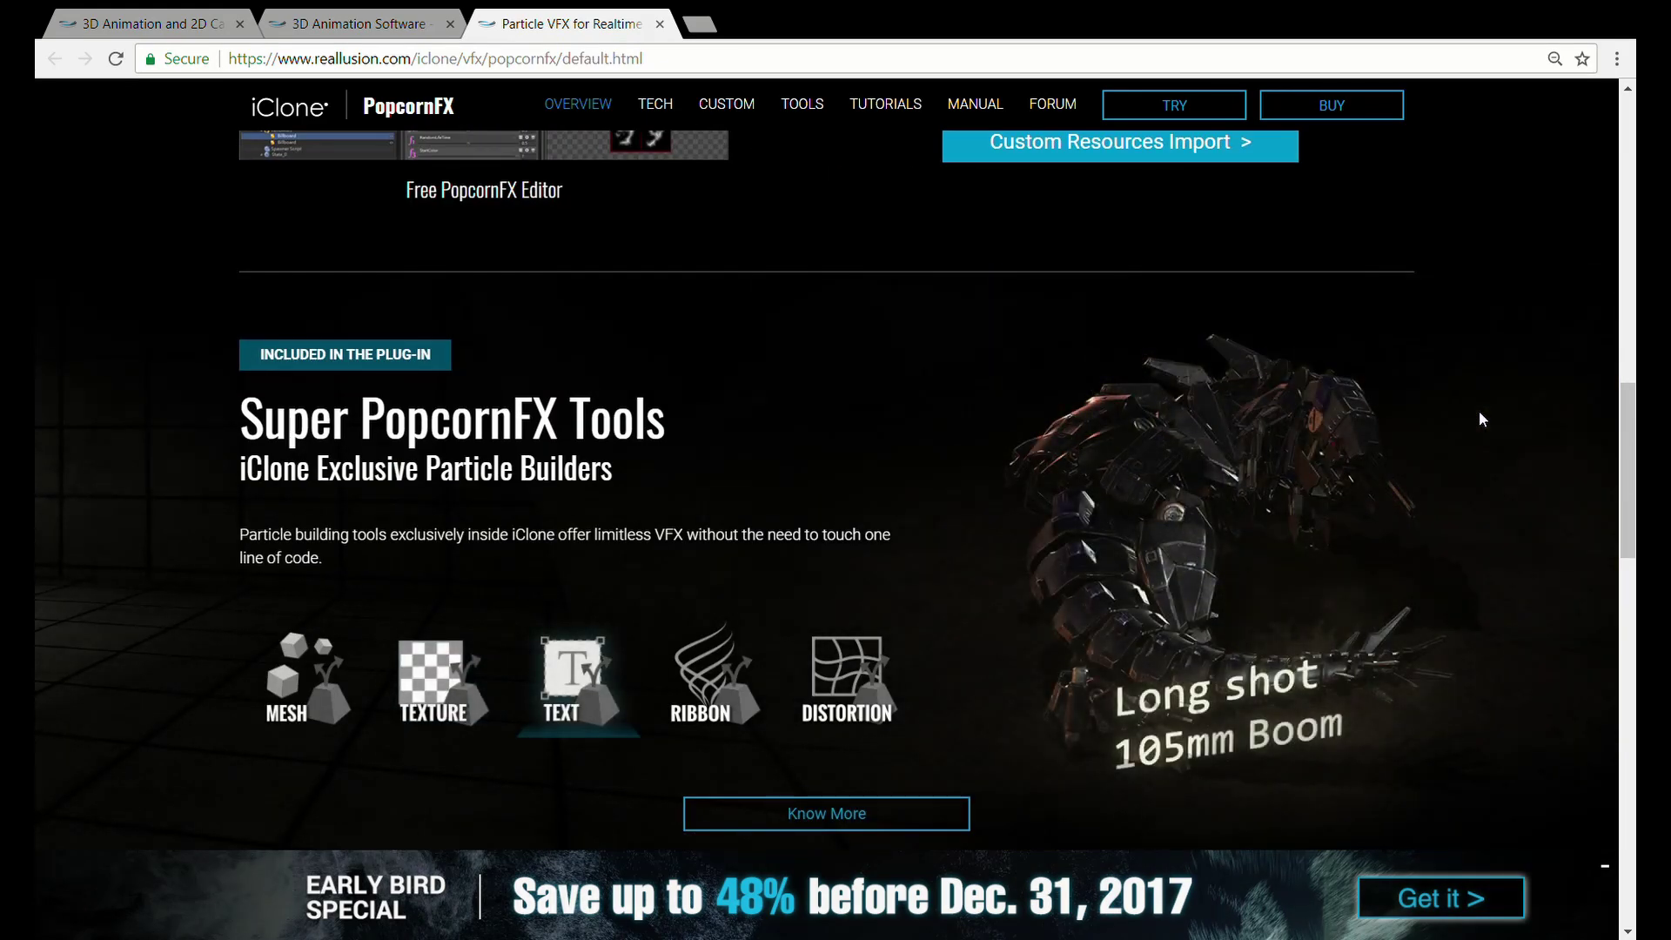
# Look over the PopcornFX product page from the Super PopcornFX Tools down to the Essential Content Pack section.
pyautogui.scroll(-10, 1478, 418)
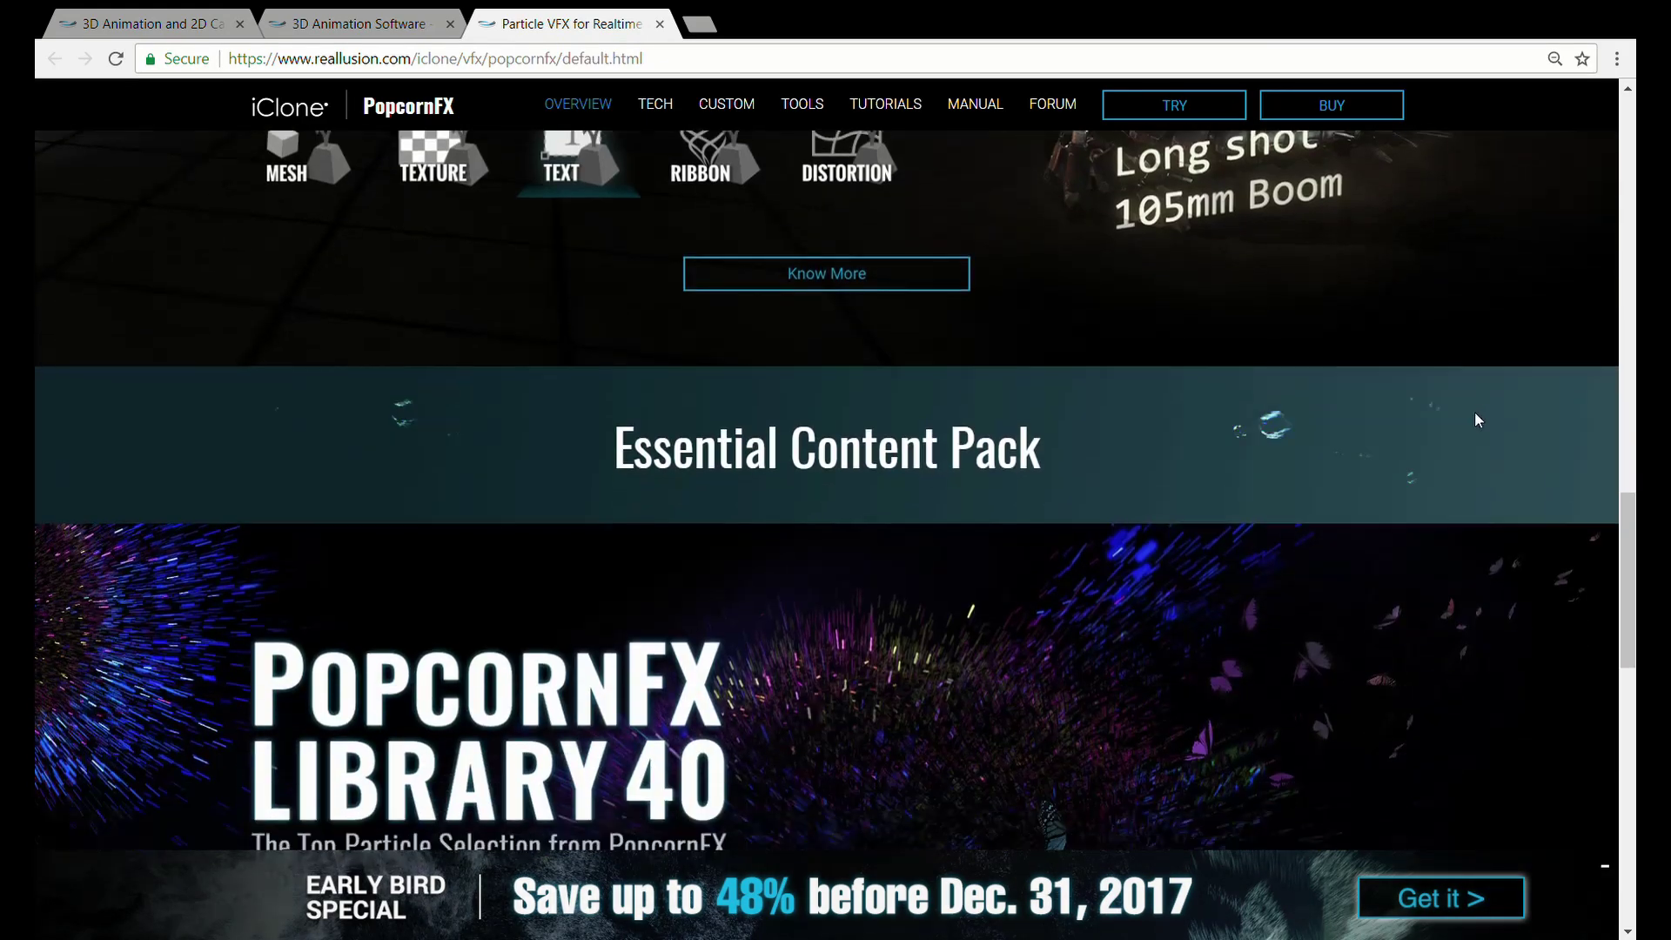
pyautogui.scroll(-1, 1469, 417)
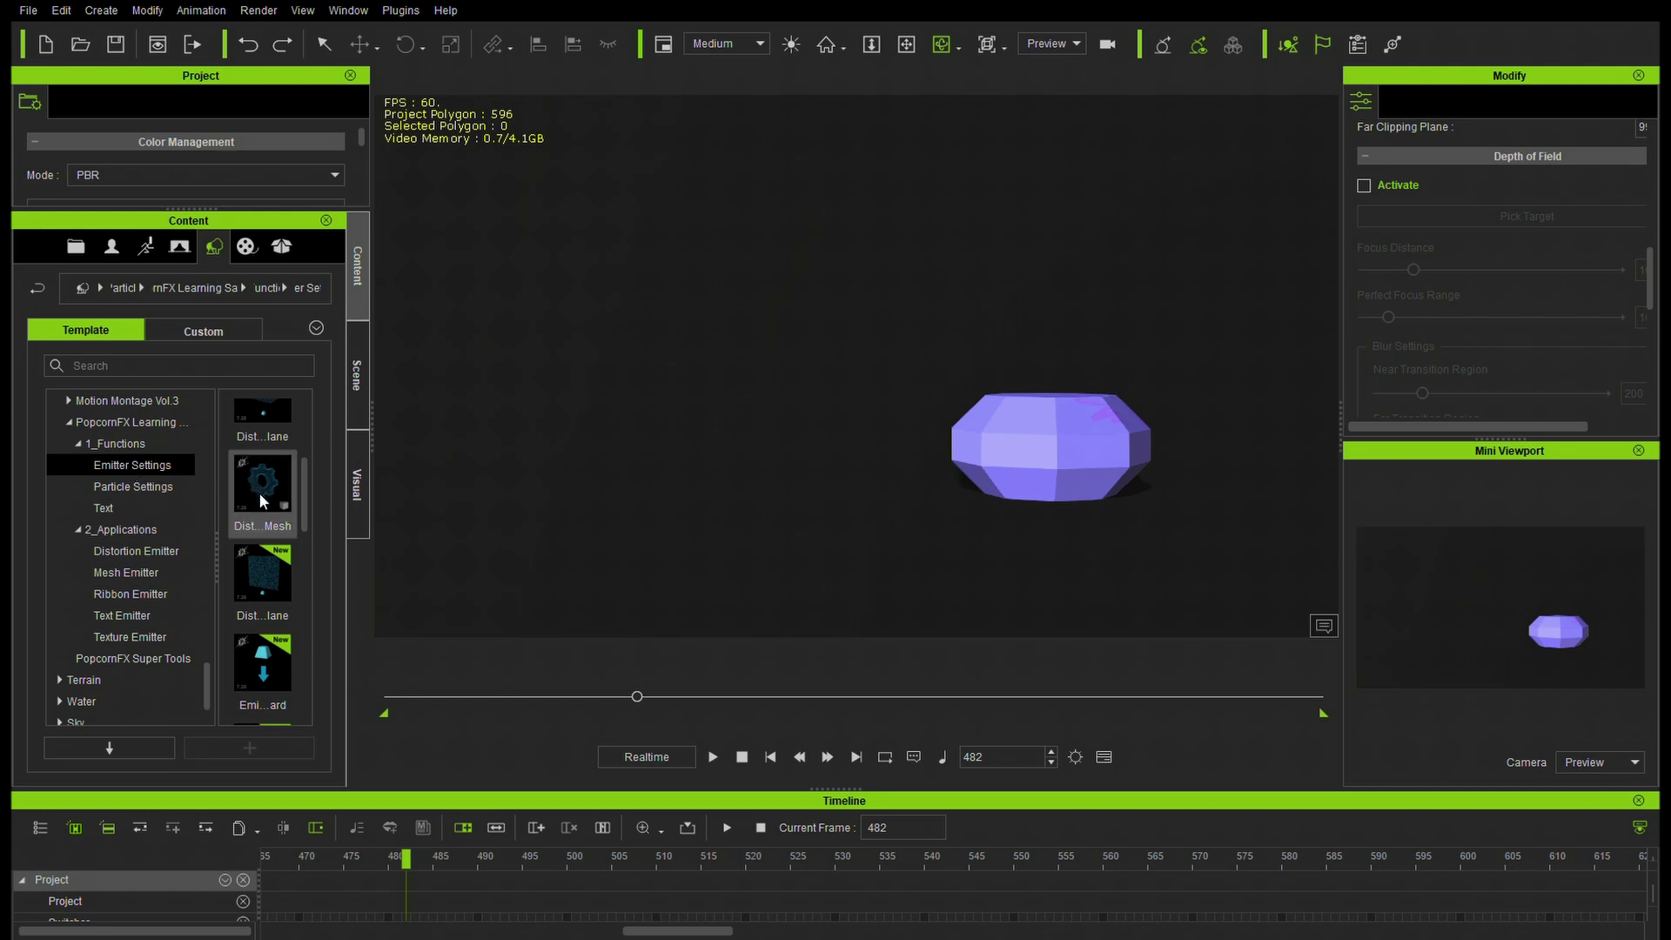
# Switch to iClone, place the Dist...Mesh emitter from Emitter Settings beside the faceted purple object, and play its particles briefly.
pyautogui.moveTo(259, 492); pyautogui.dragTo(755, 521)
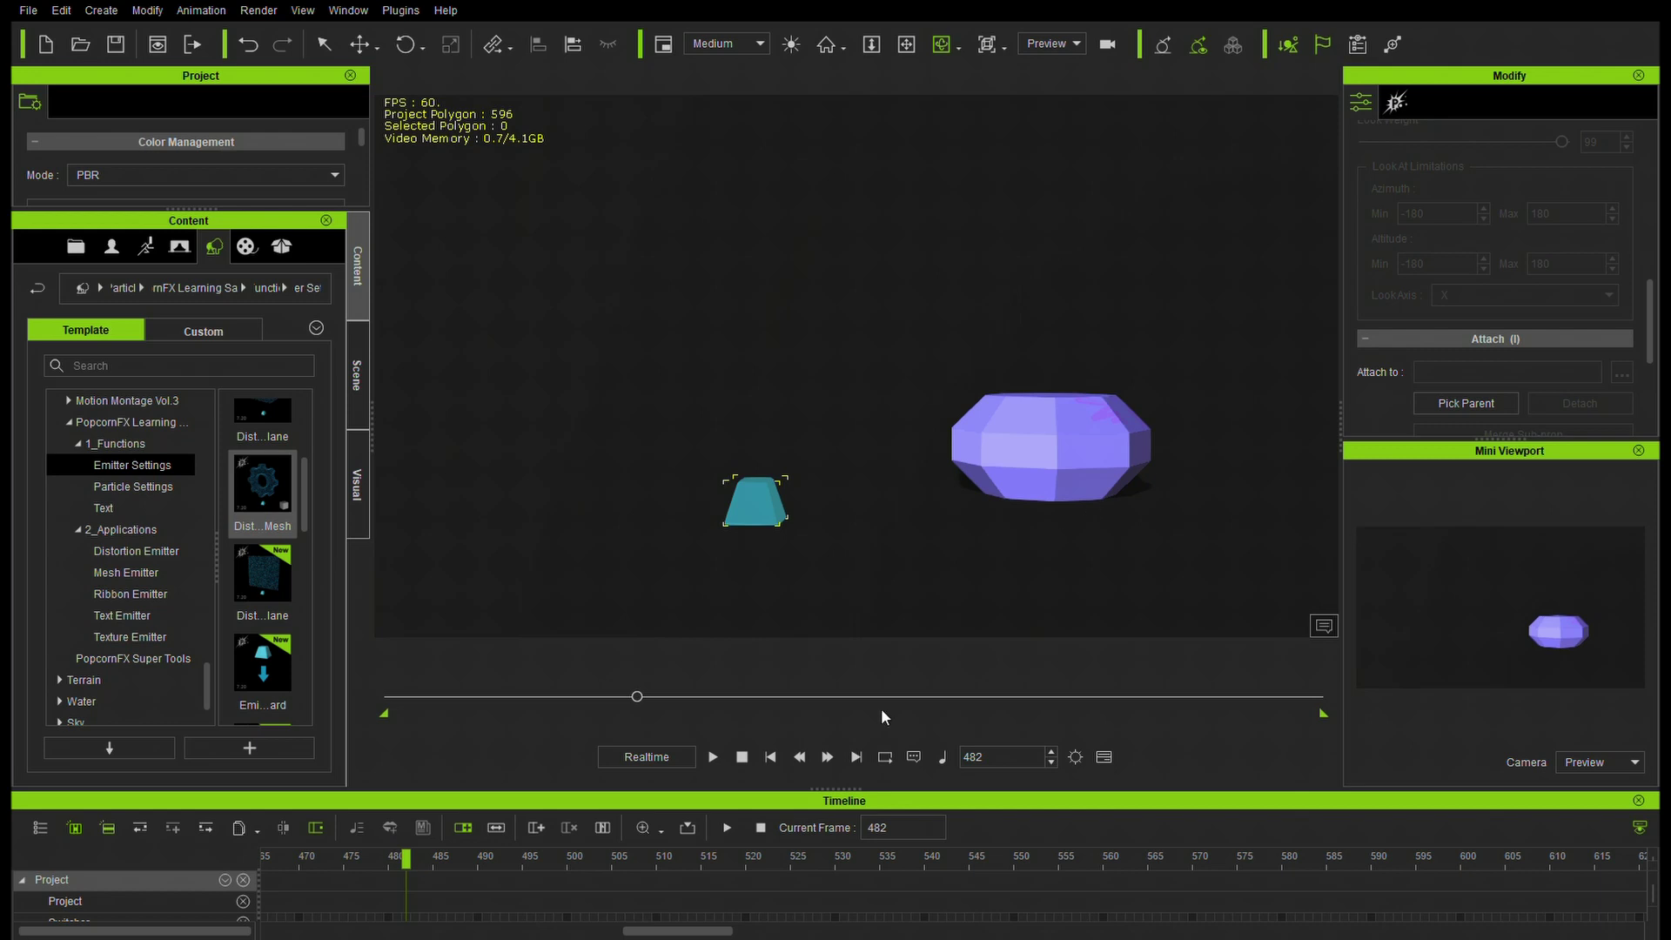
pyautogui.click(711, 757)
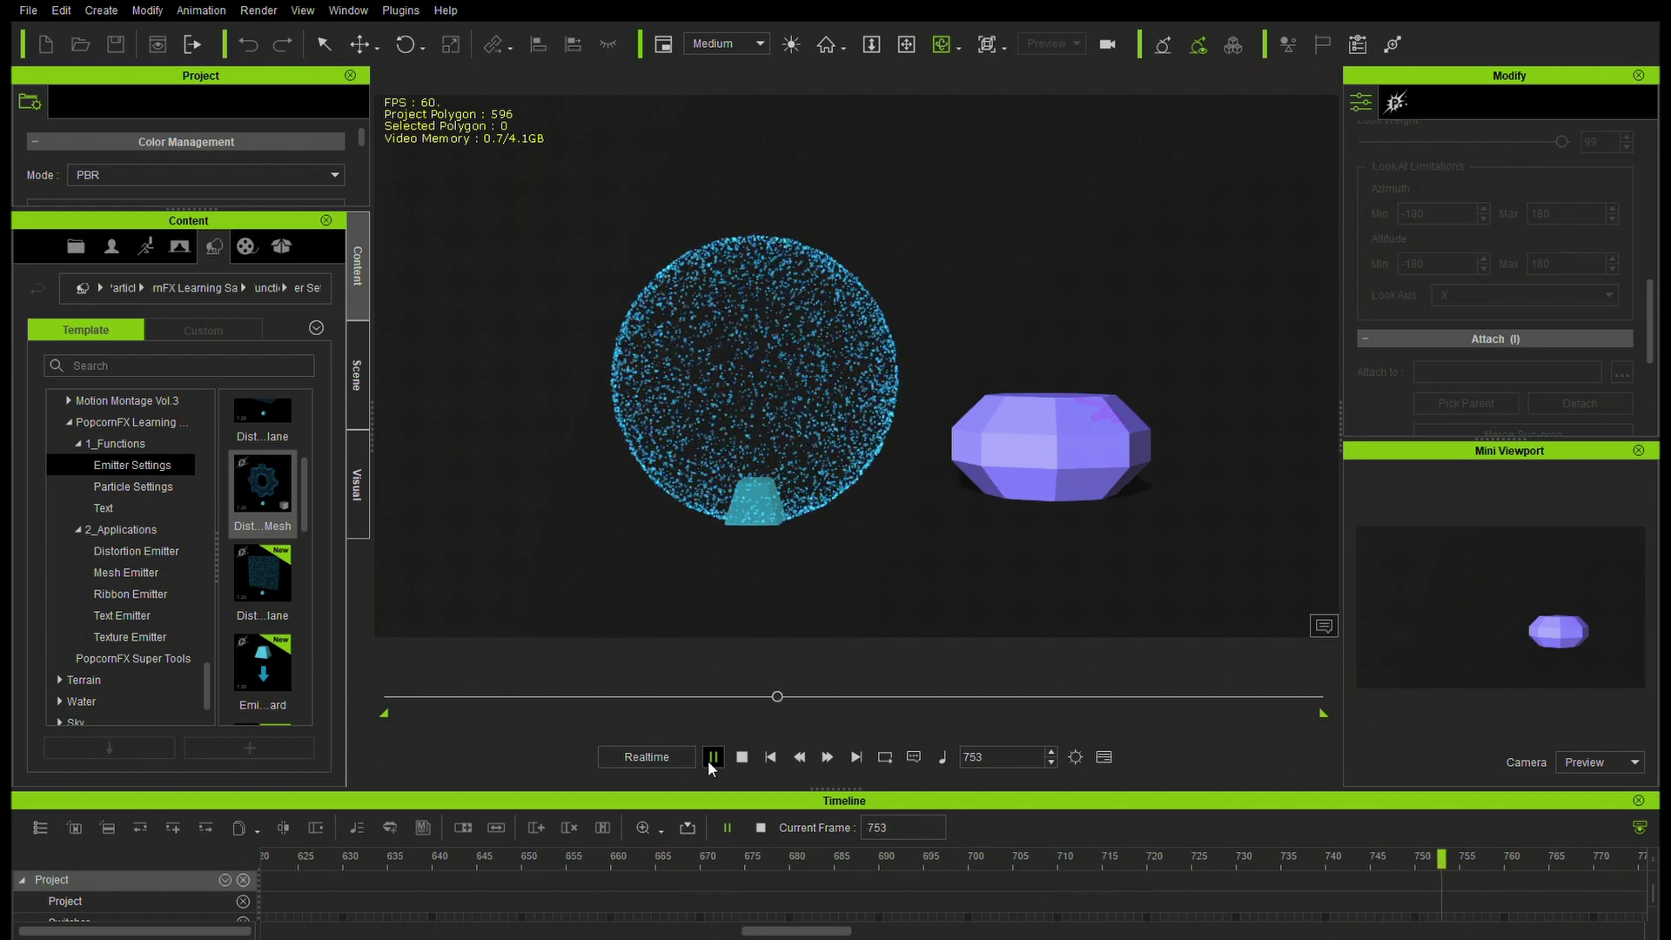
pyautogui.click(712, 757)
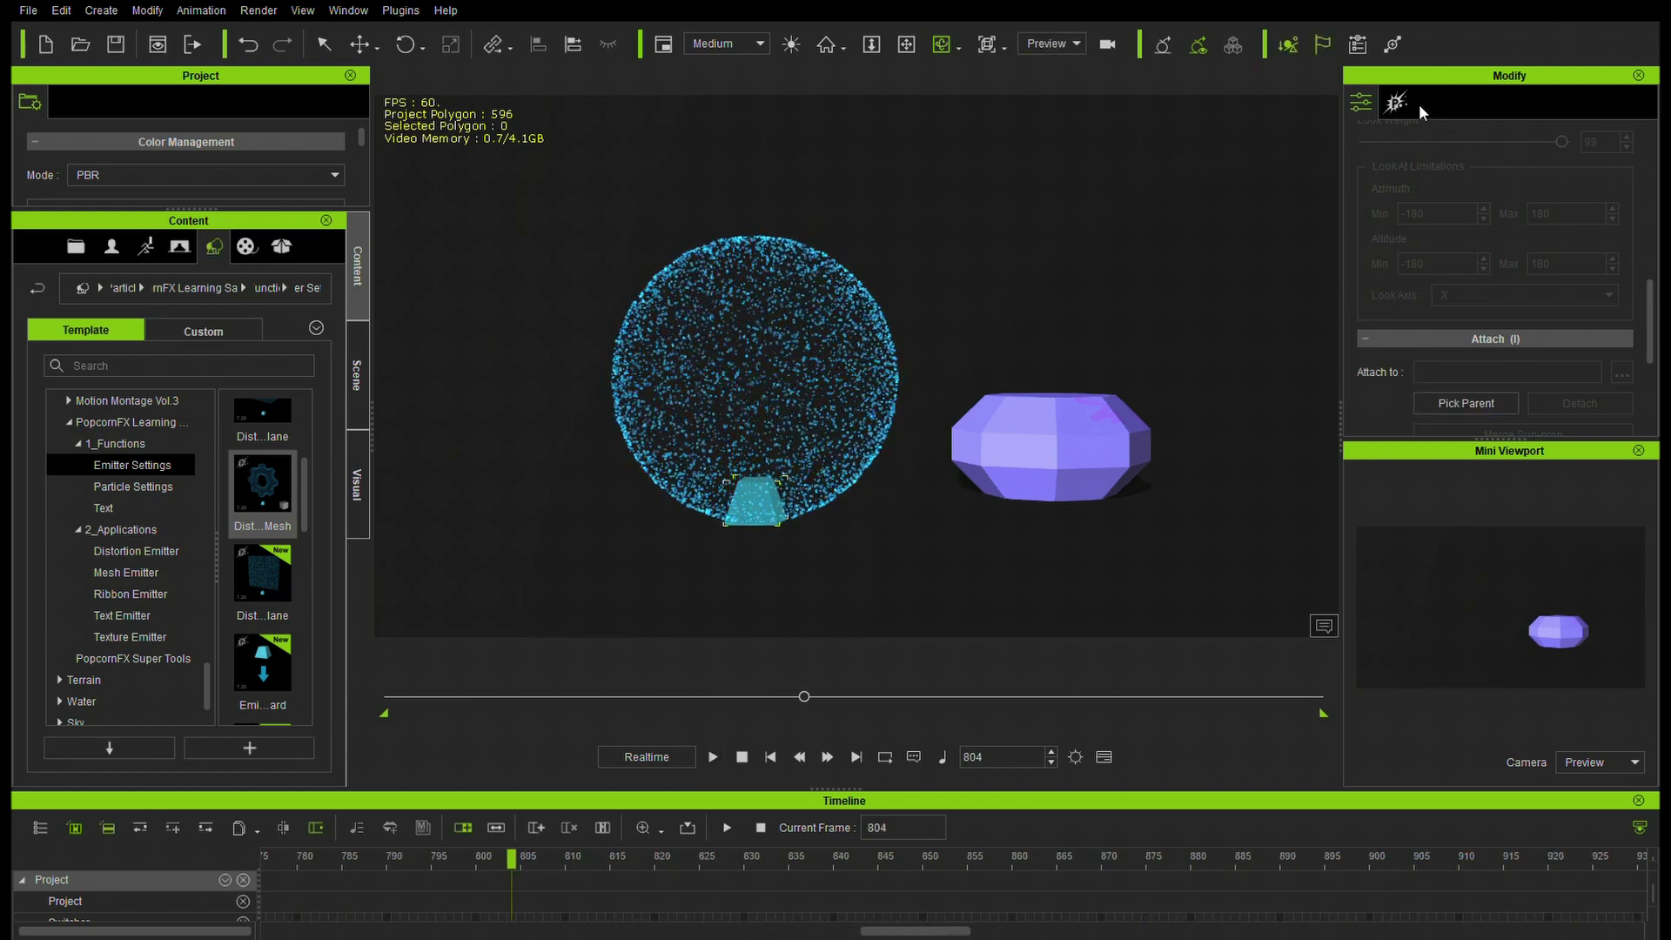
# Set the emitter's particle Brightness to 5.71 in its Basic Attributes and play the simulation briefly.
pyautogui.click(1396, 102)
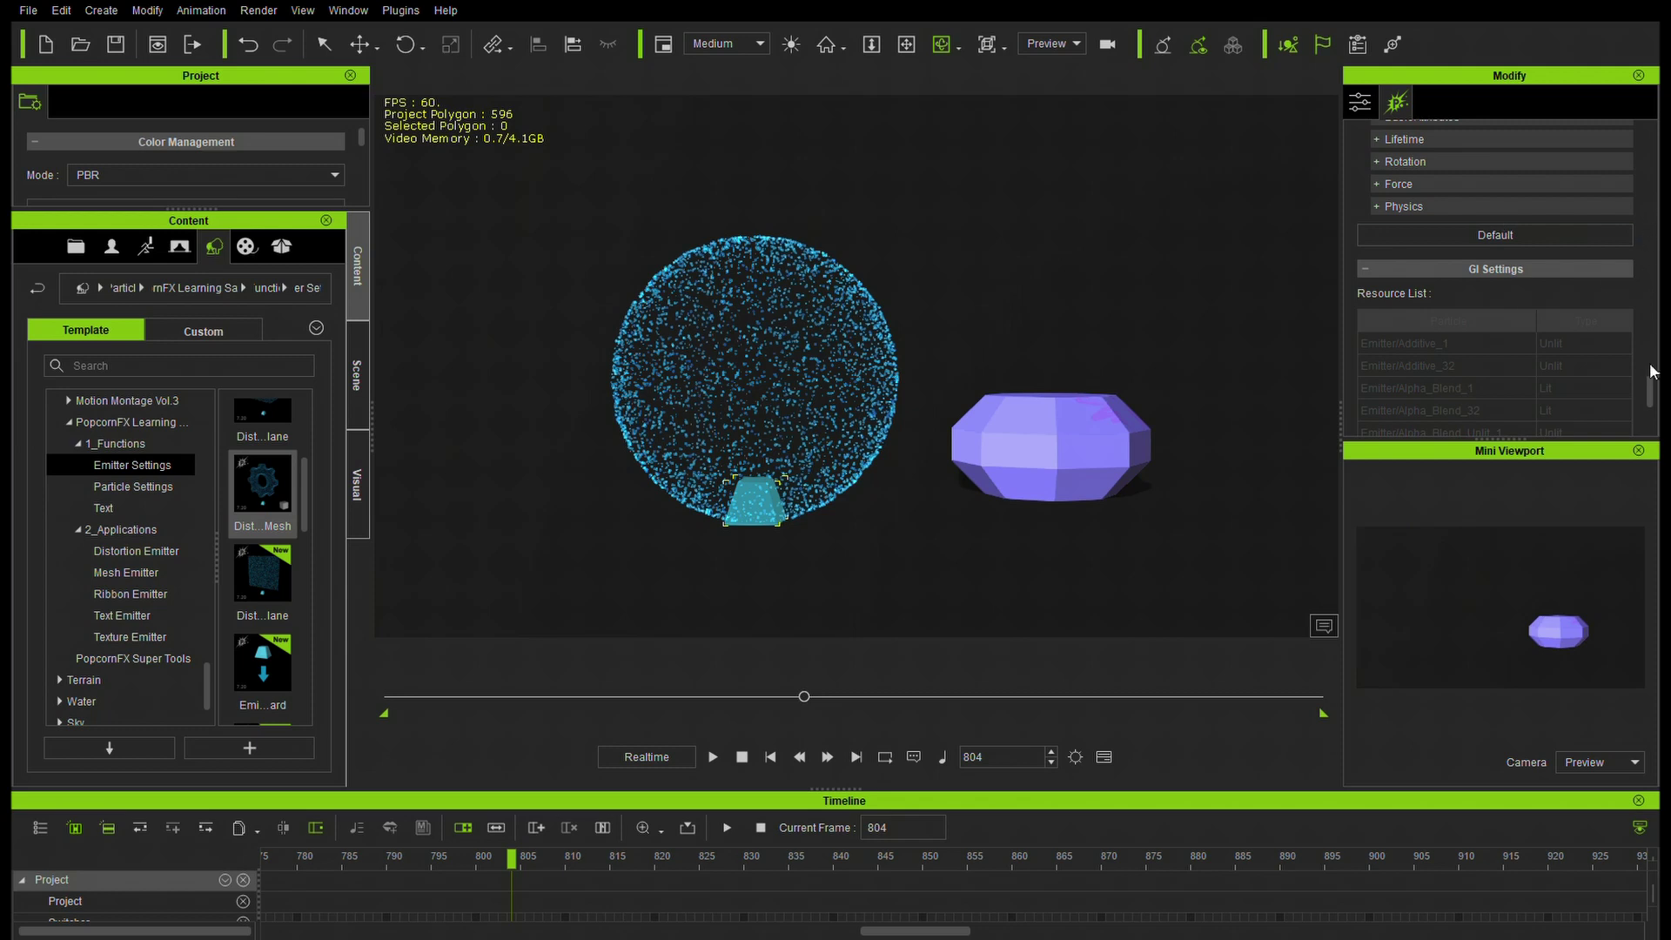
pyautogui.scroll(4, 1652, 372)
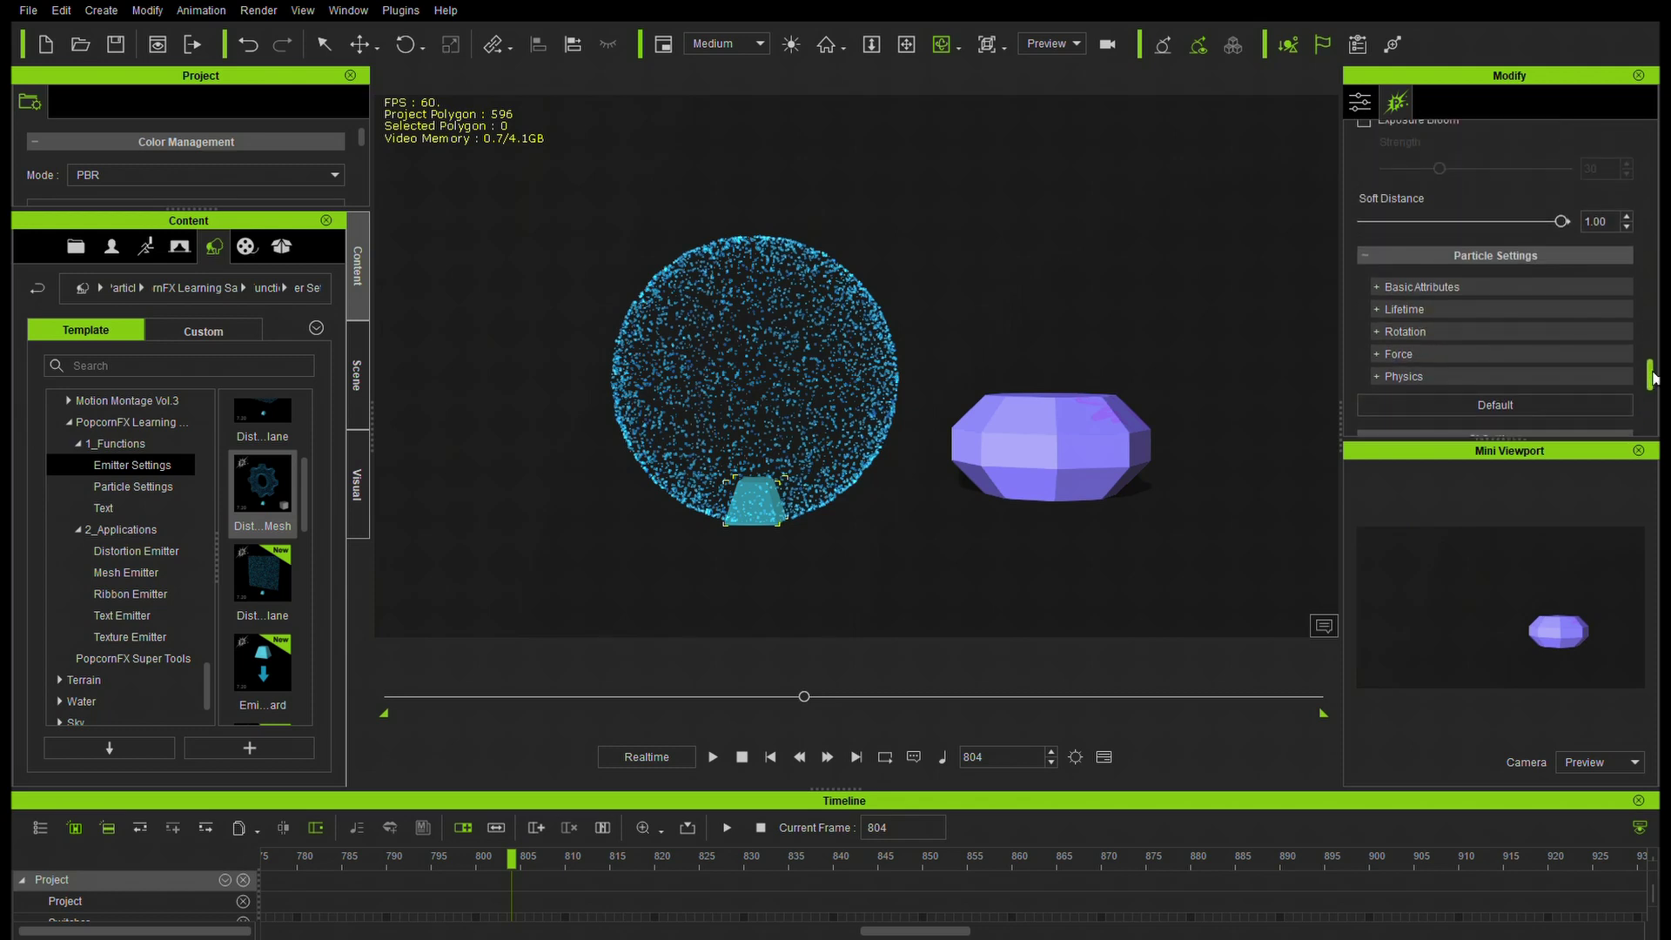
pyautogui.moveTo(1652, 376)
pyautogui.mouseDown()
pyautogui.moveTo(1656, 322)
pyautogui.moveTo(1657, 381)
pyautogui.mouseUp()
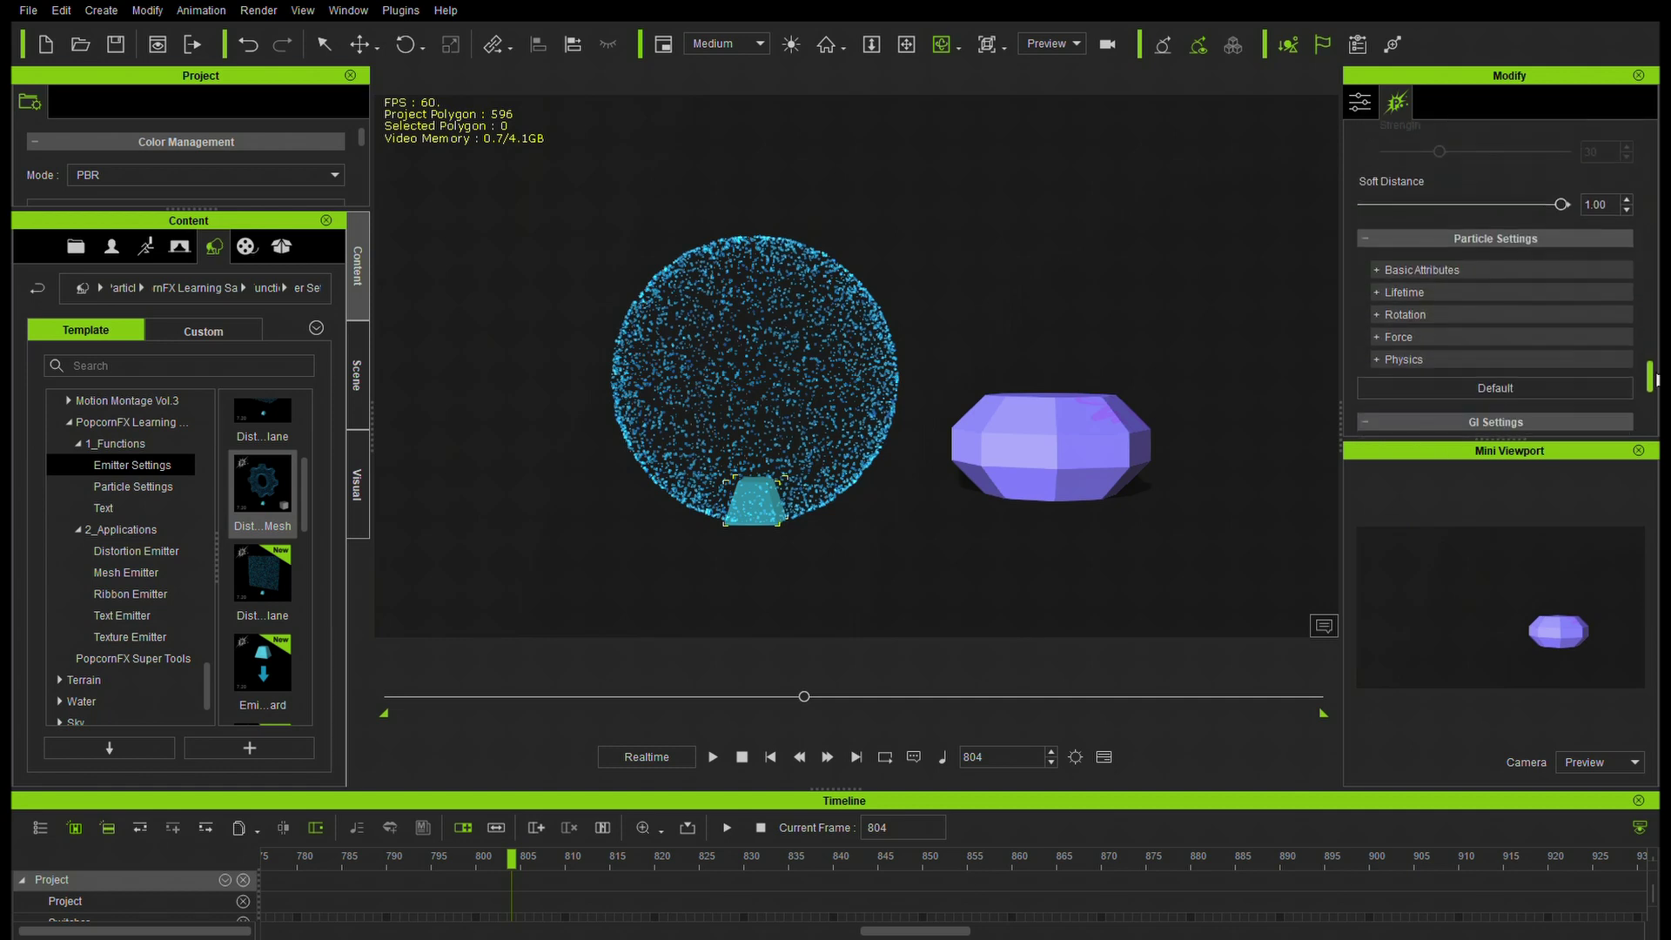
pyautogui.click(1377, 262)
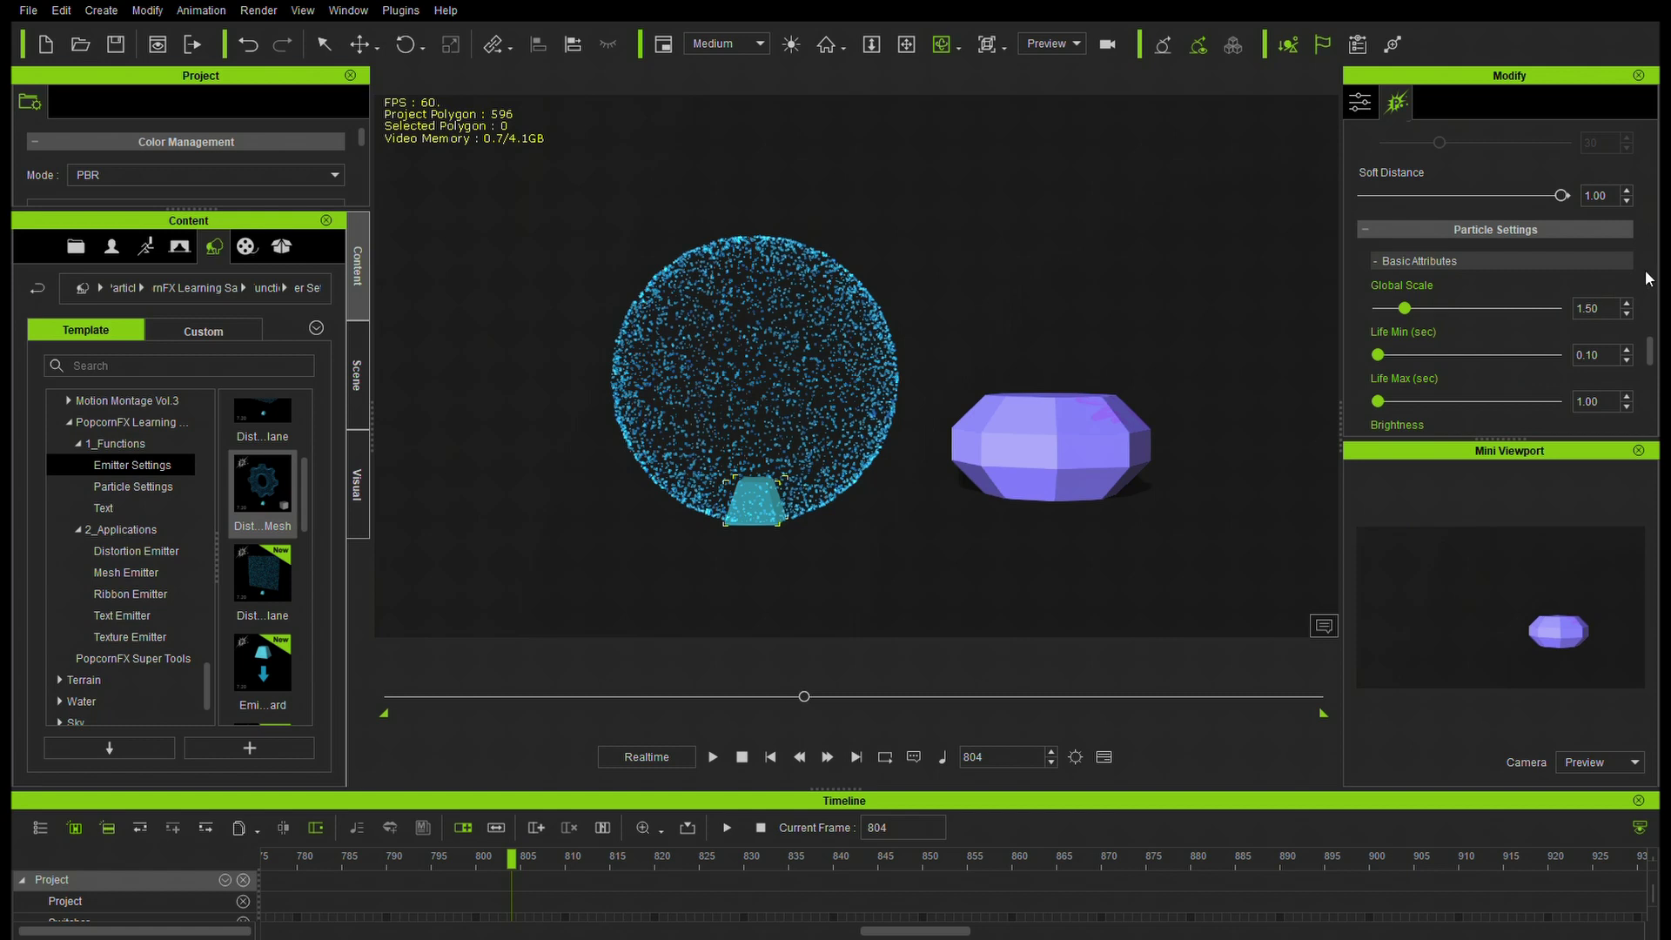
pyautogui.moveTo(1653, 350); pyautogui.dragTo(1653, 370)
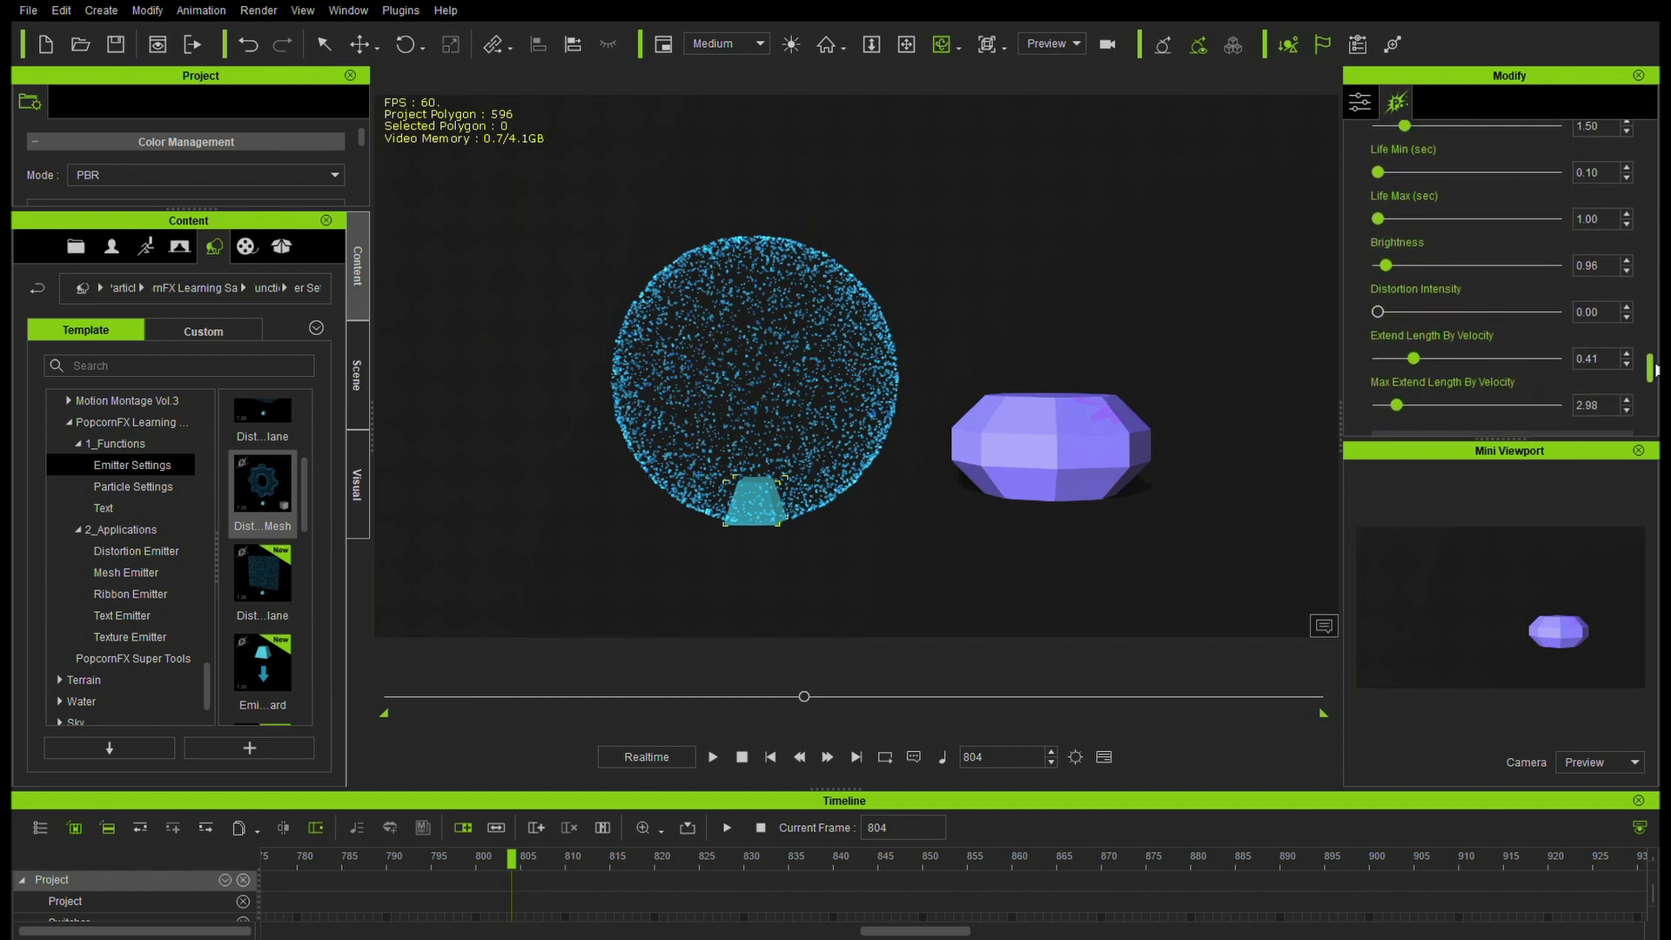
pyautogui.moveTo(1414, 265); pyautogui.dragTo(1429, 264)
pyautogui.click(712, 754)
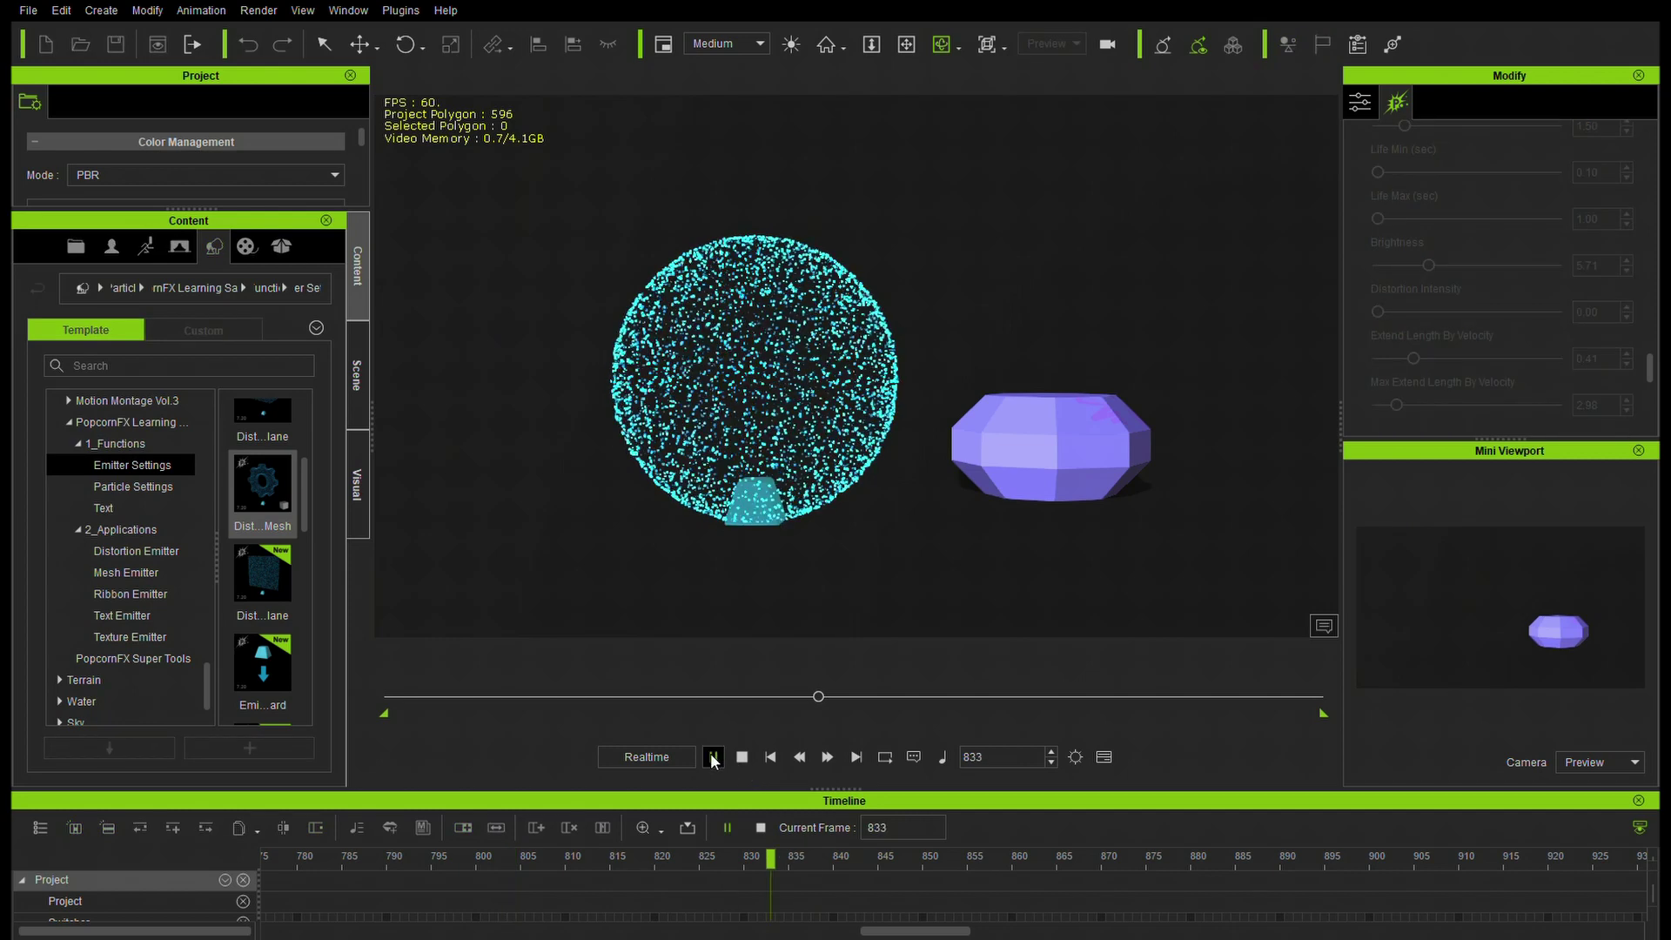
pyautogui.click(714, 757)
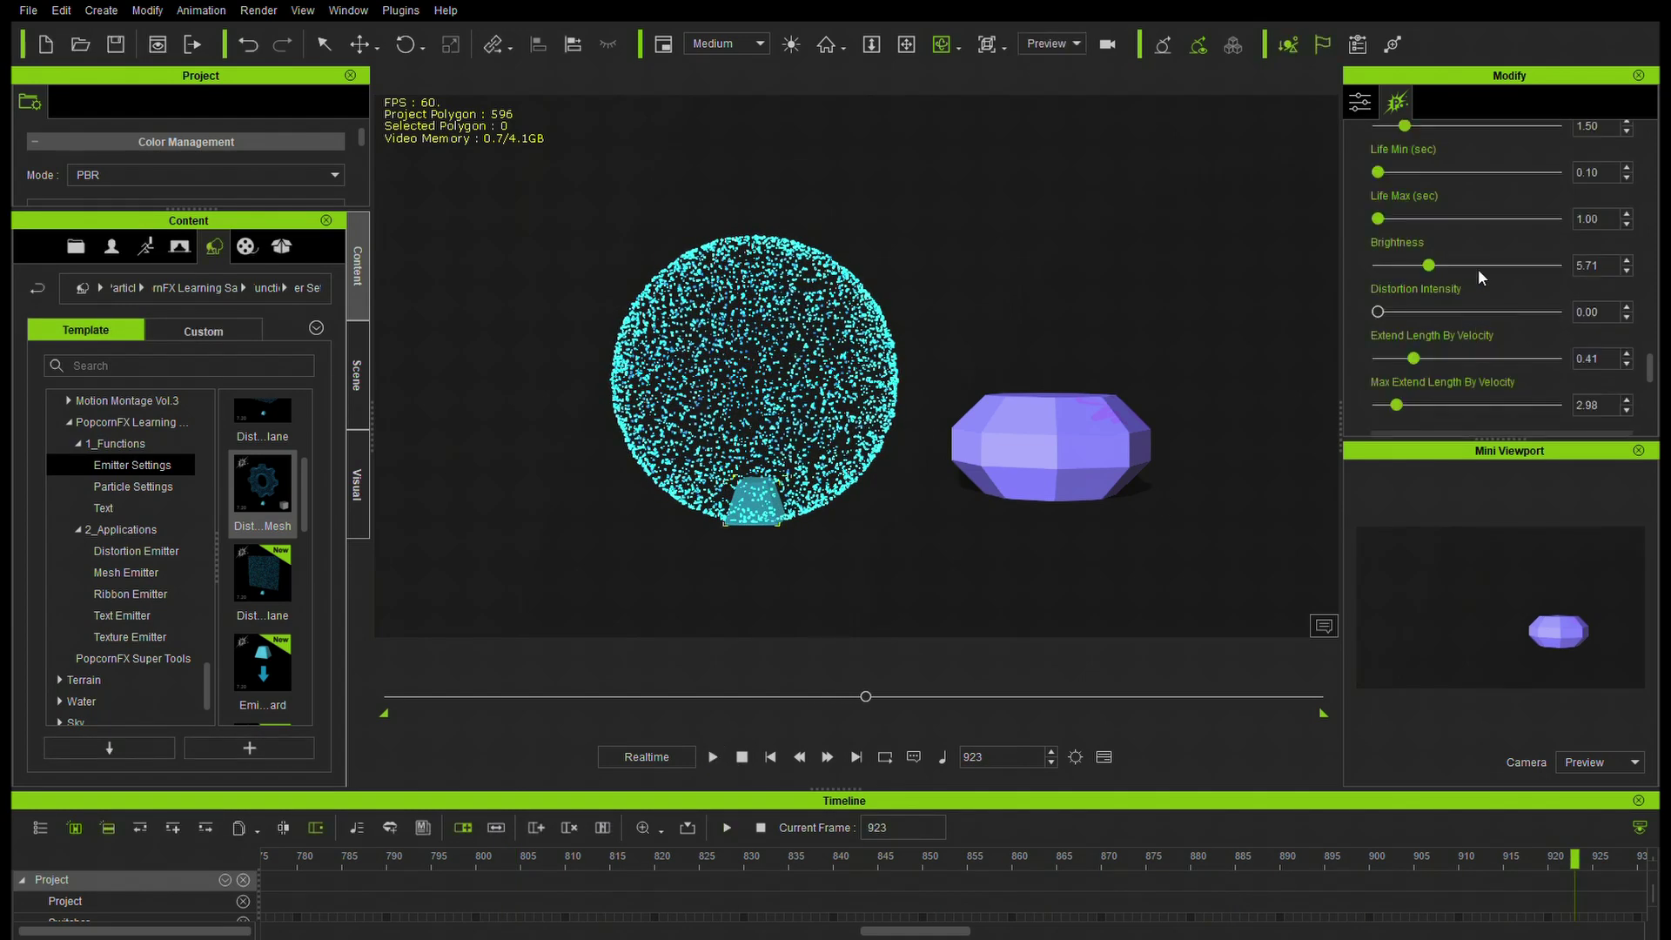
# Try raising the particle Brightness to 15.61 and play the simulation briefly.
pyautogui.moveTo(1429, 265); pyautogui.dragTo(1516, 264)
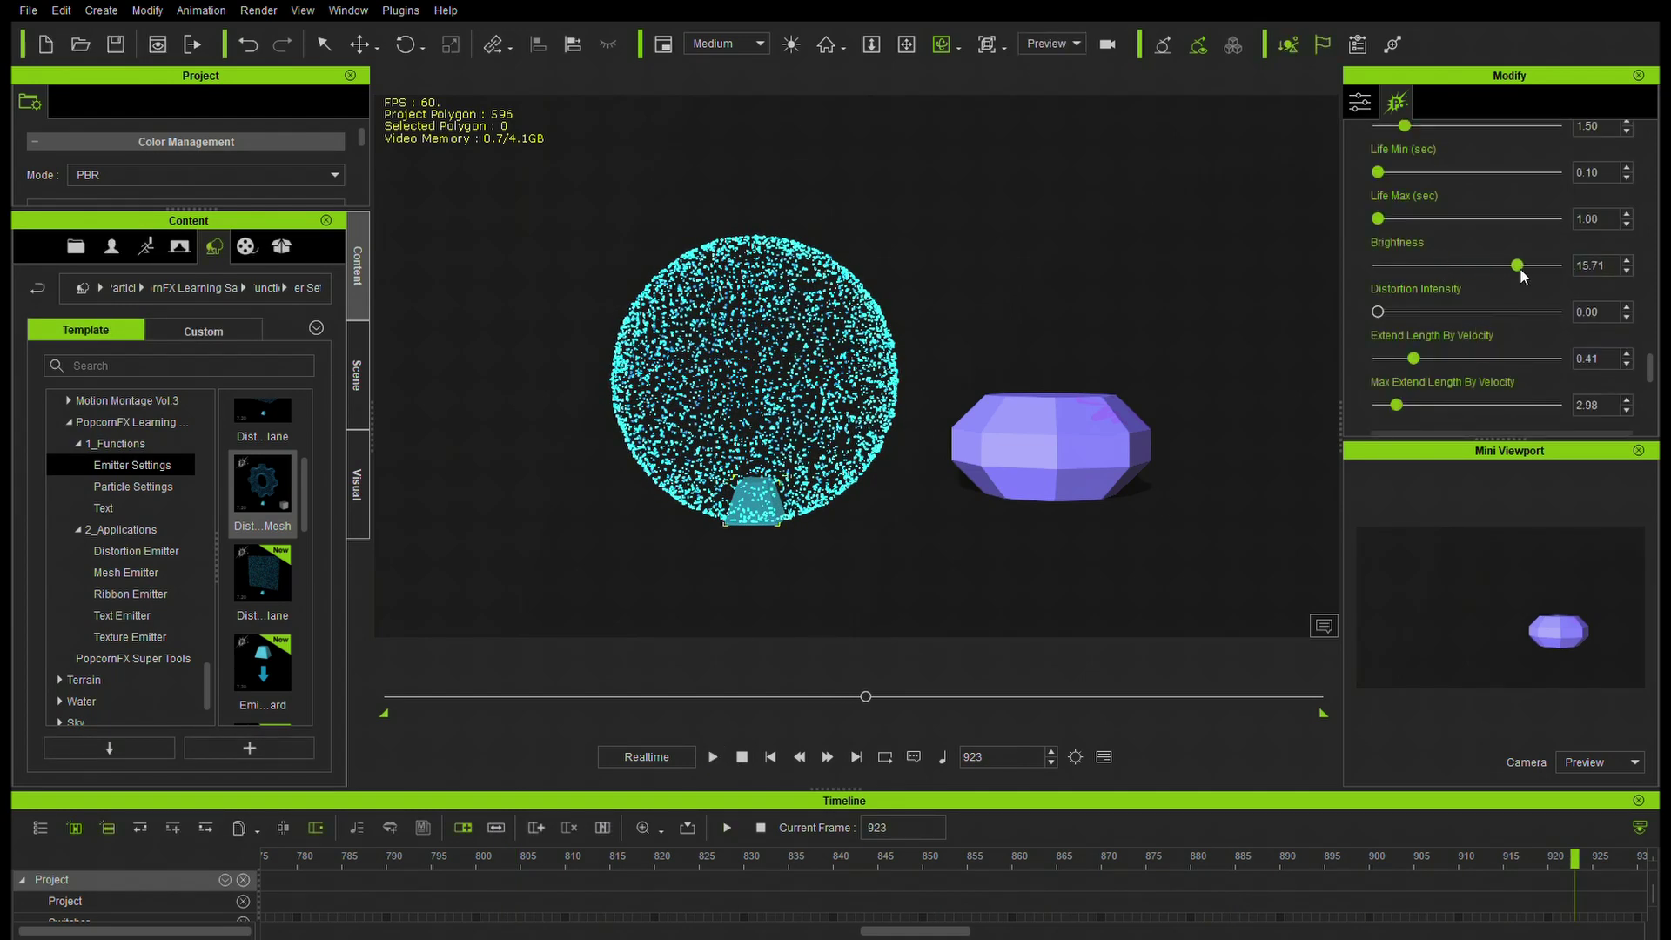
pyautogui.click(711, 756)
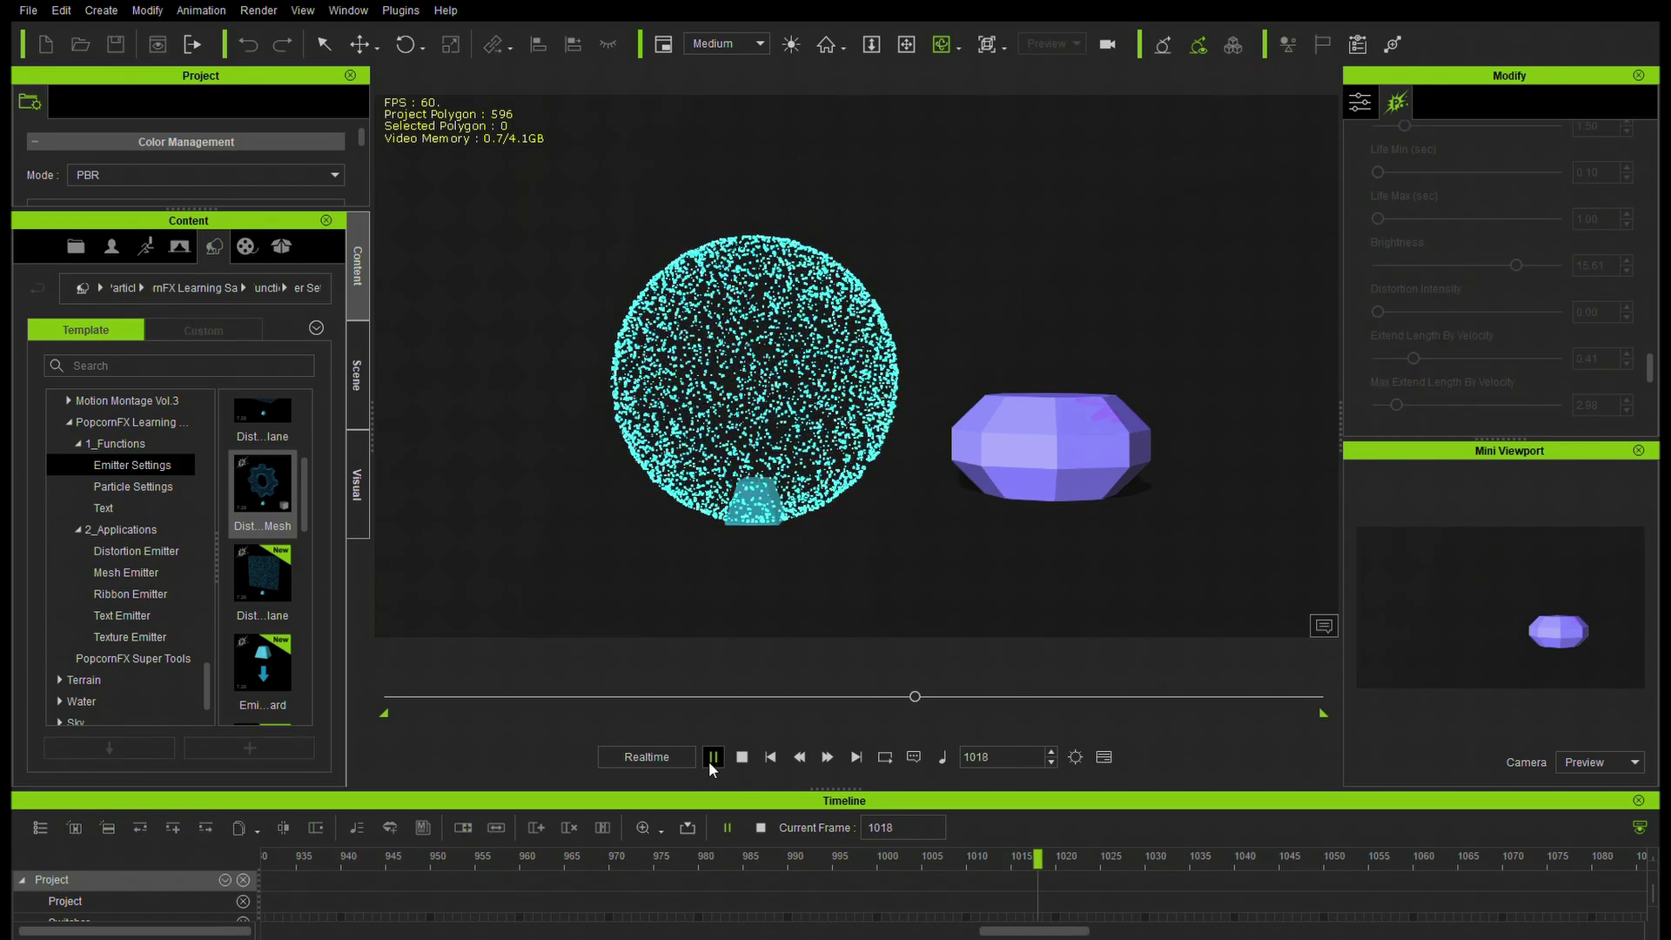
pyautogui.click(712, 756)
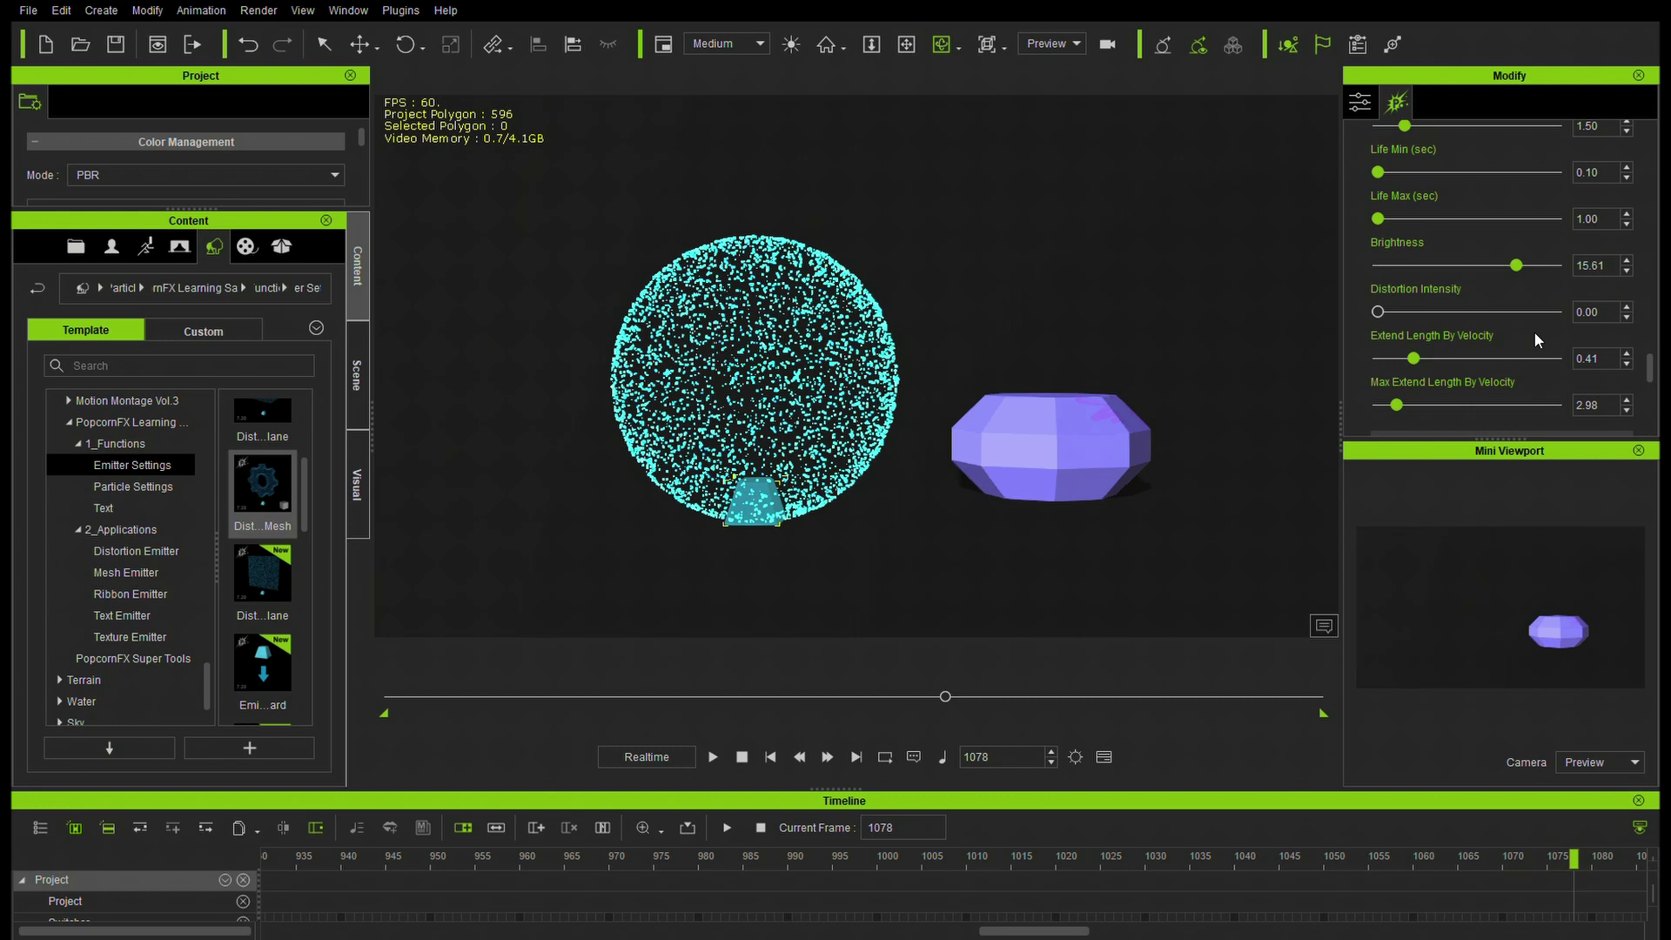
# Undo the last Brightness change and briefly replay the particles.
pyautogui.hotkey('ctrl', 'z')
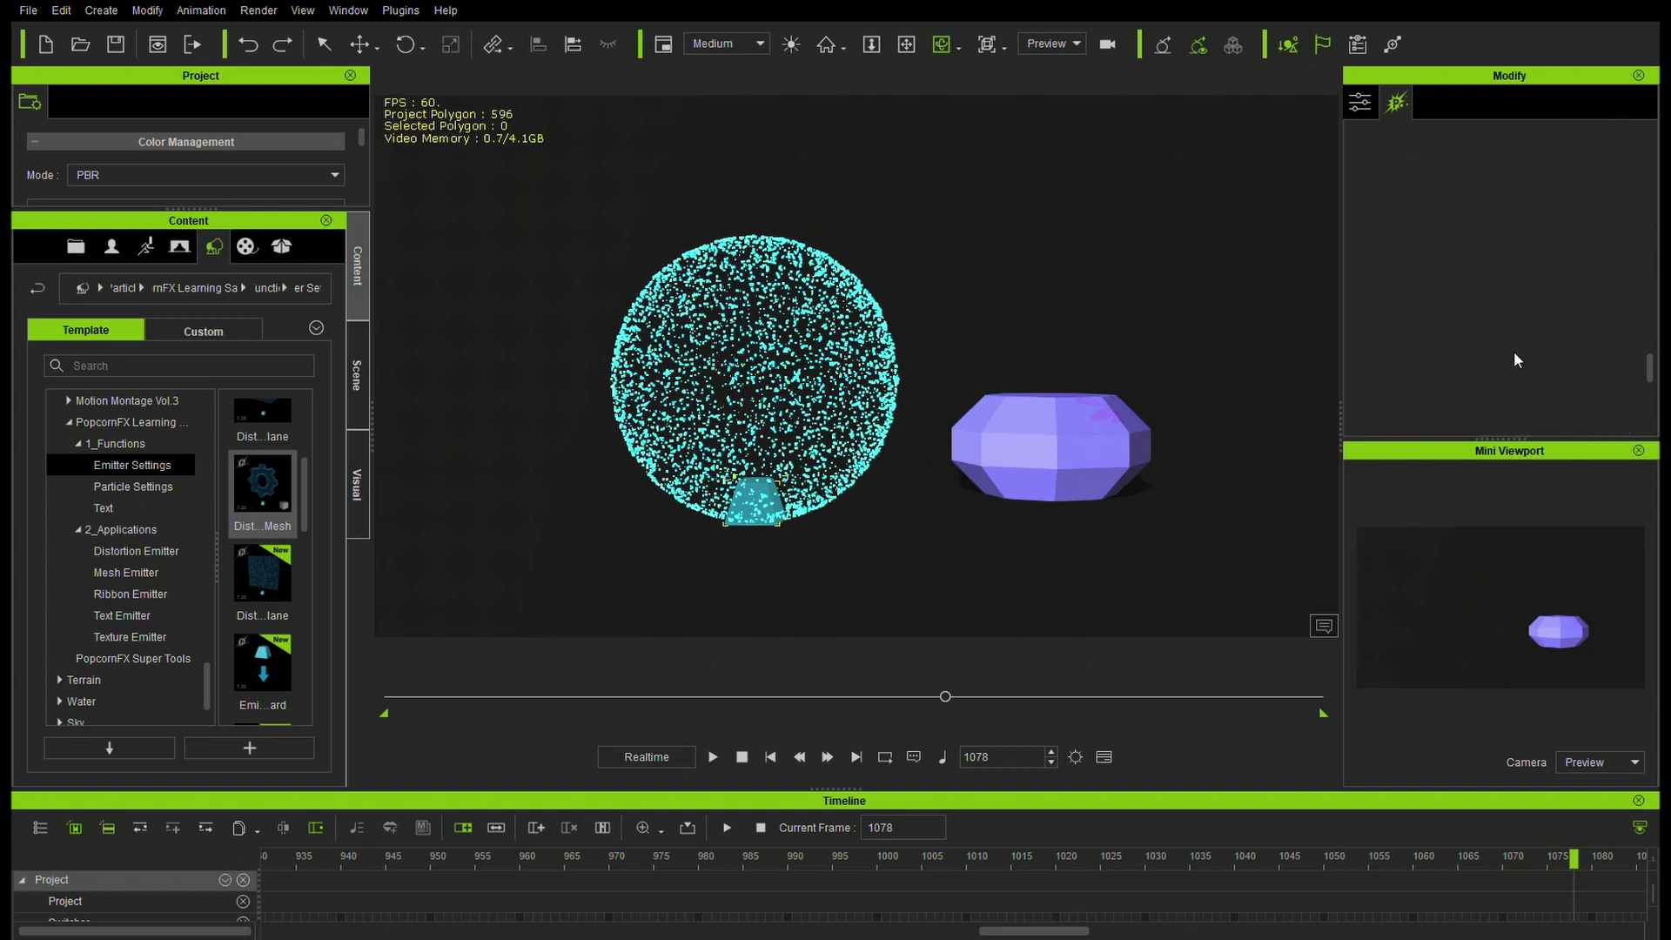
pyautogui.click(712, 758)
pyautogui.click(712, 759)
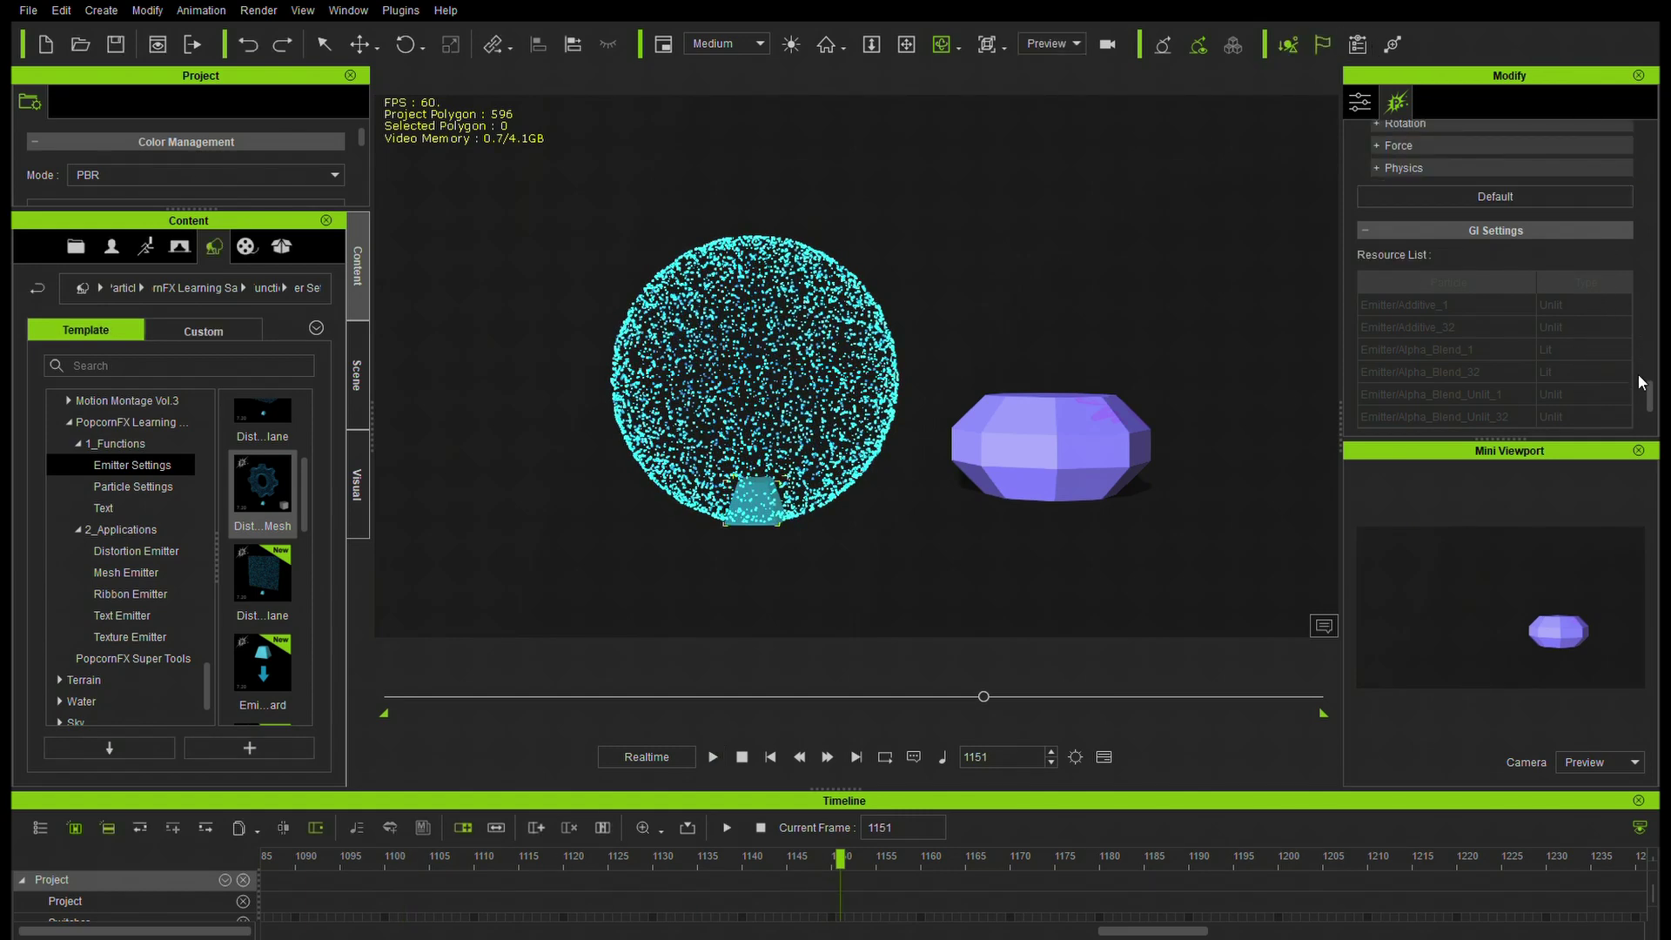
# Try to raise the Wind Force in the emitter's Force settings at the current frame.
pyautogui.scroll(3, 1639, 383)
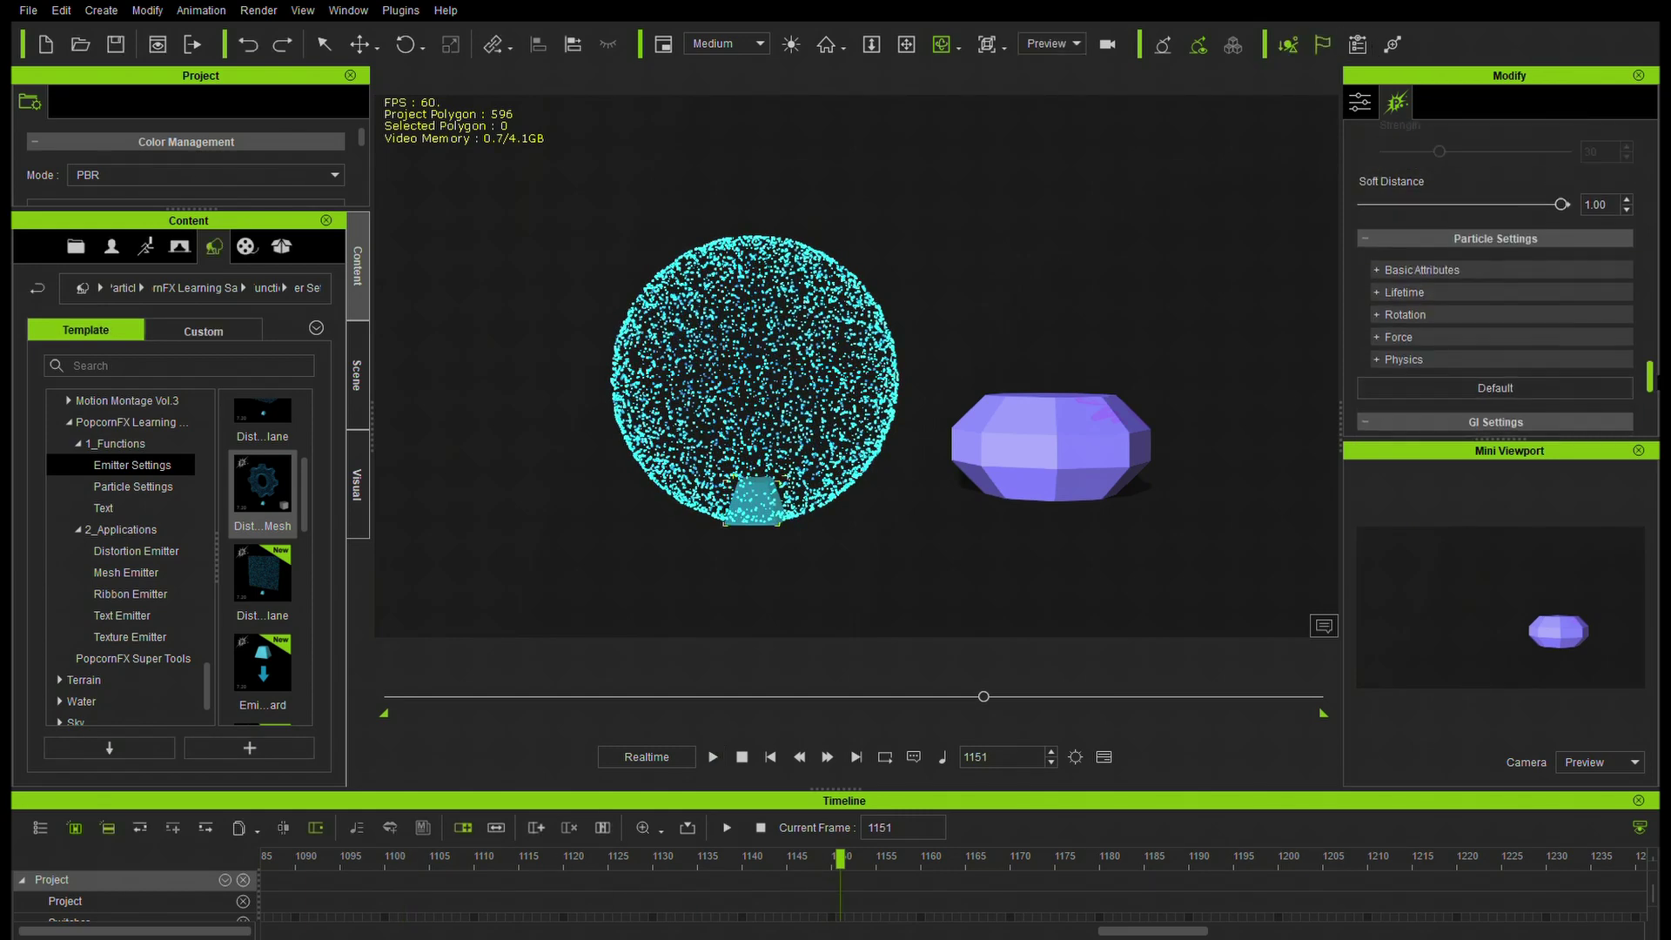
pyautogui.click(1373, 338)
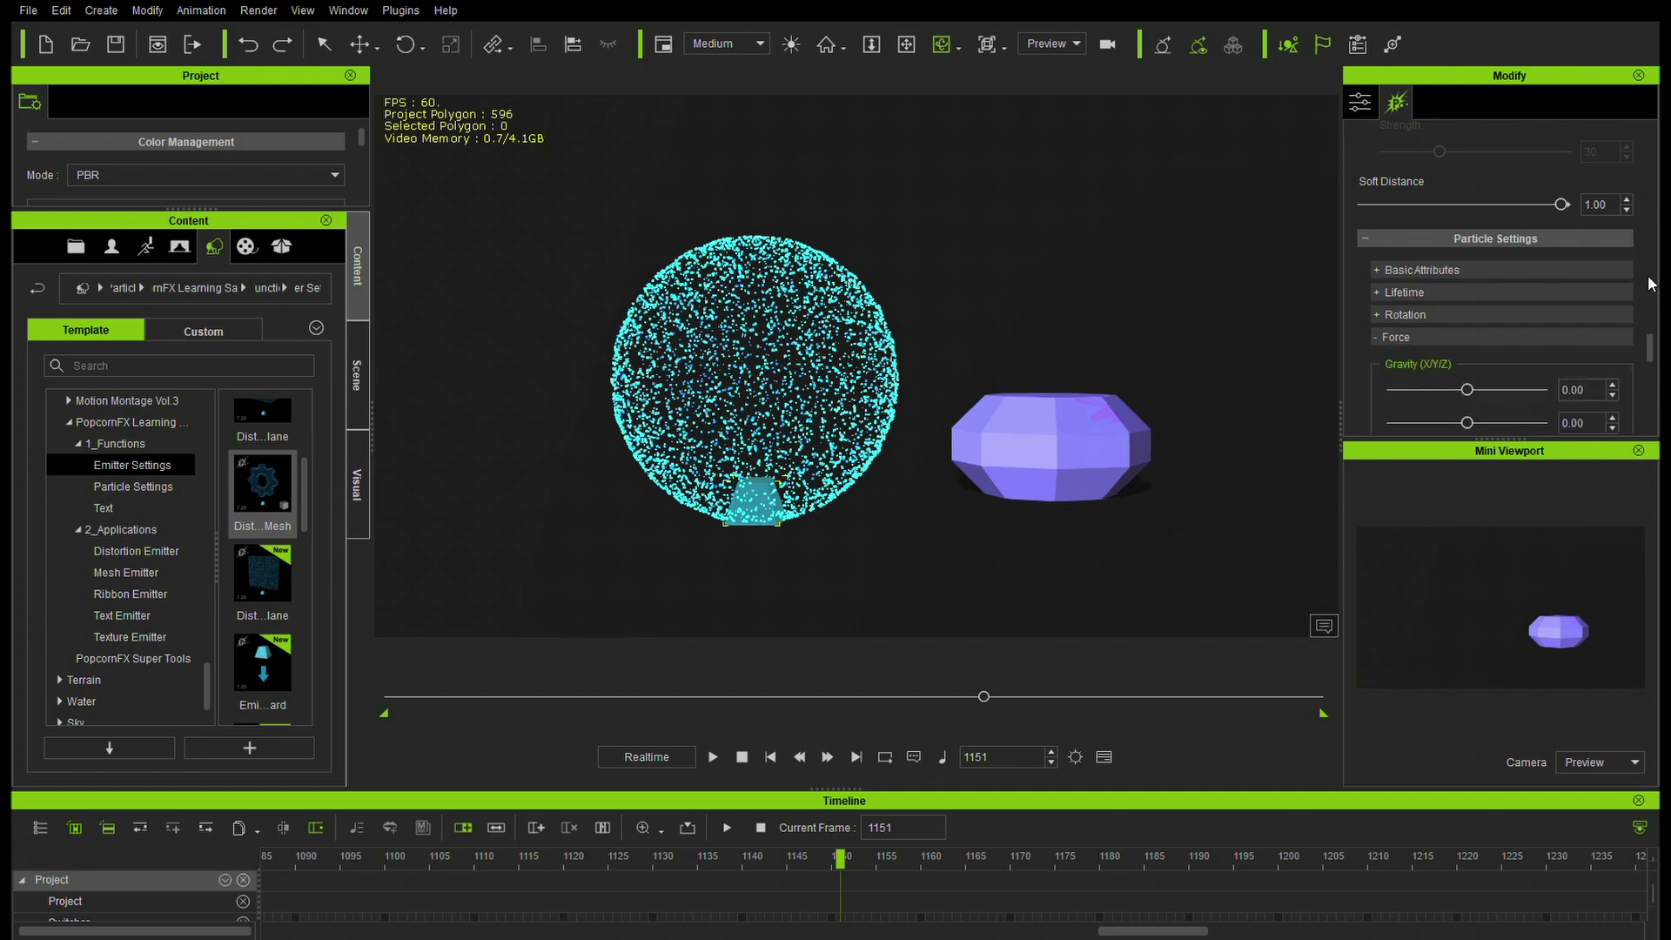
pyautogui.moveTo(1650, 347); pyautogui.dragTo(1650, 380)
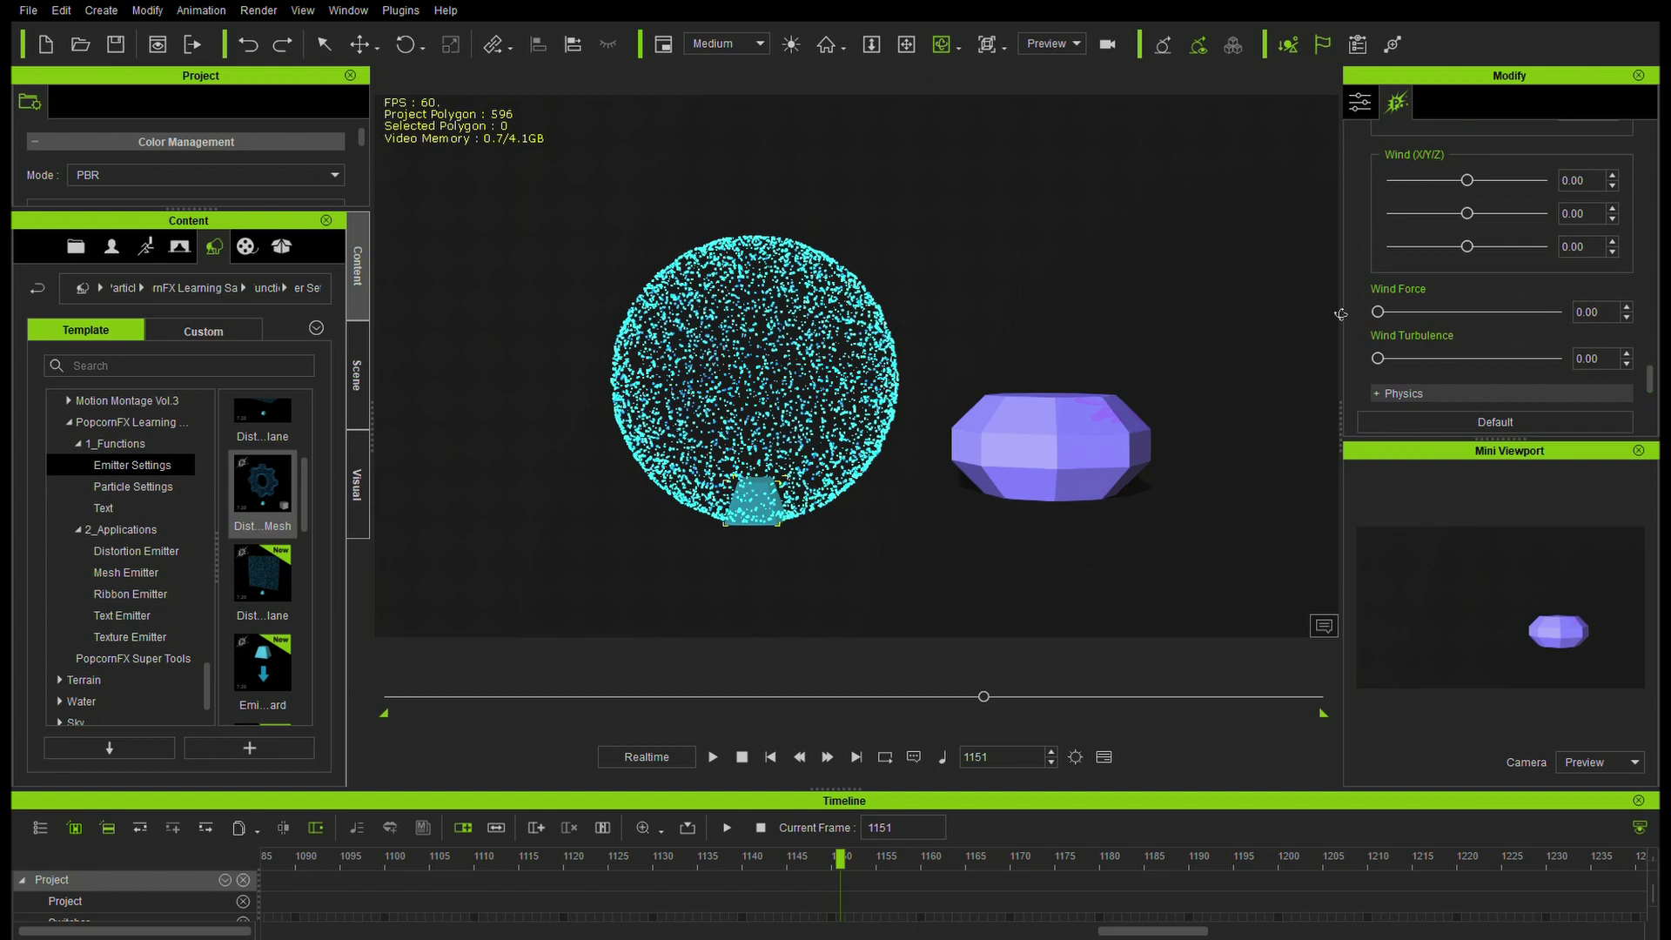
pyautogui.moveTo(1378, 312); pyautogui.dragTo(1441, 318)
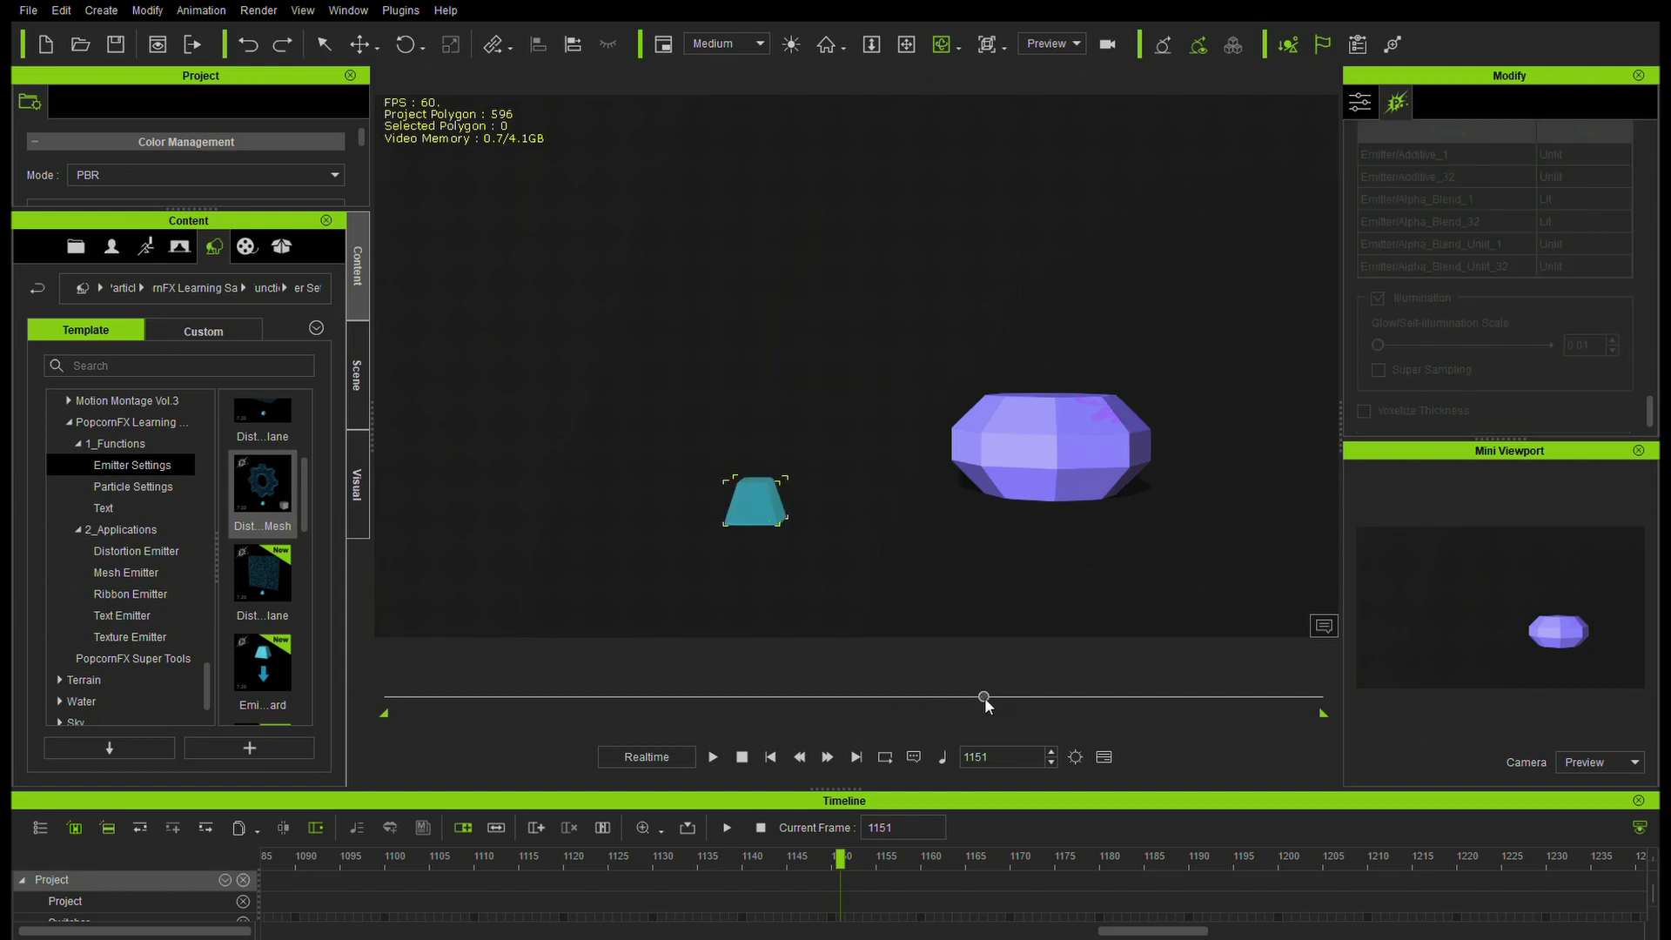
# Return to frame 1, set the emitter's Wind Force to 5.00, and play the simulation.
pyautogui.moveTo(984, 697); pyautogui.dragTo(282, 713)
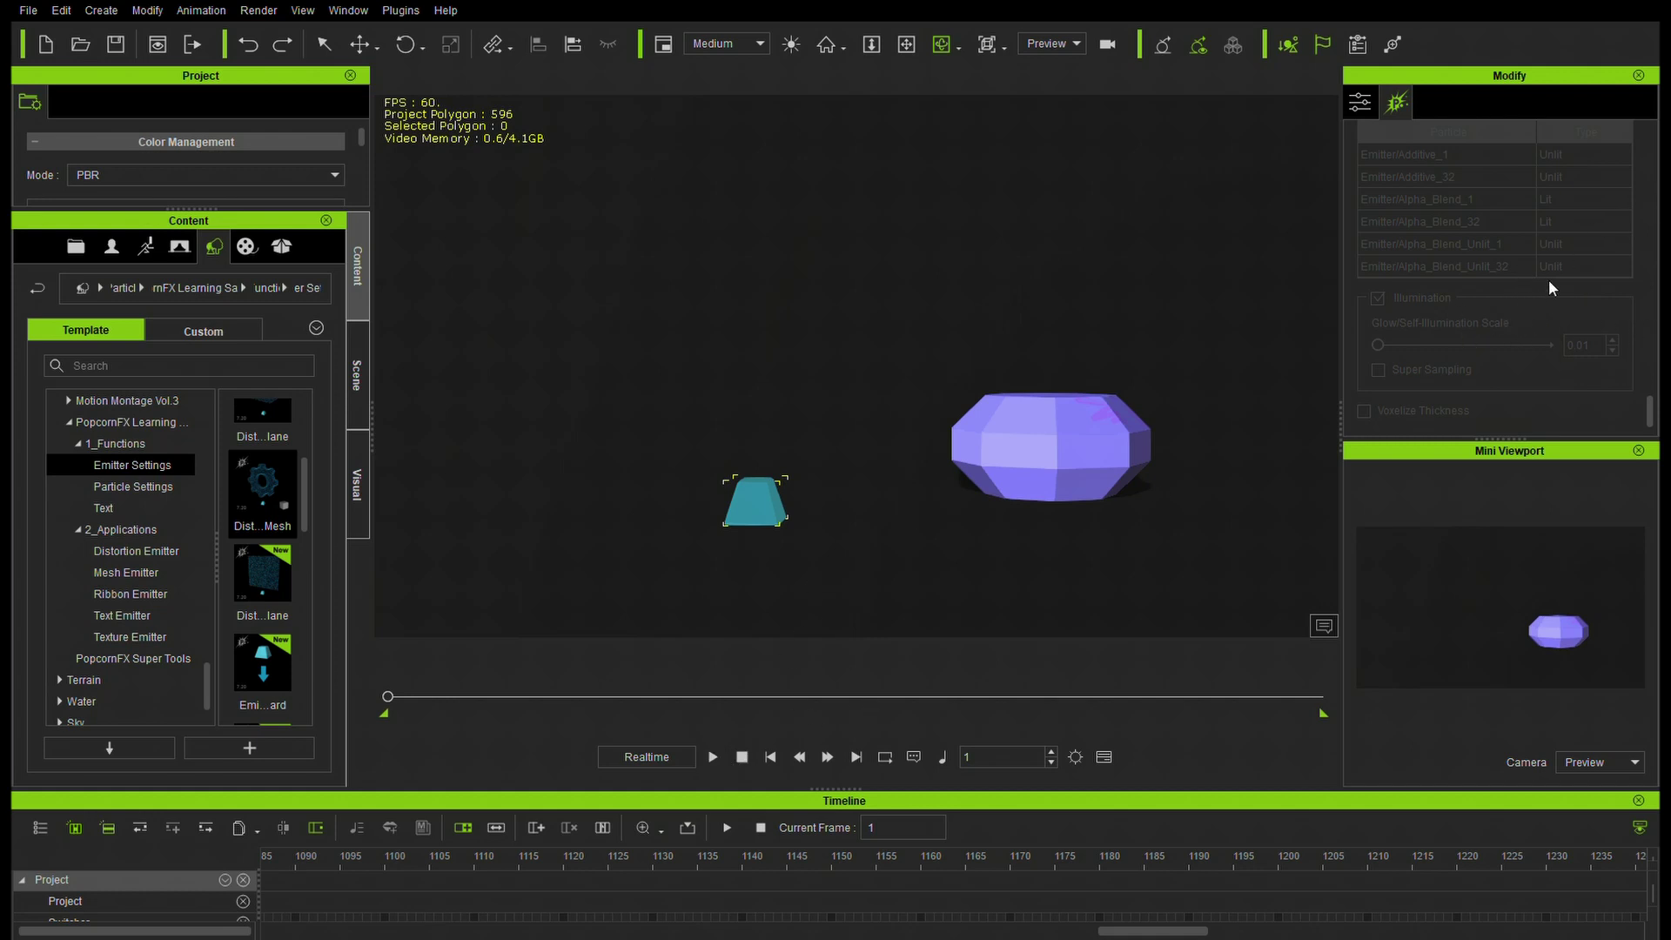
pyautogui.scroll(5, 1548, 279)
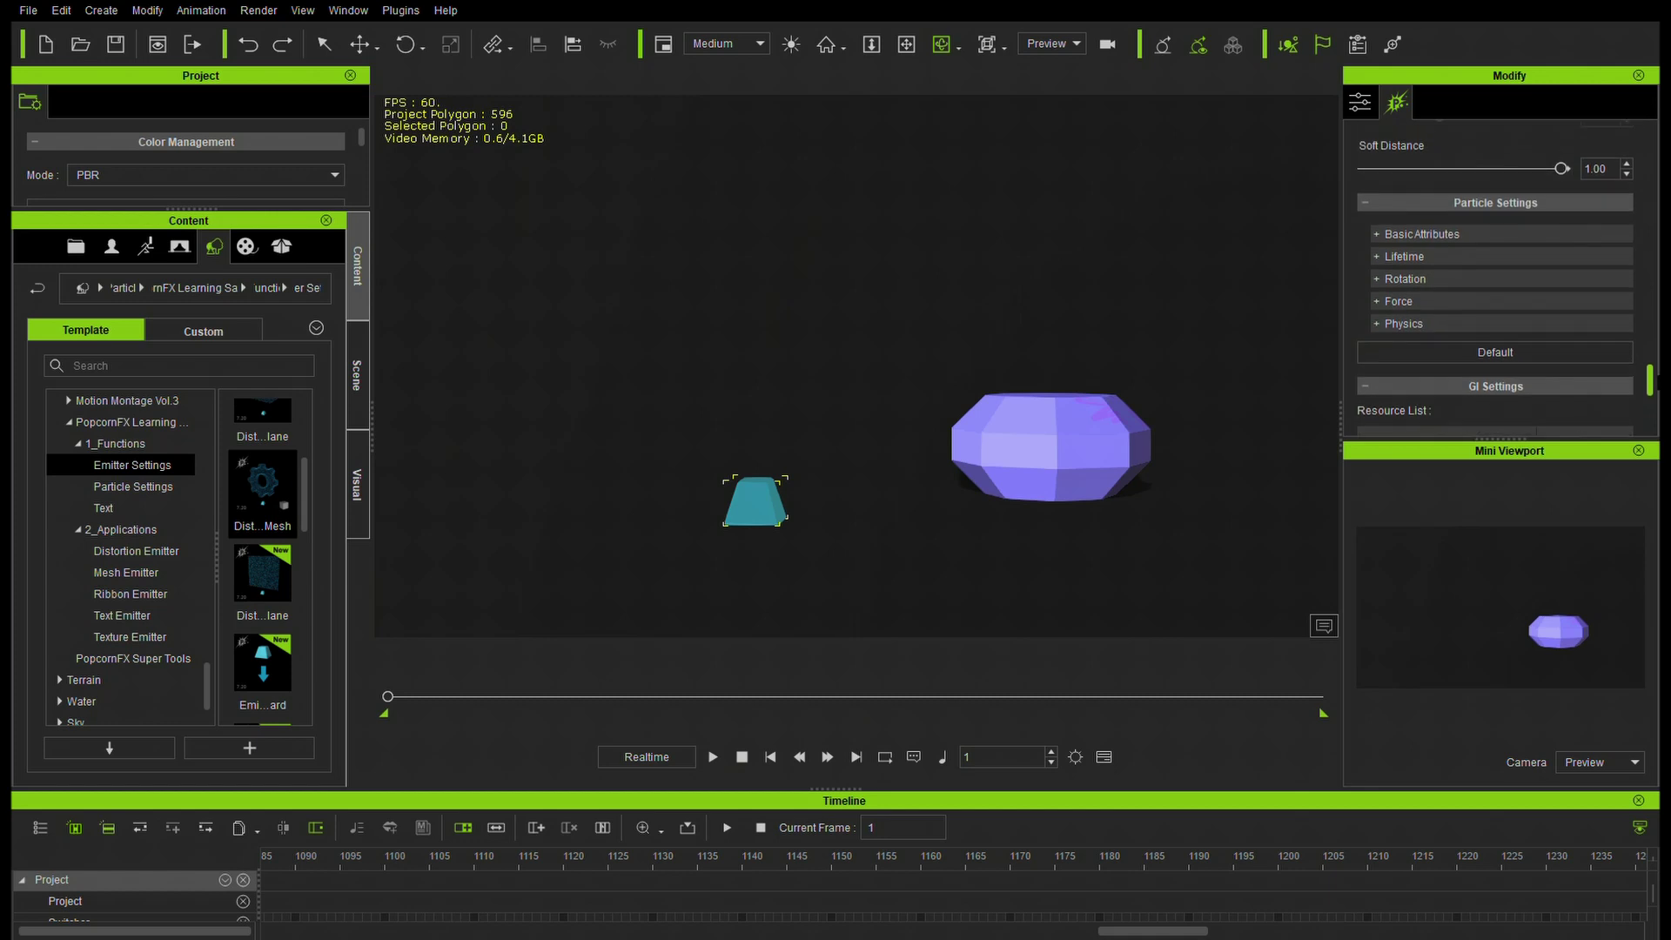
pyautogui.click(1380, 303)
pyautogui.scroll(-3, 1485, 317)
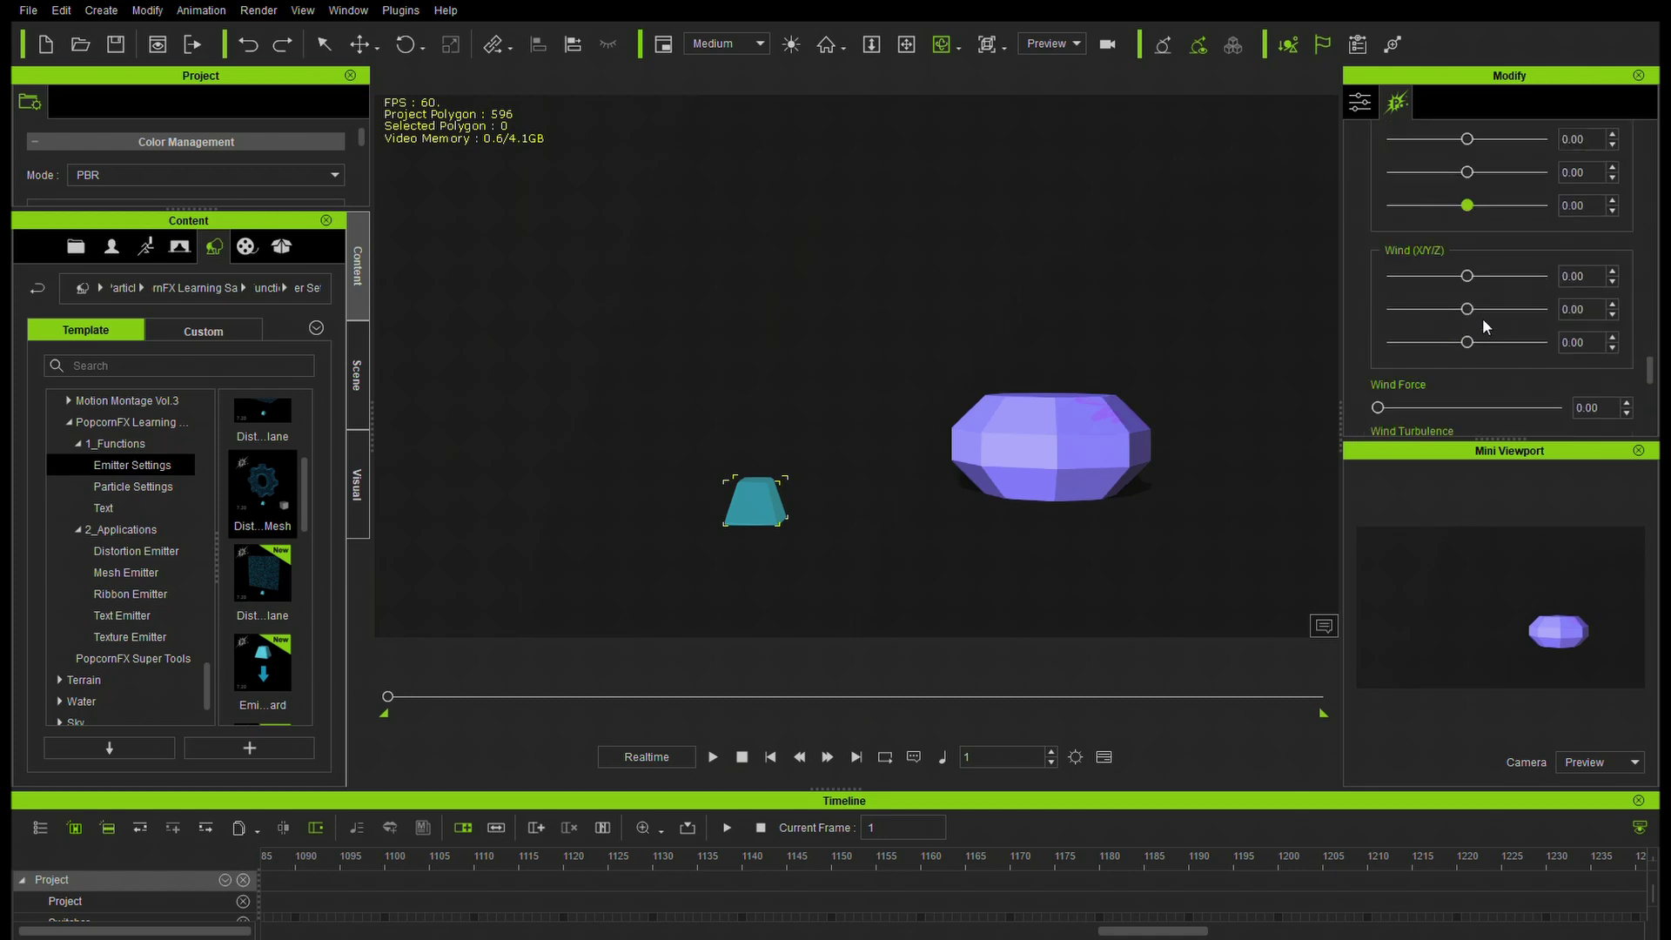
pyautogui.scroll(-2, 1482, 319)
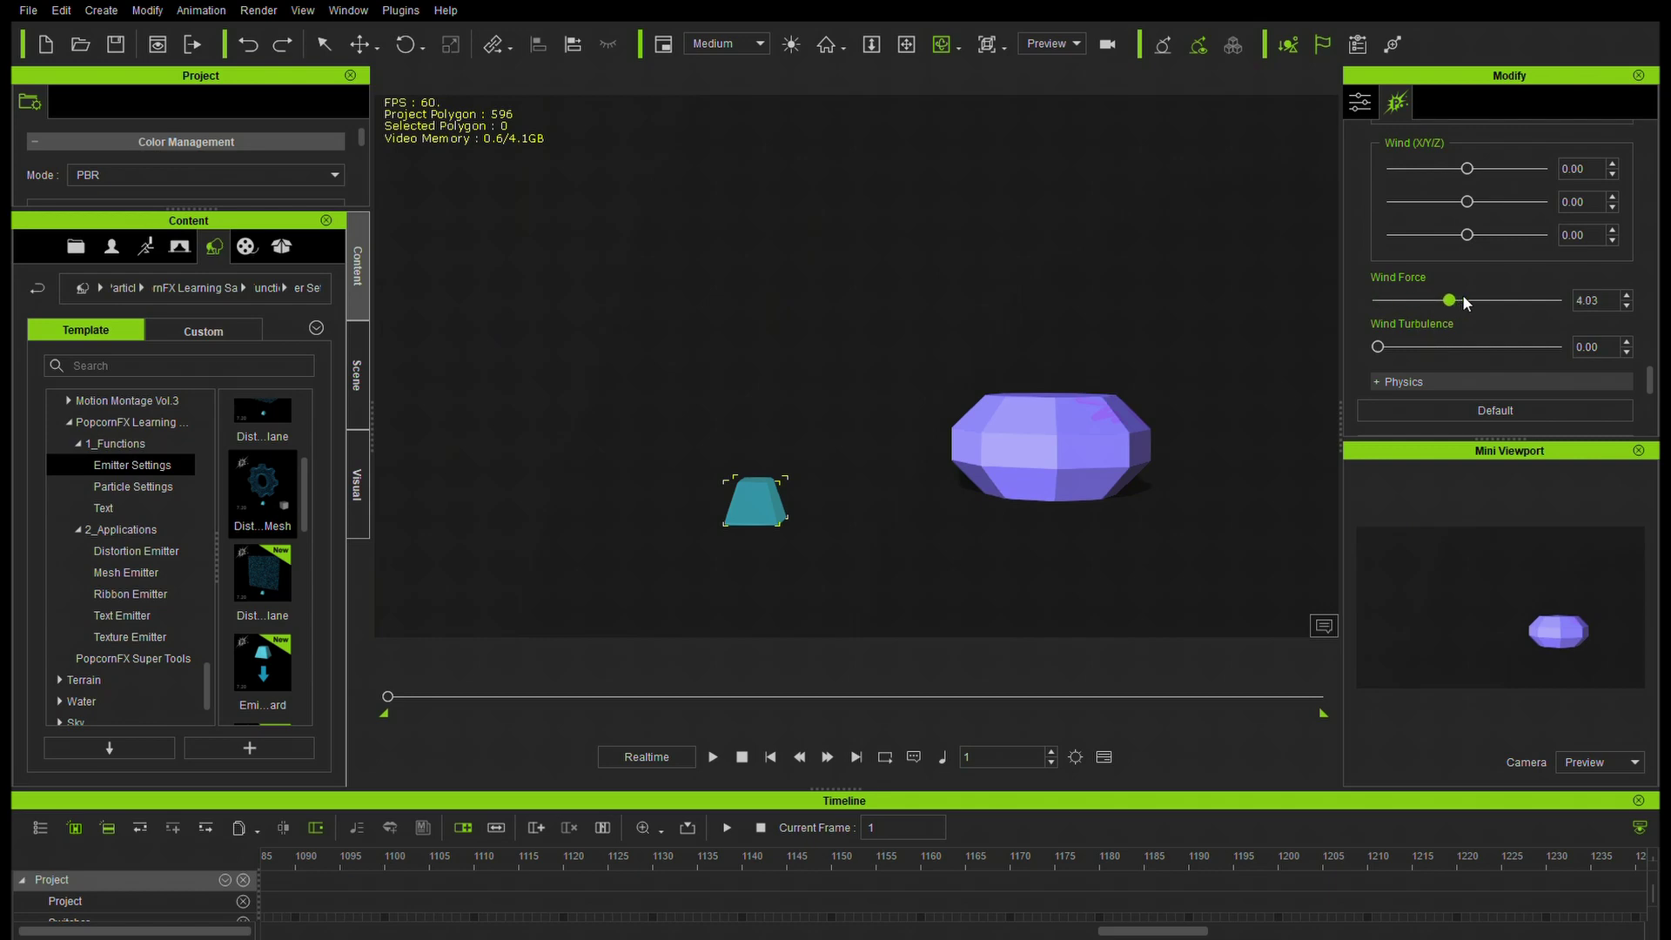
pyautogui.click(1464, 300)
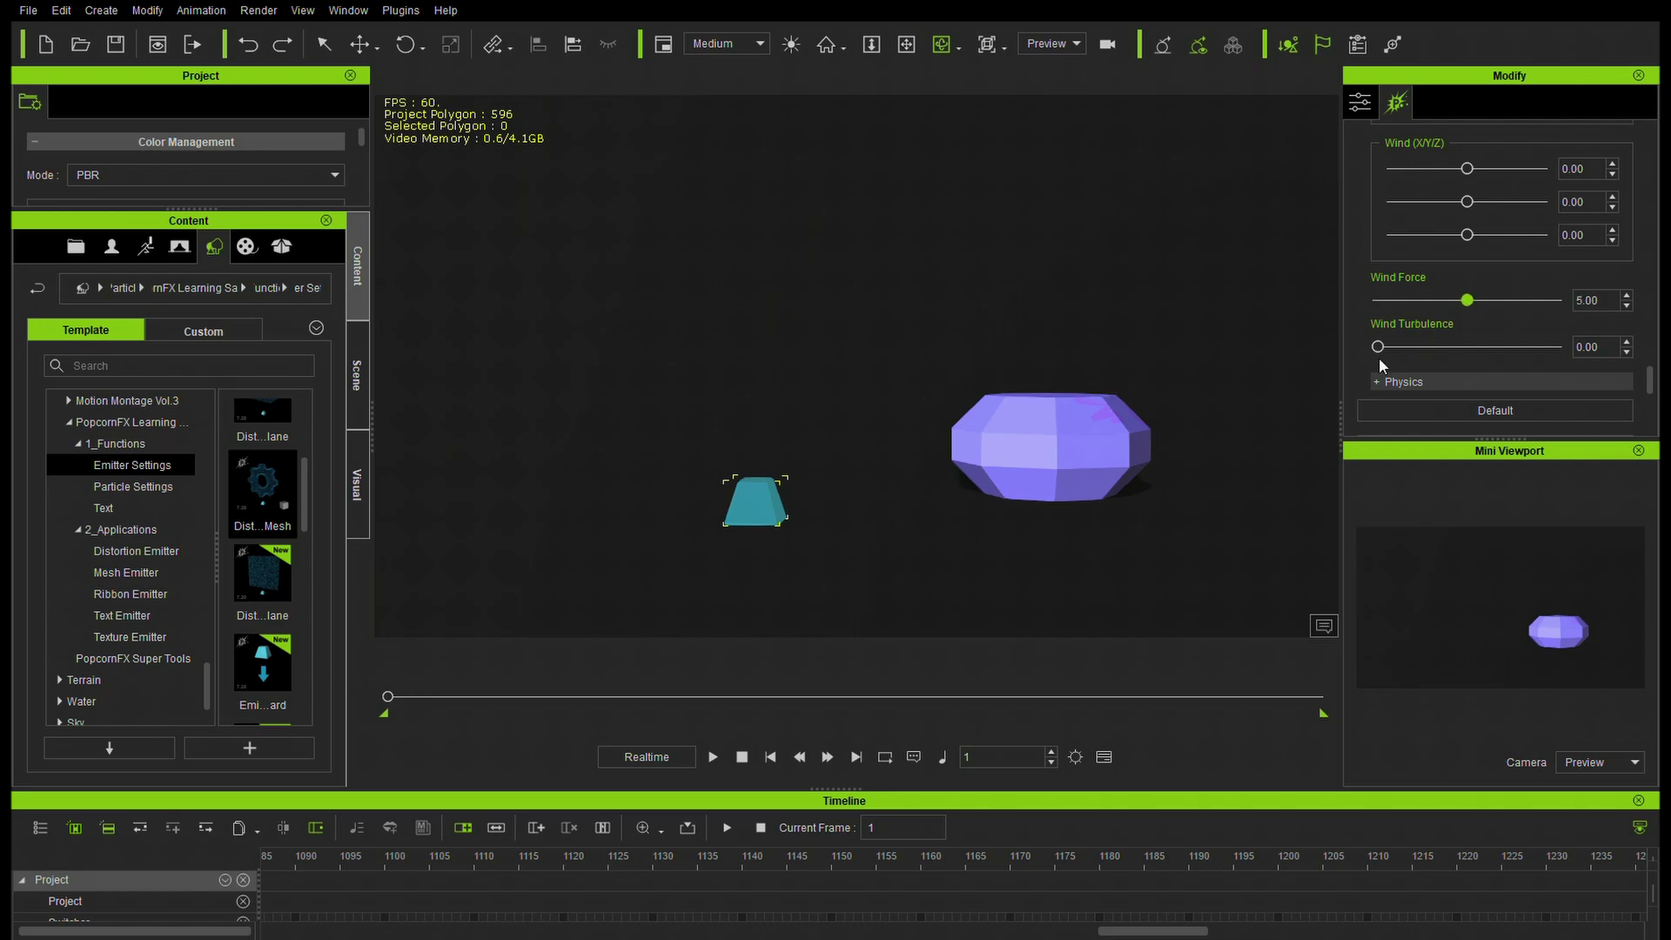
pyautogui.click(719, 756)
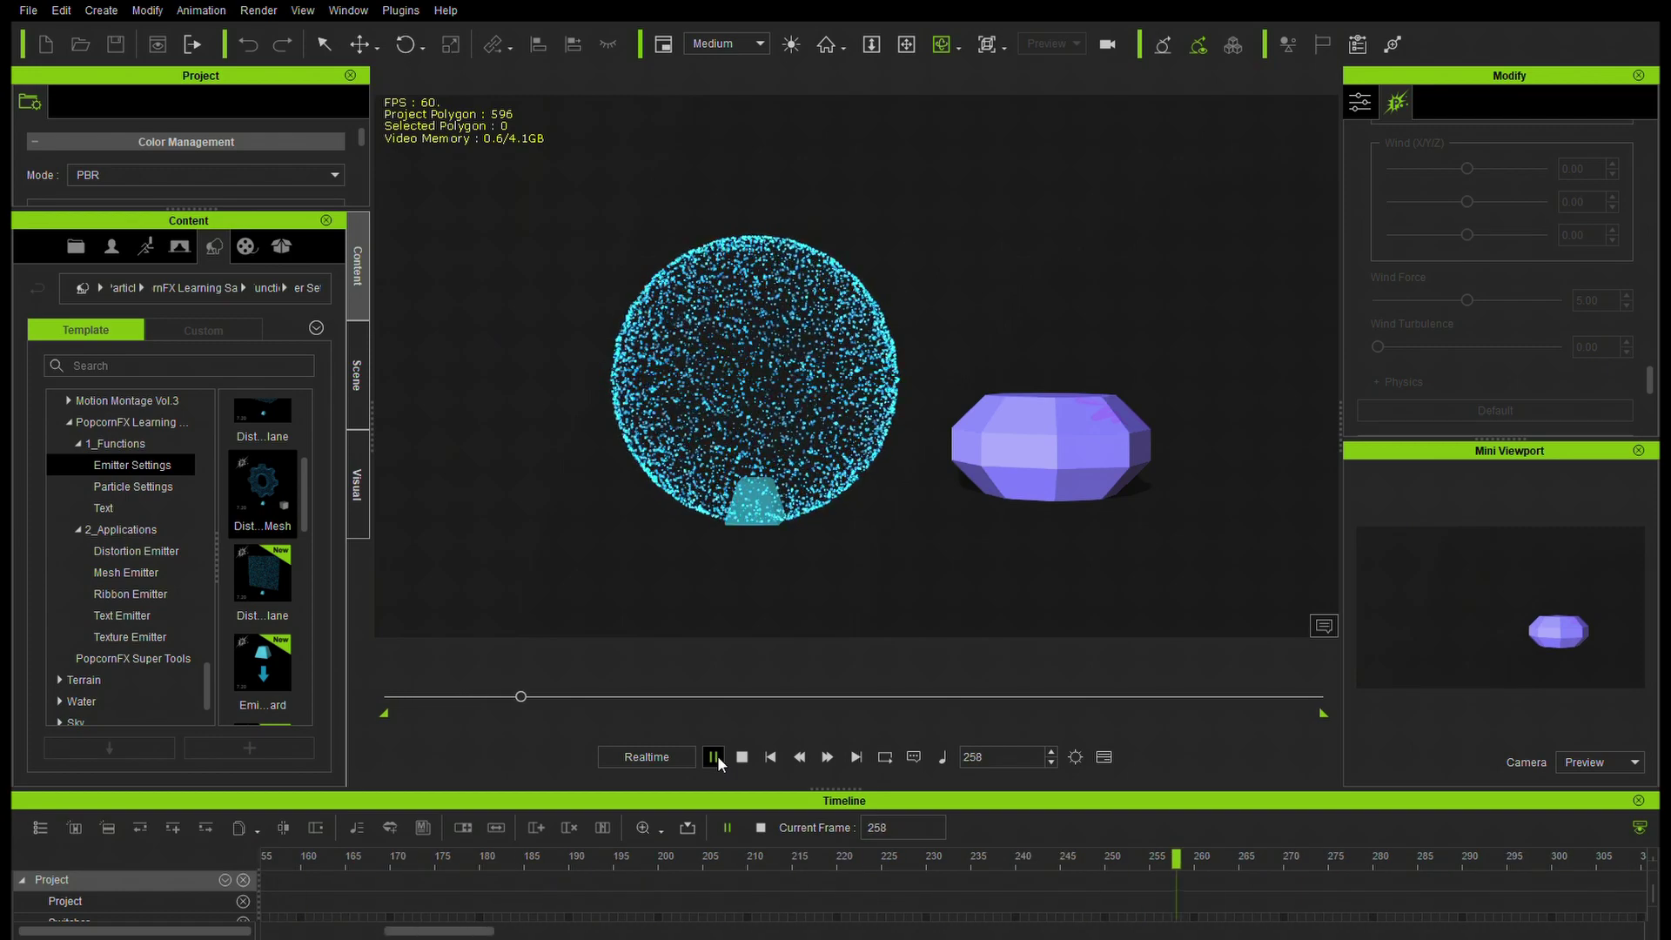
pyautogui.scroll(3, 754, 490)
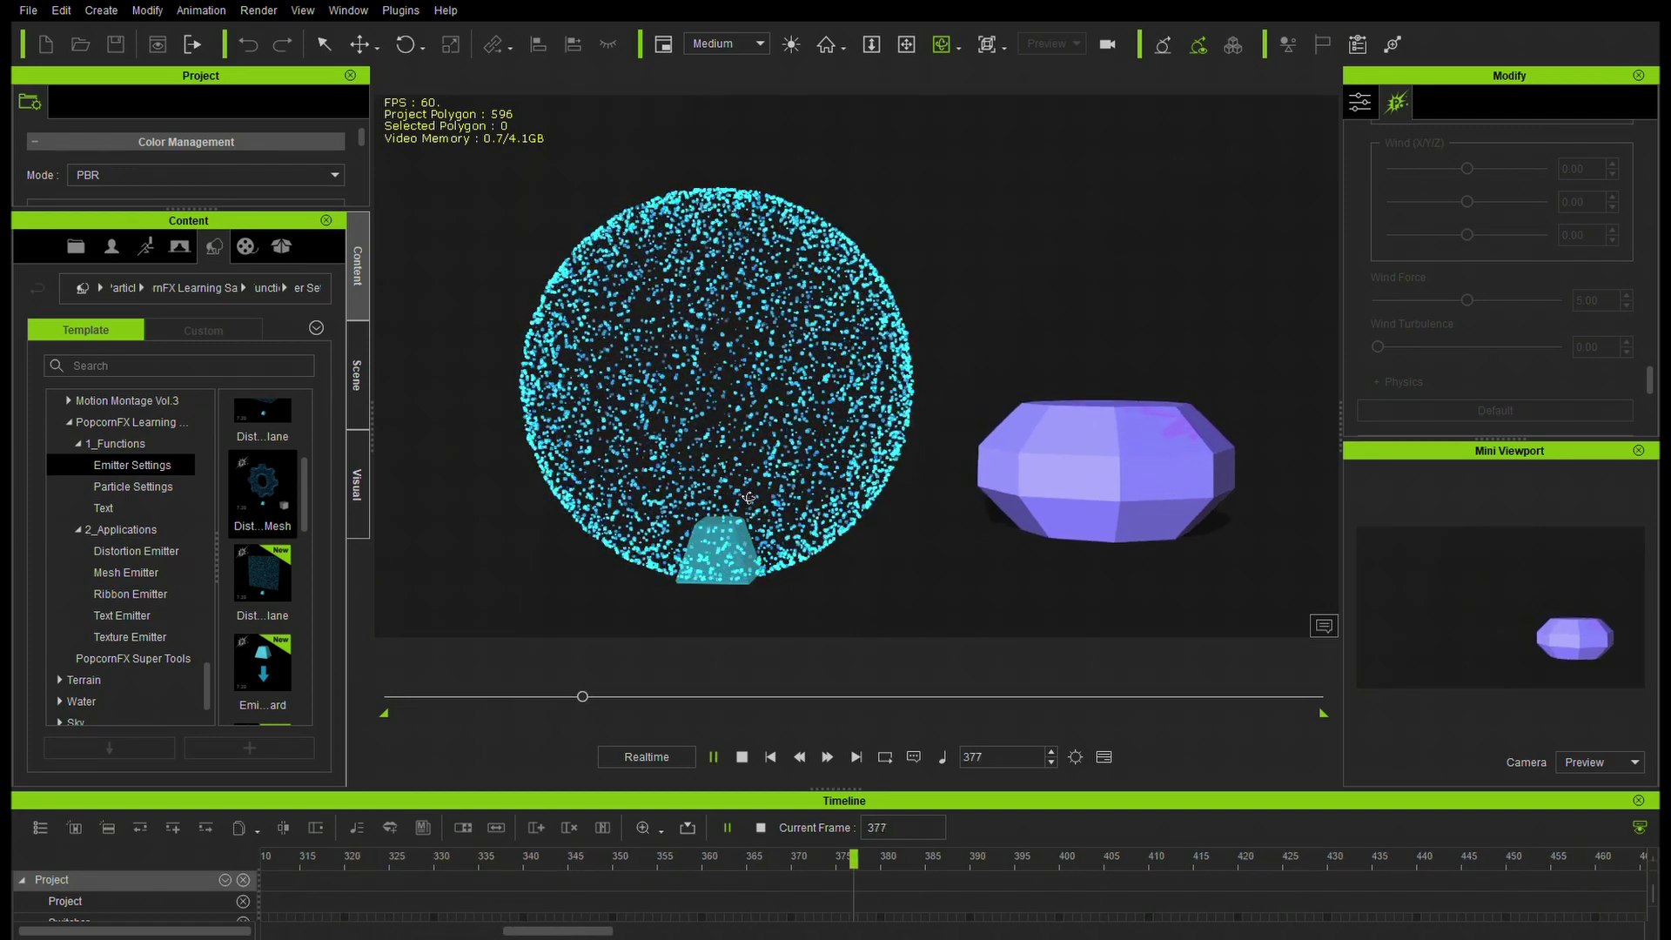
pyautogui.click(712, 756)
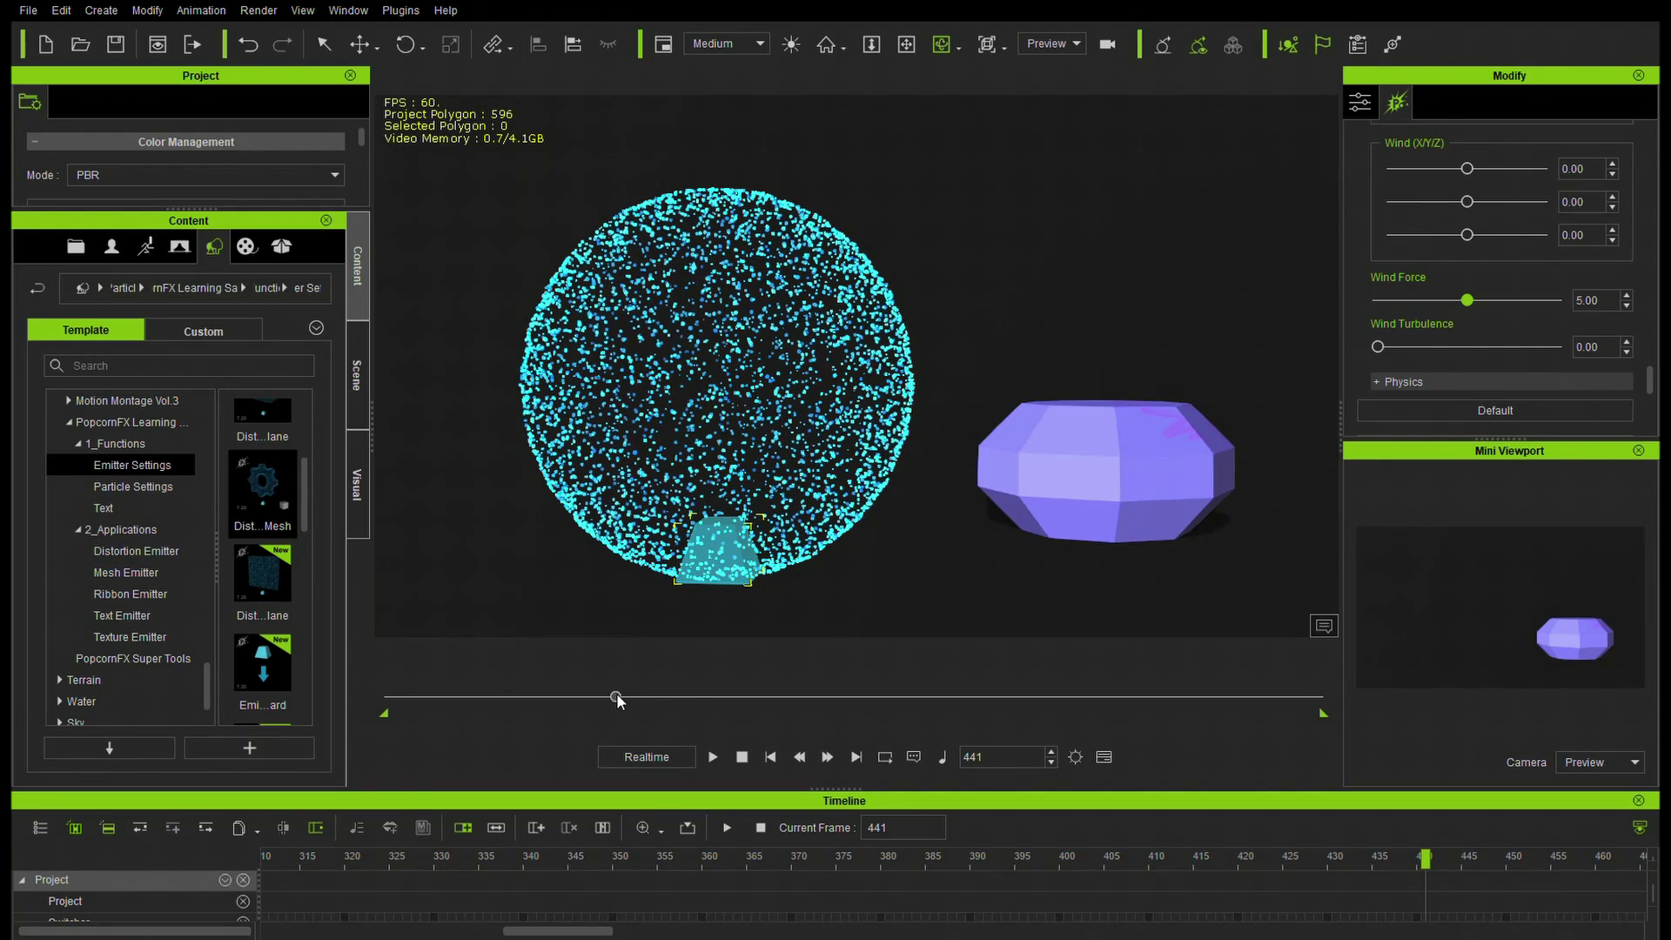
# From frame 1, set the emitter's Wind Force to 5.56 and Wind Turbulence to 0.59, and play the simulation.
pyautogui.click(616, 696)
pyautogui.moveTo(616, 696); pyautogui.dragTo(342, 707)
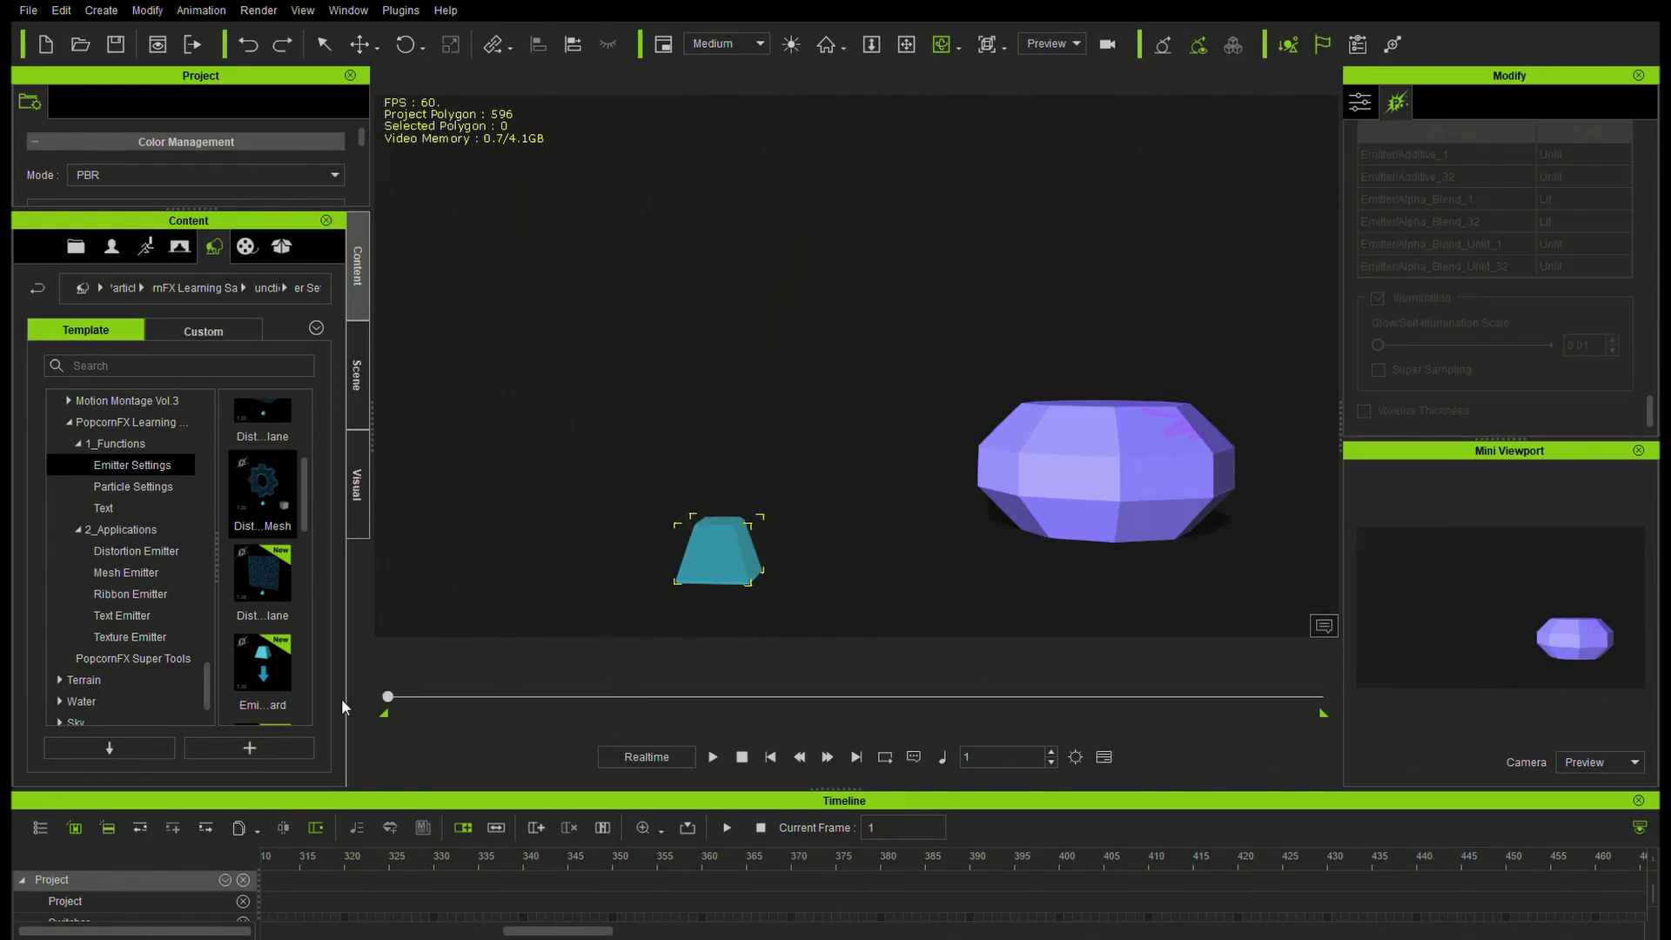
pyautogui.scroll(5, 1436, 287)
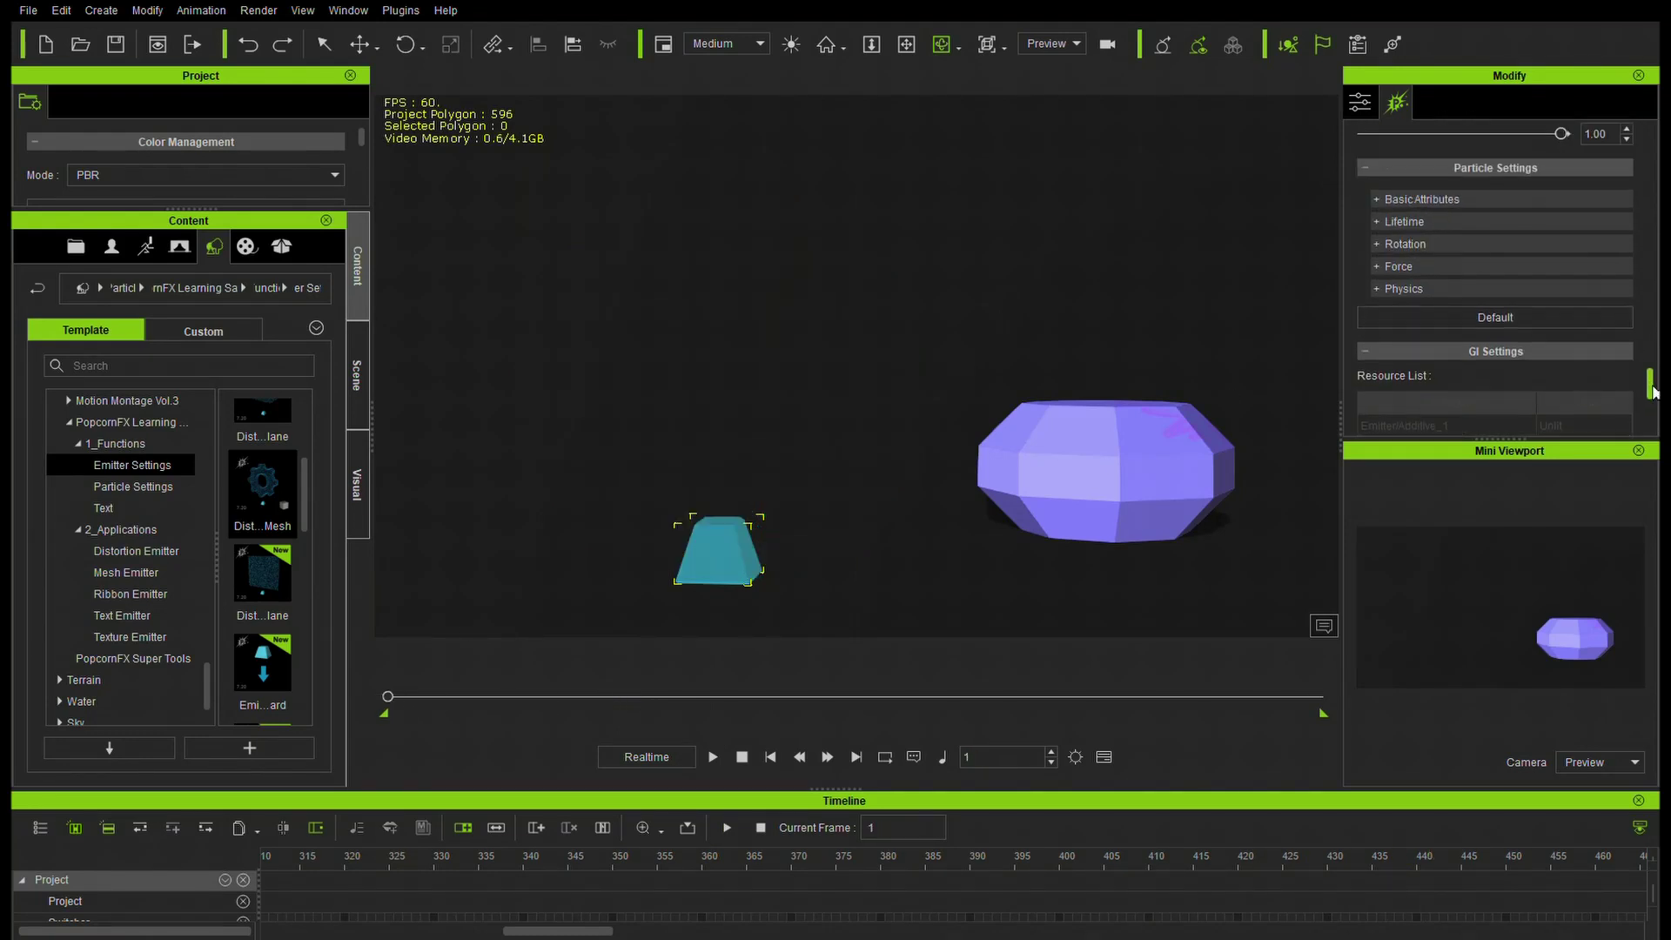
pyautogui.click(1376, 309)
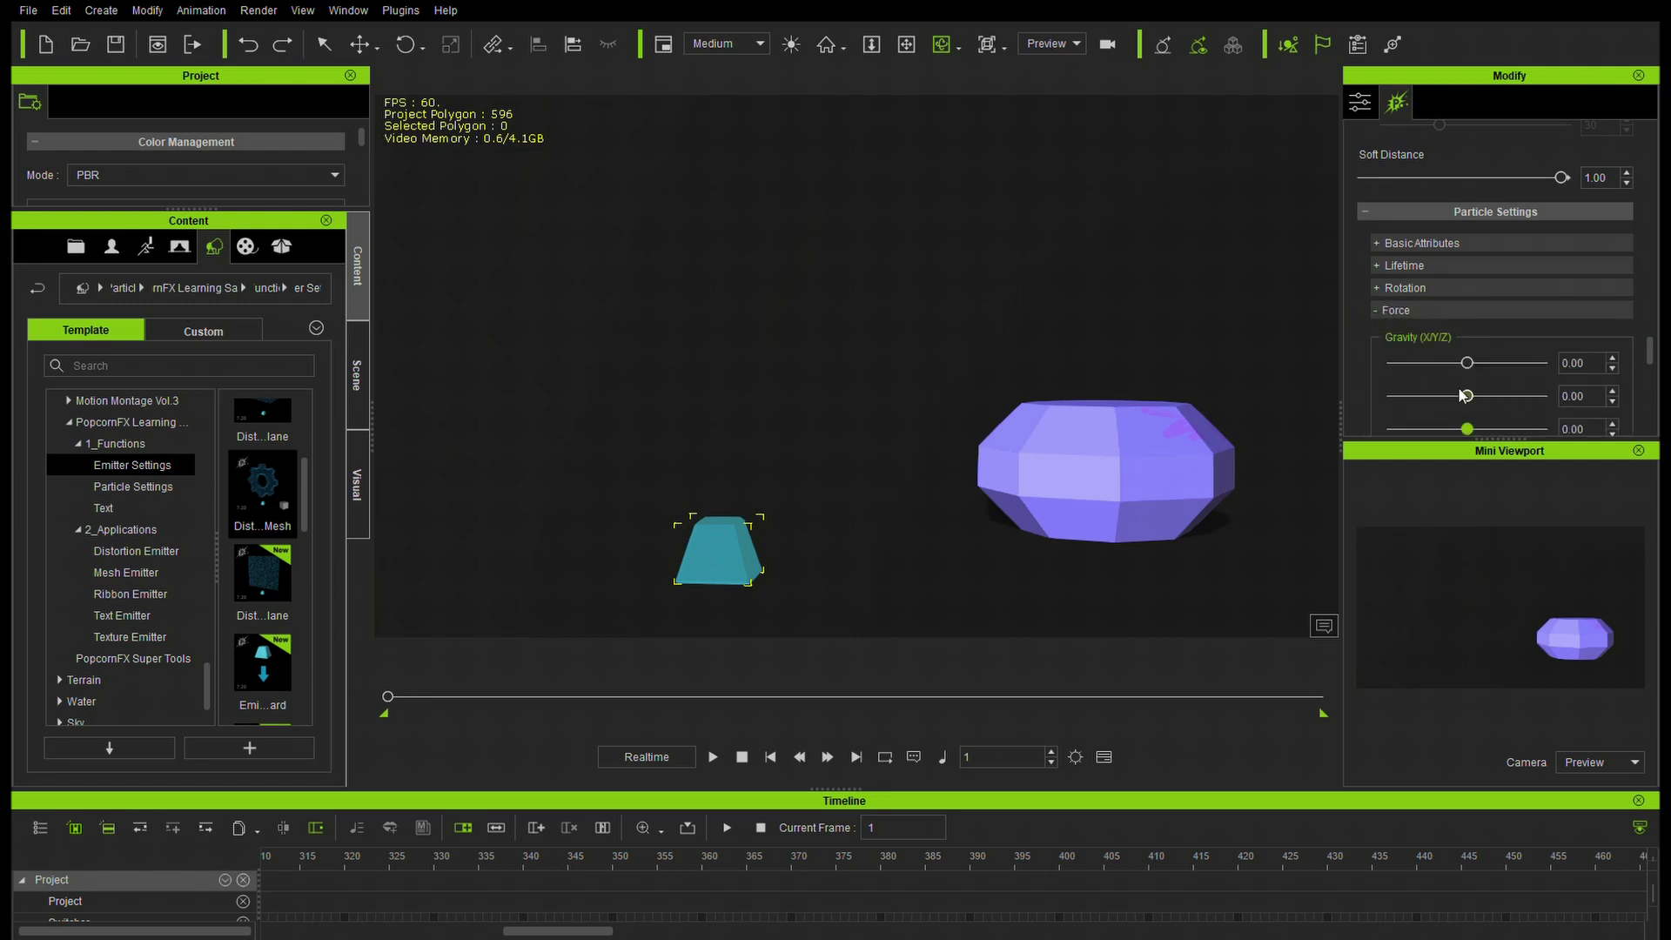
pyautogui.scroll(-3, 1623, 352)
pyautogui.scroll(-1, 1514, 326)
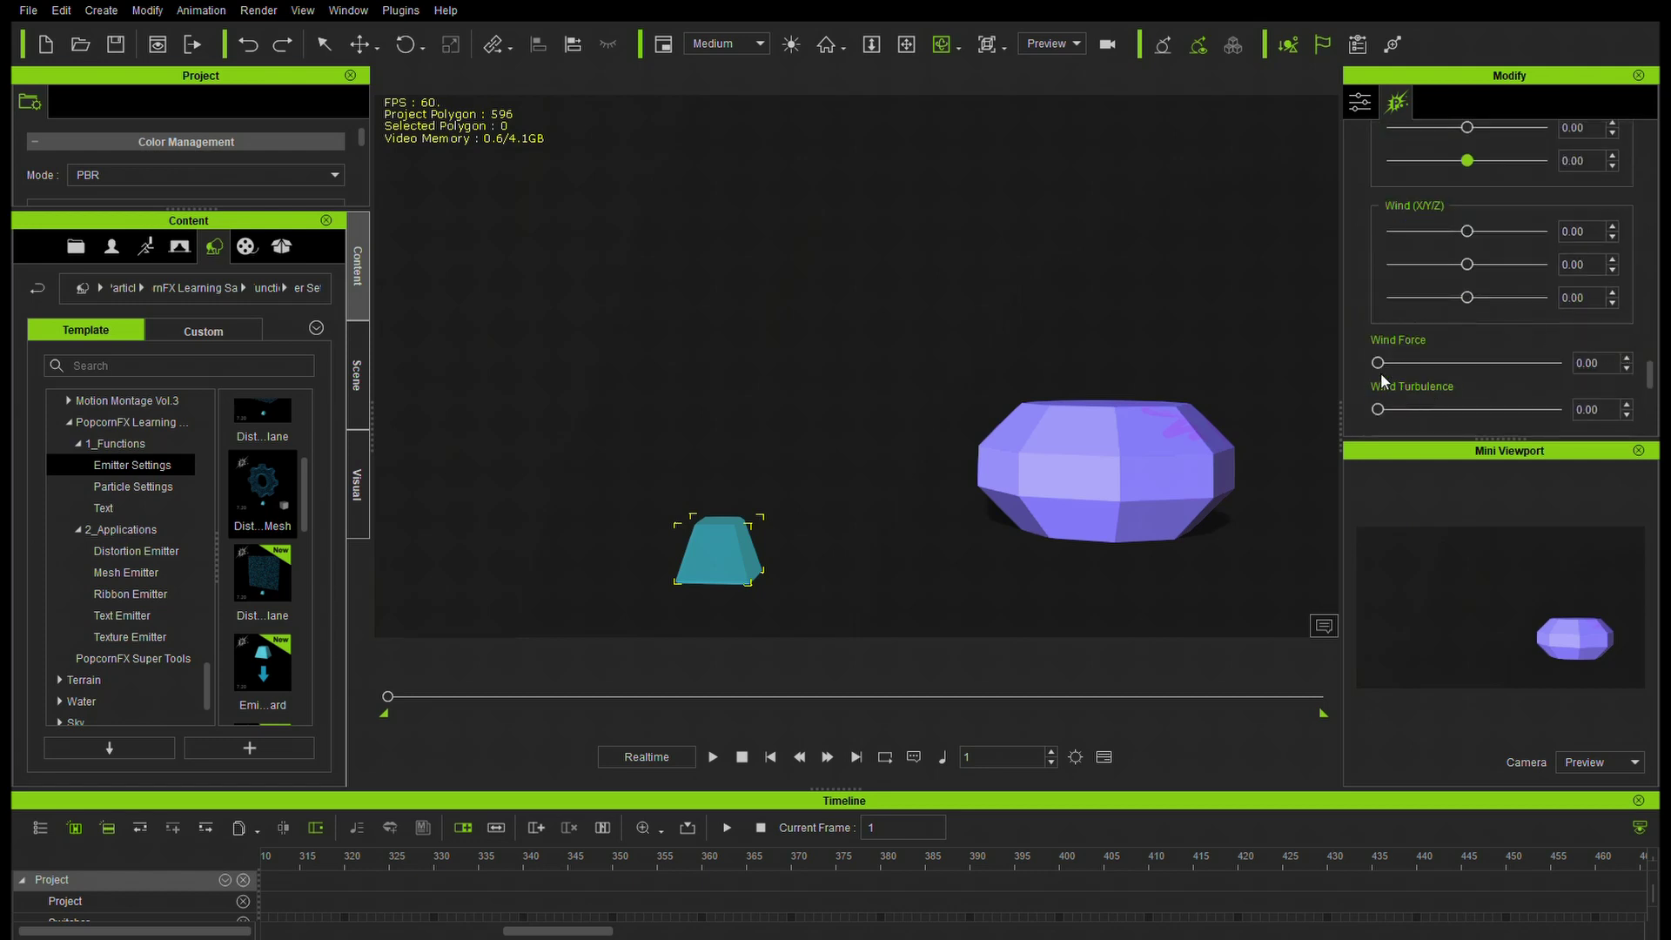
pyautogui.moveTo(1377, 363); pyautogui.dragTo(1478, 366)
pyautogui.moveTo(1378, 409); pyautogui.dragTo(1486, 409)
pyautogui.press('space')
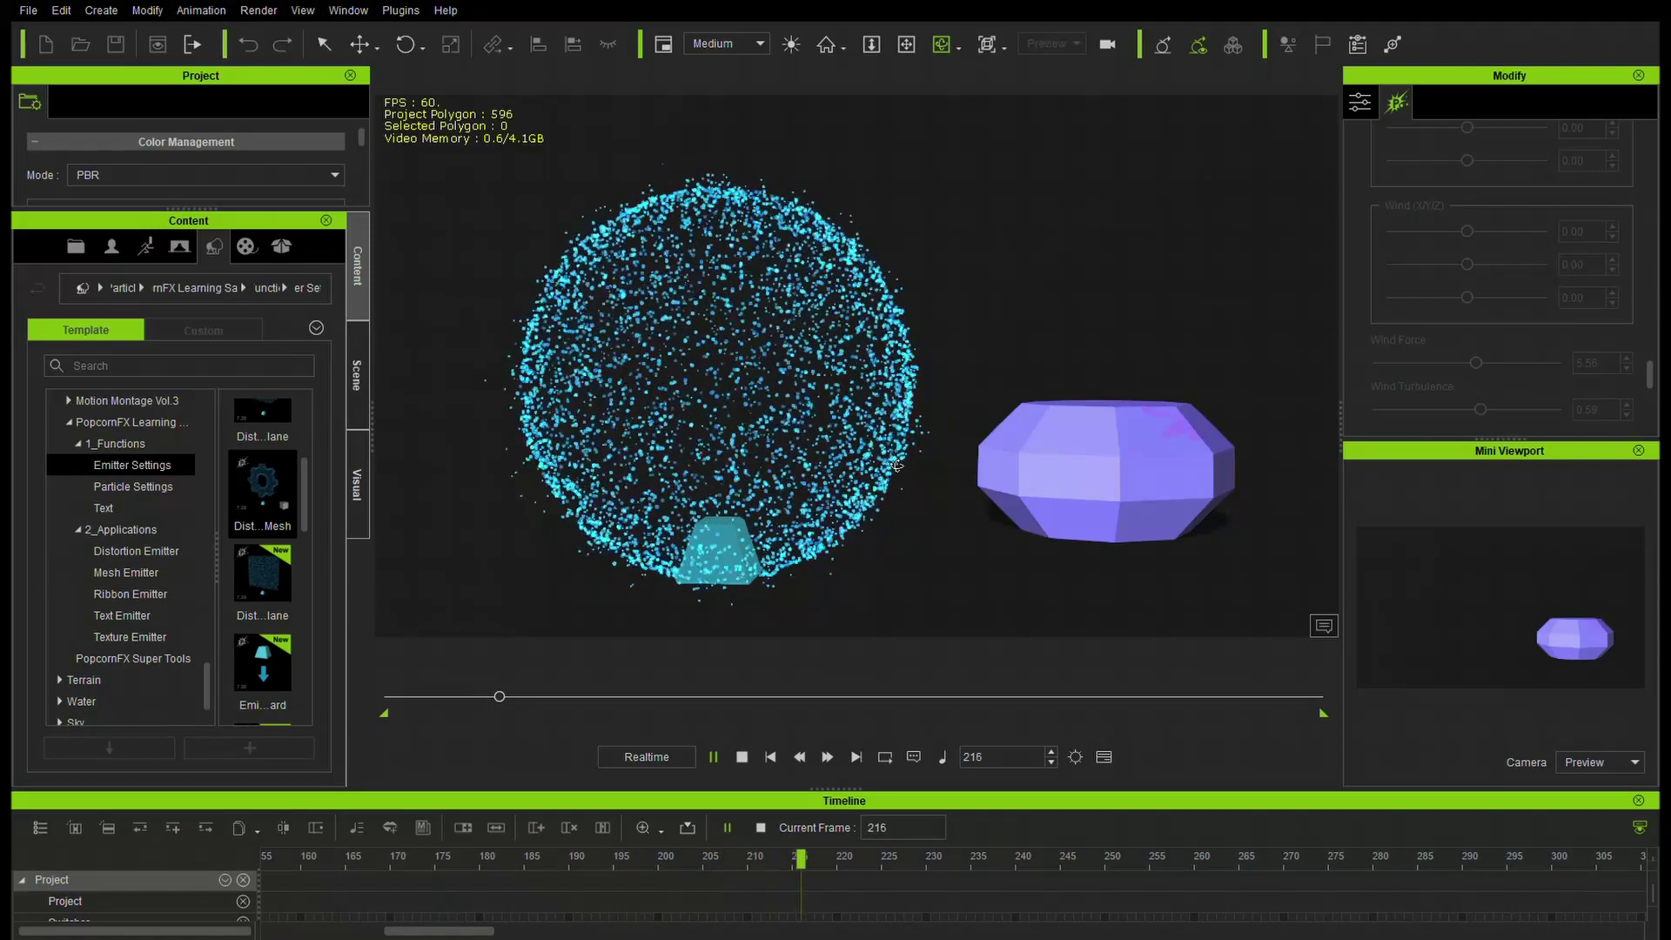
pyautogui.click(713, 756)
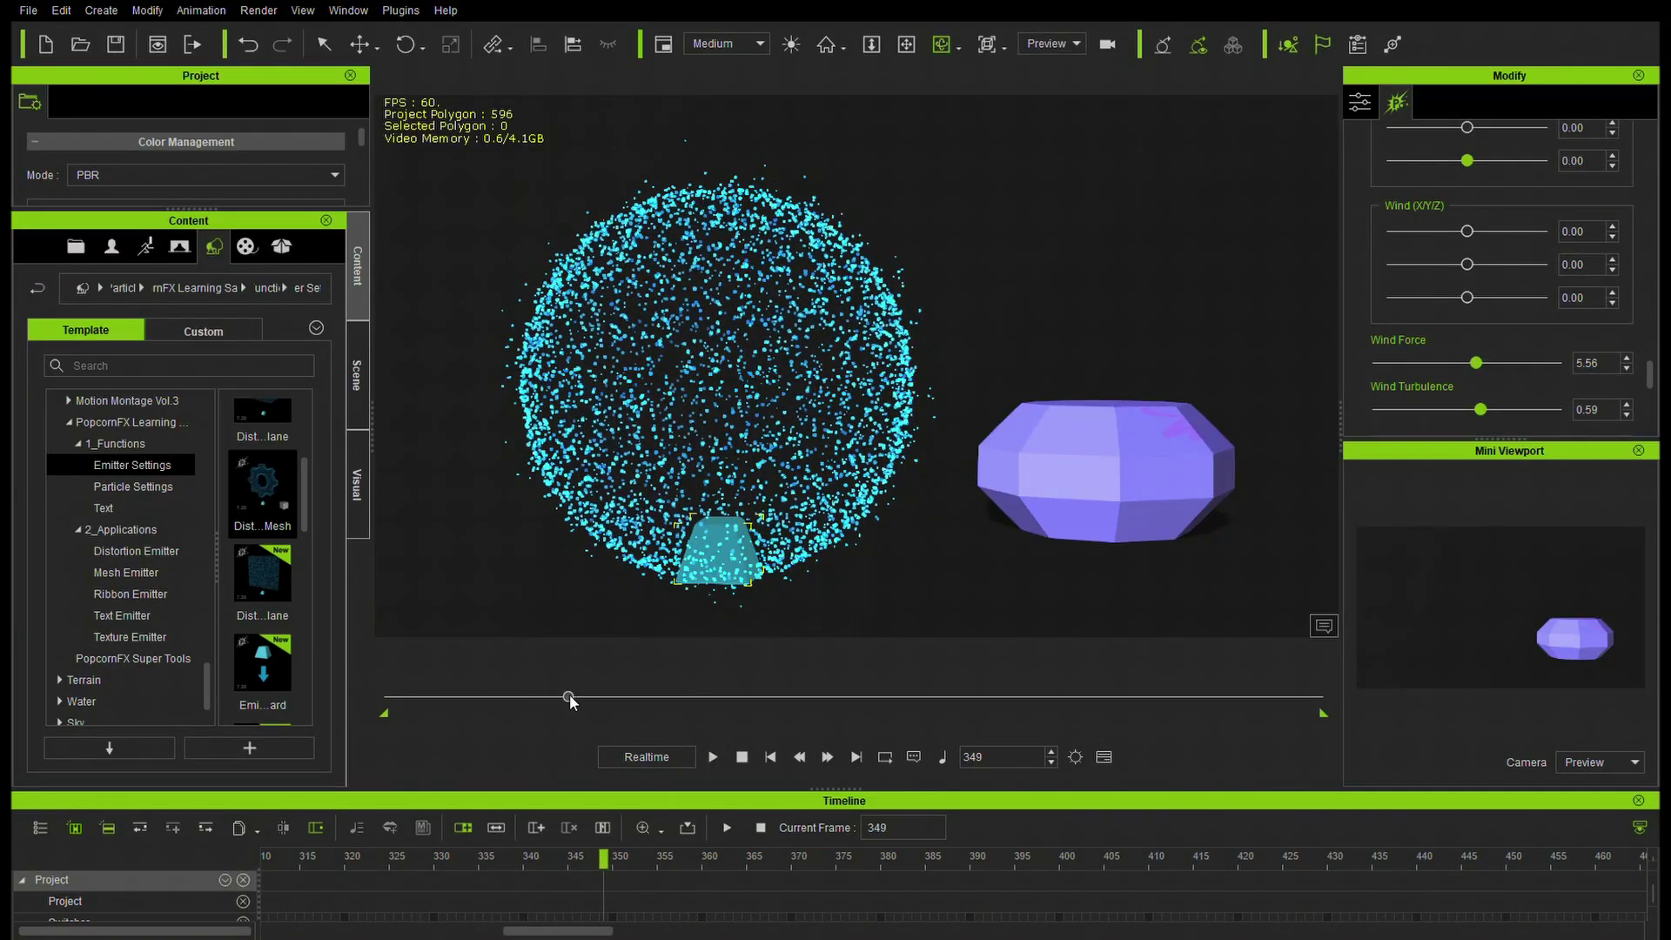
# From frame 1, set the emitter's Y Wind to -10.00 in the Force settings and play the simulation.
pyautogui.moveTo(569, 694); pyautogui.dragTo(387, 696)
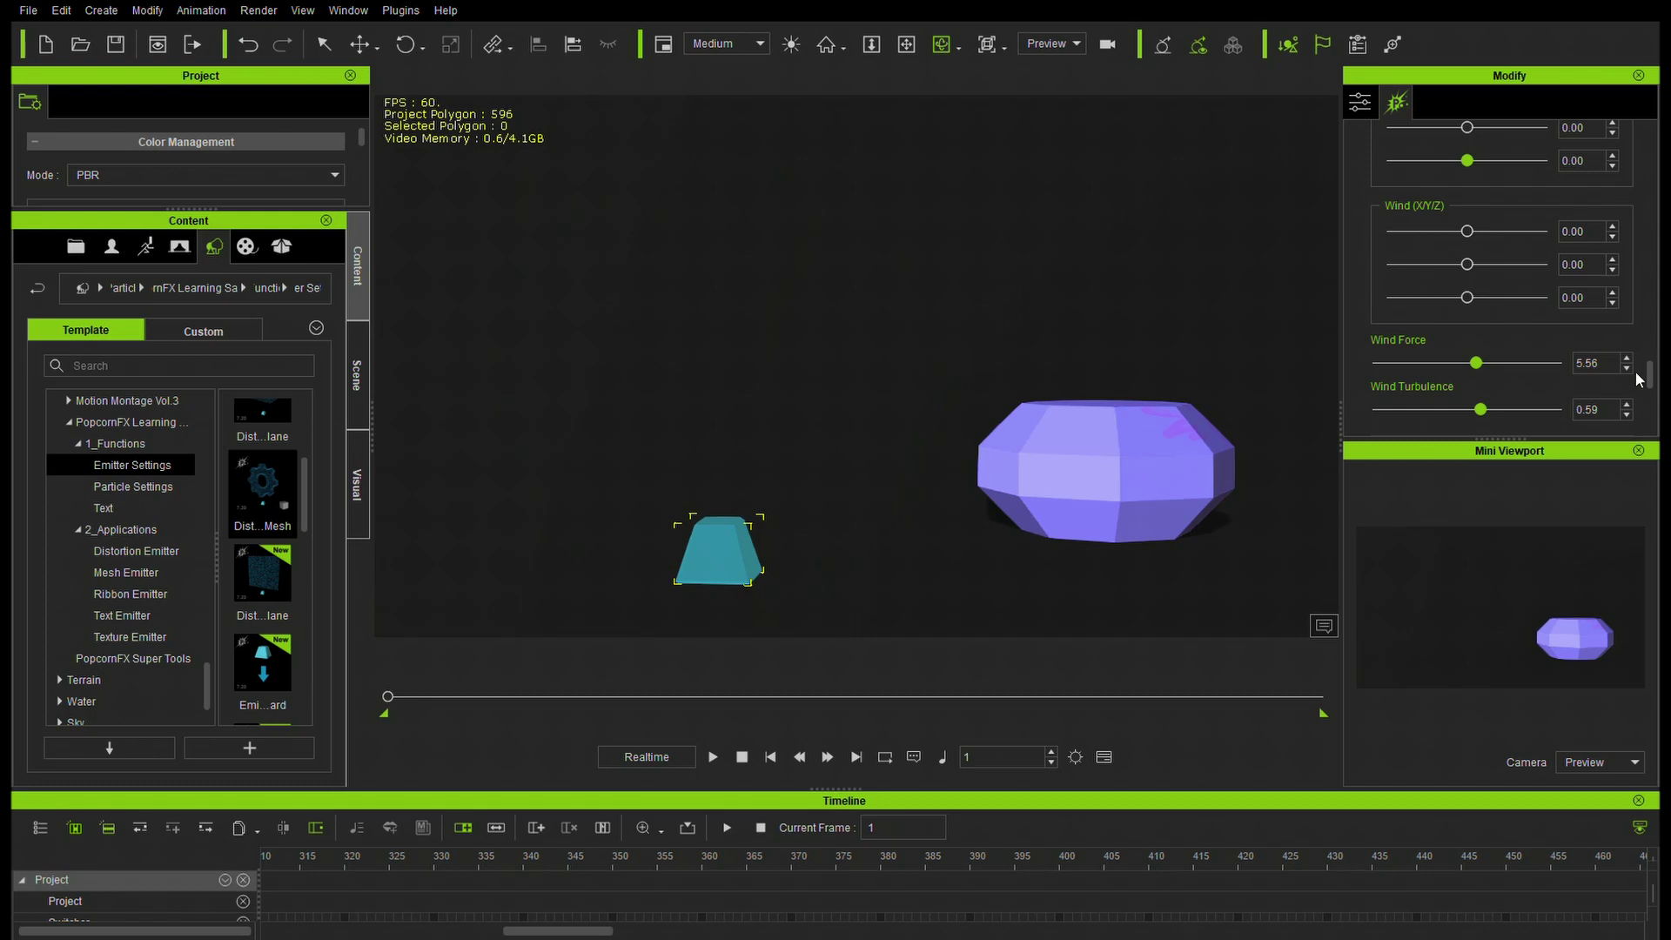
pyautogui.moveTo(1652, 383); pyautogui.dragTo(1652, 389)
pyautogui.scroll(5, 1595, 374)
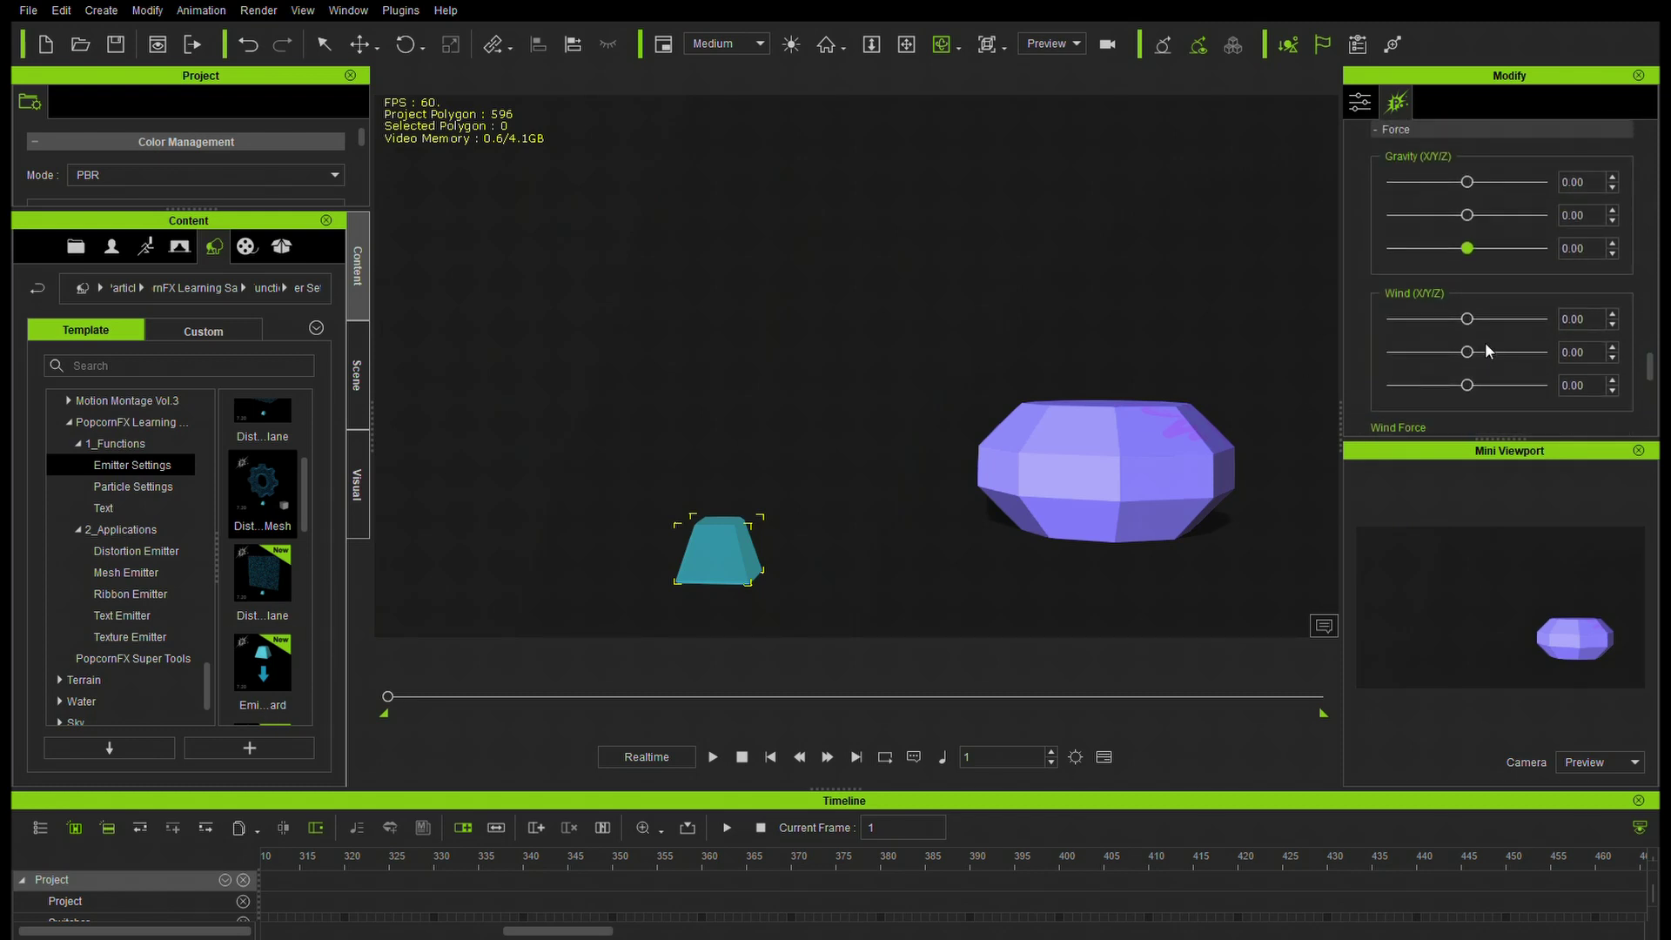
pyautogui.moveTo(1468, 353); pyautogui.dragTo(1385, 373)
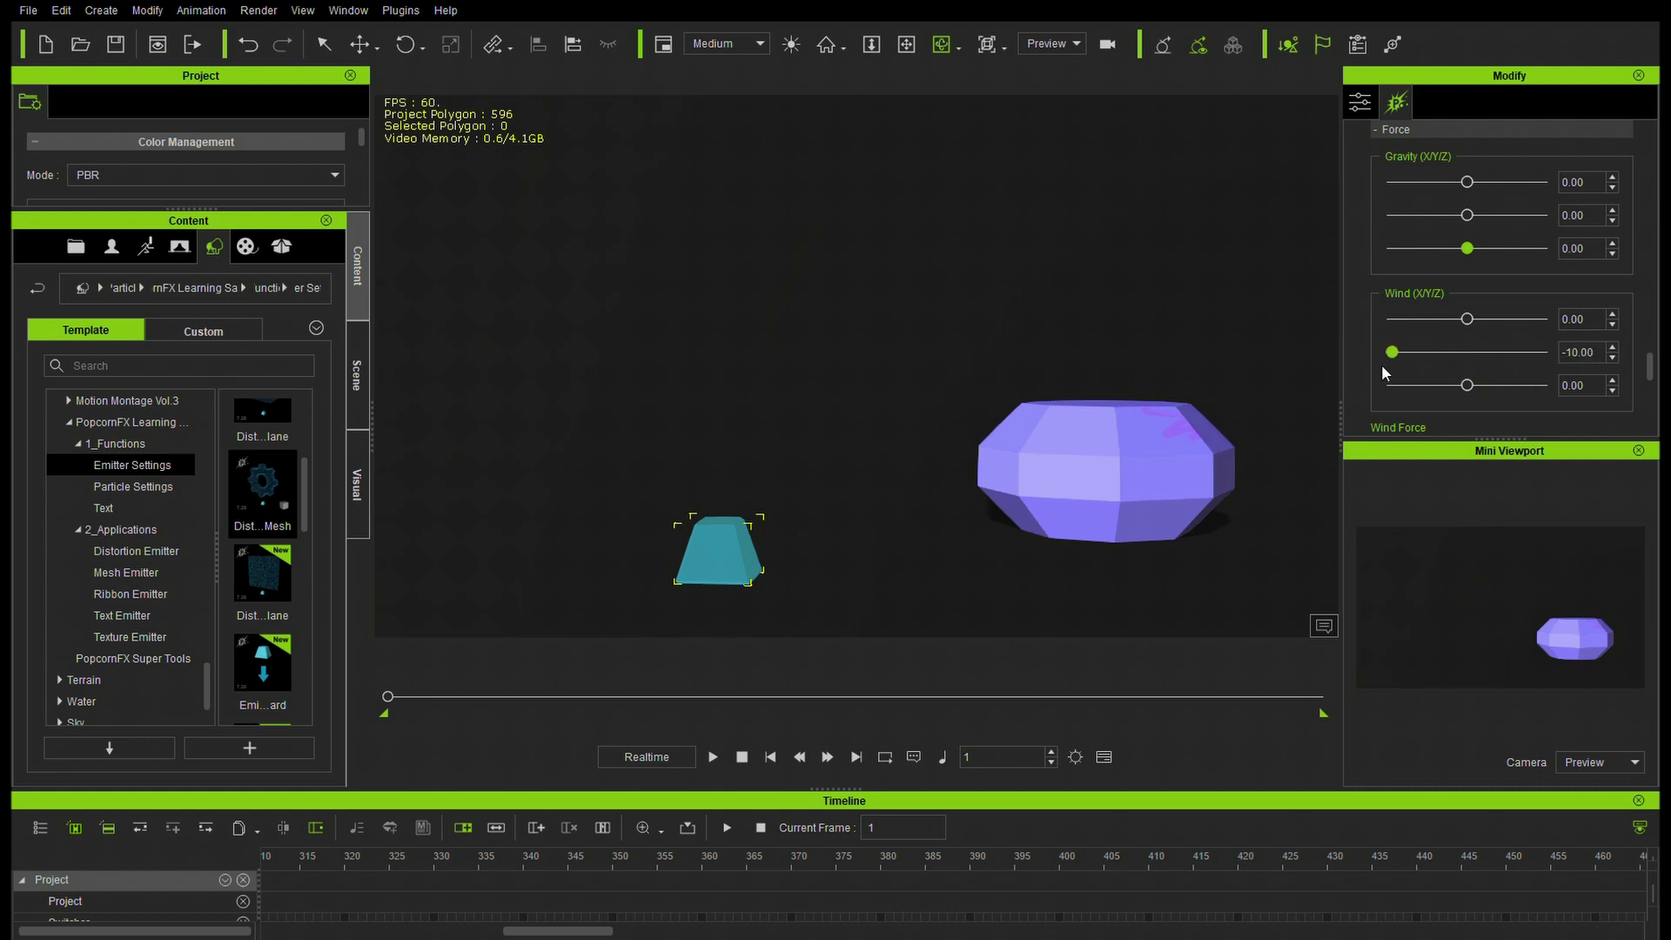
pyautogui.click(714, 756)
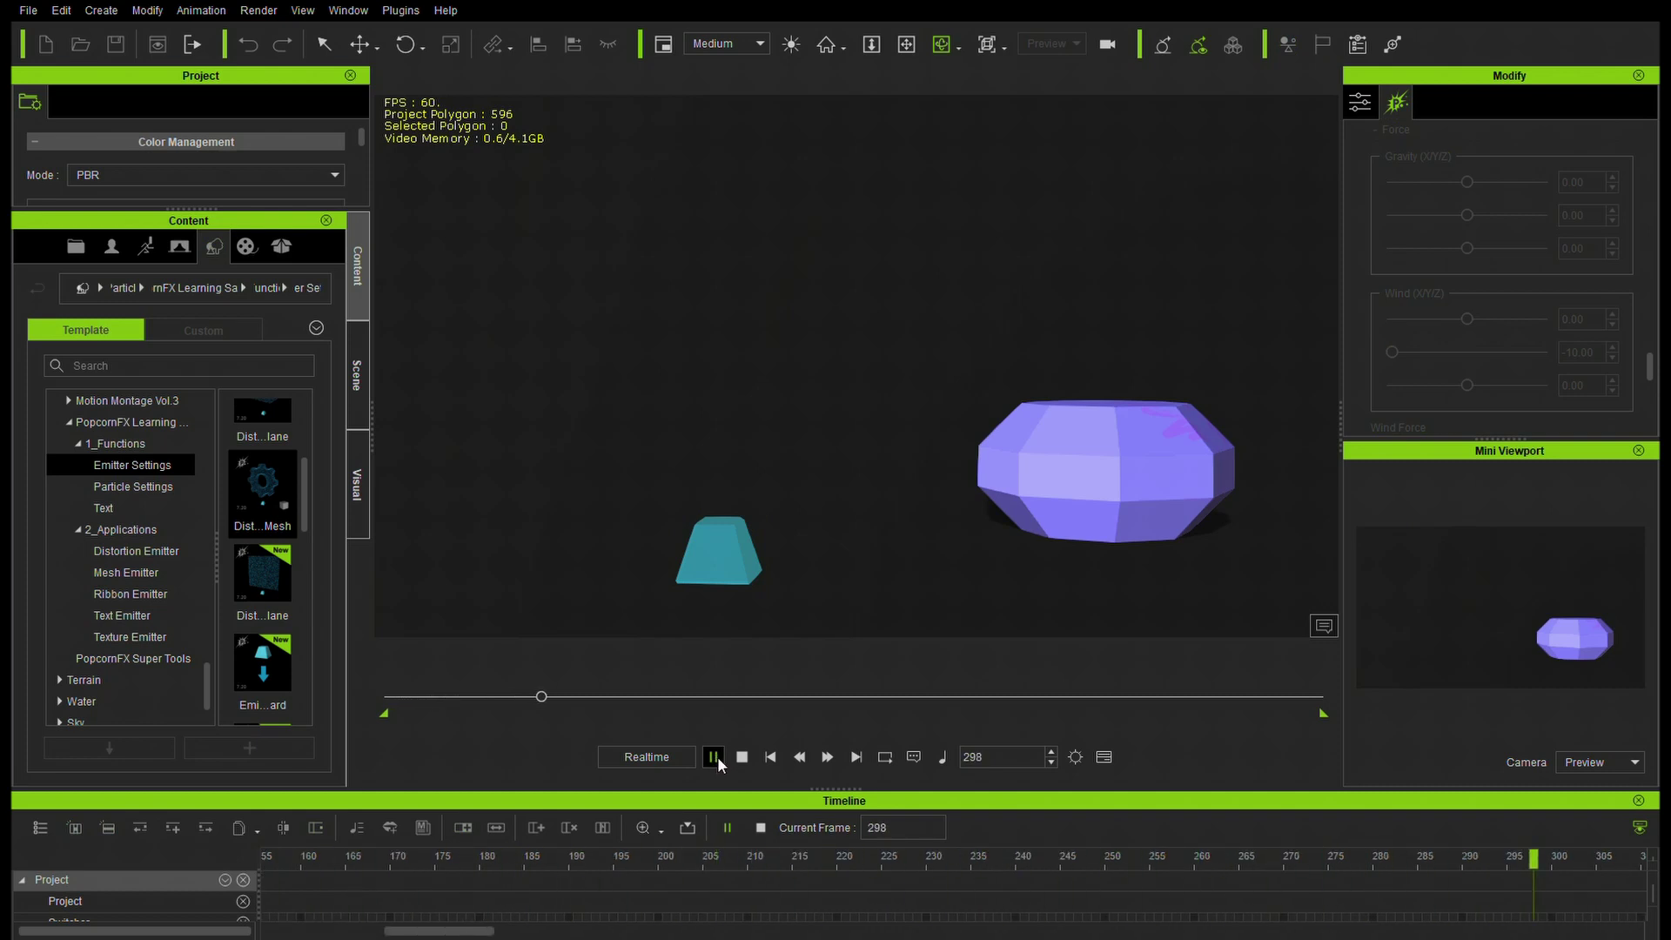
pyautogui.click(714, 756)
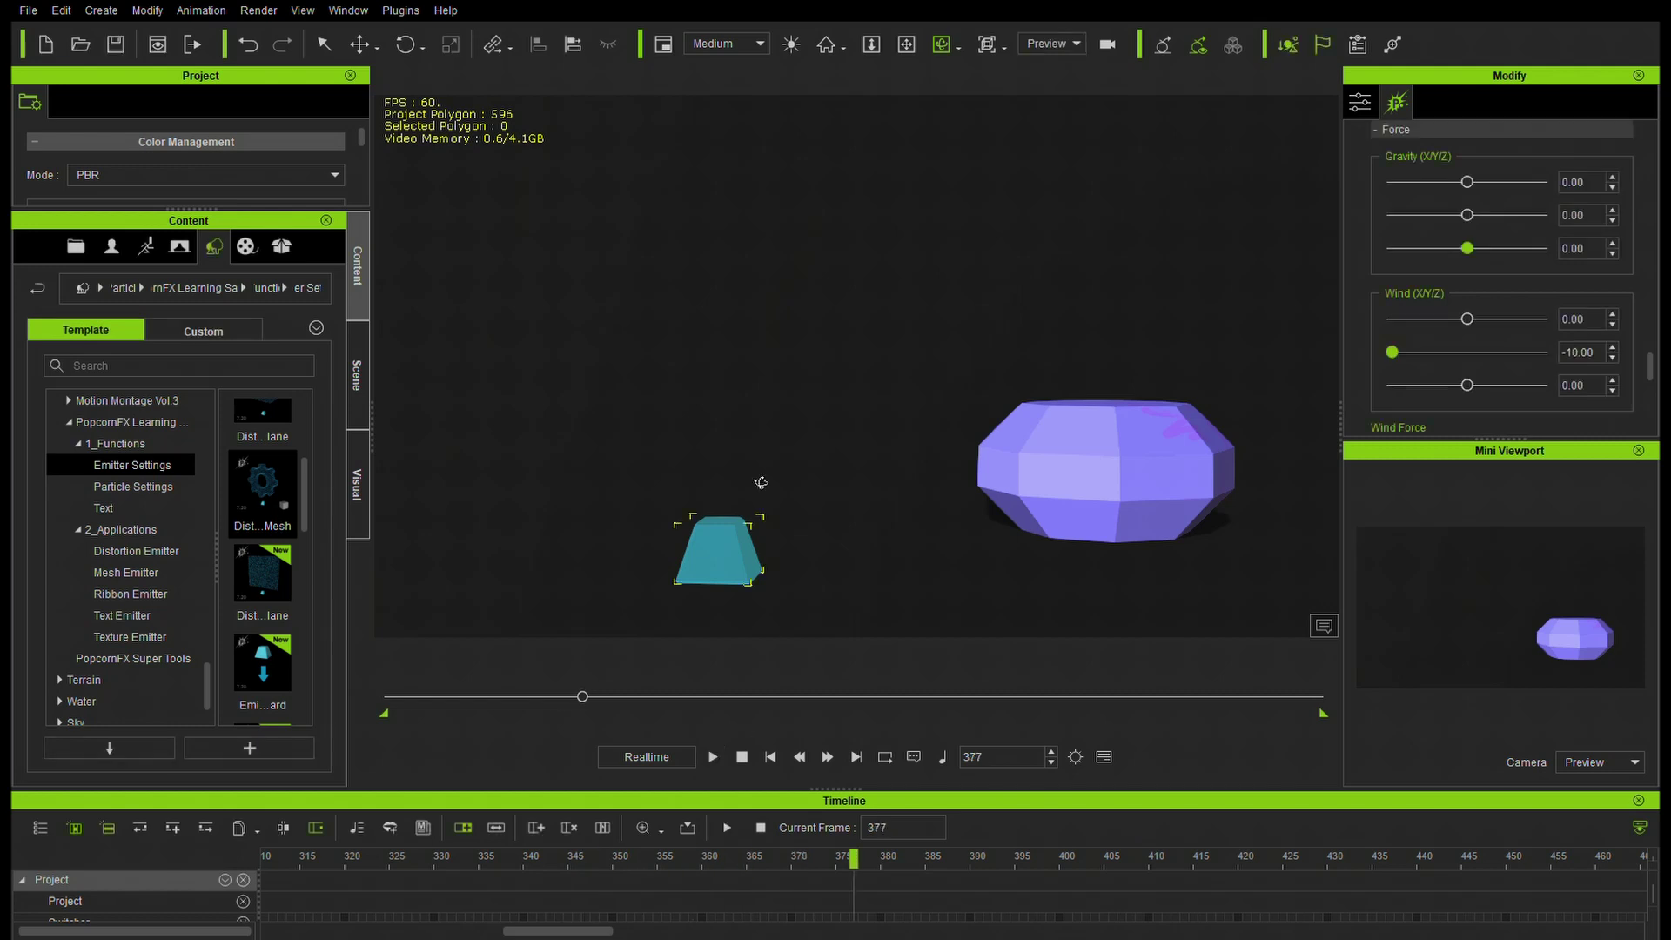
# From frame 1, ease the emitter's Y Wind to -6.59 and play the simulation.
pyautogui.moveTo(583, 698); pyautogui.dragTo(139, 698)
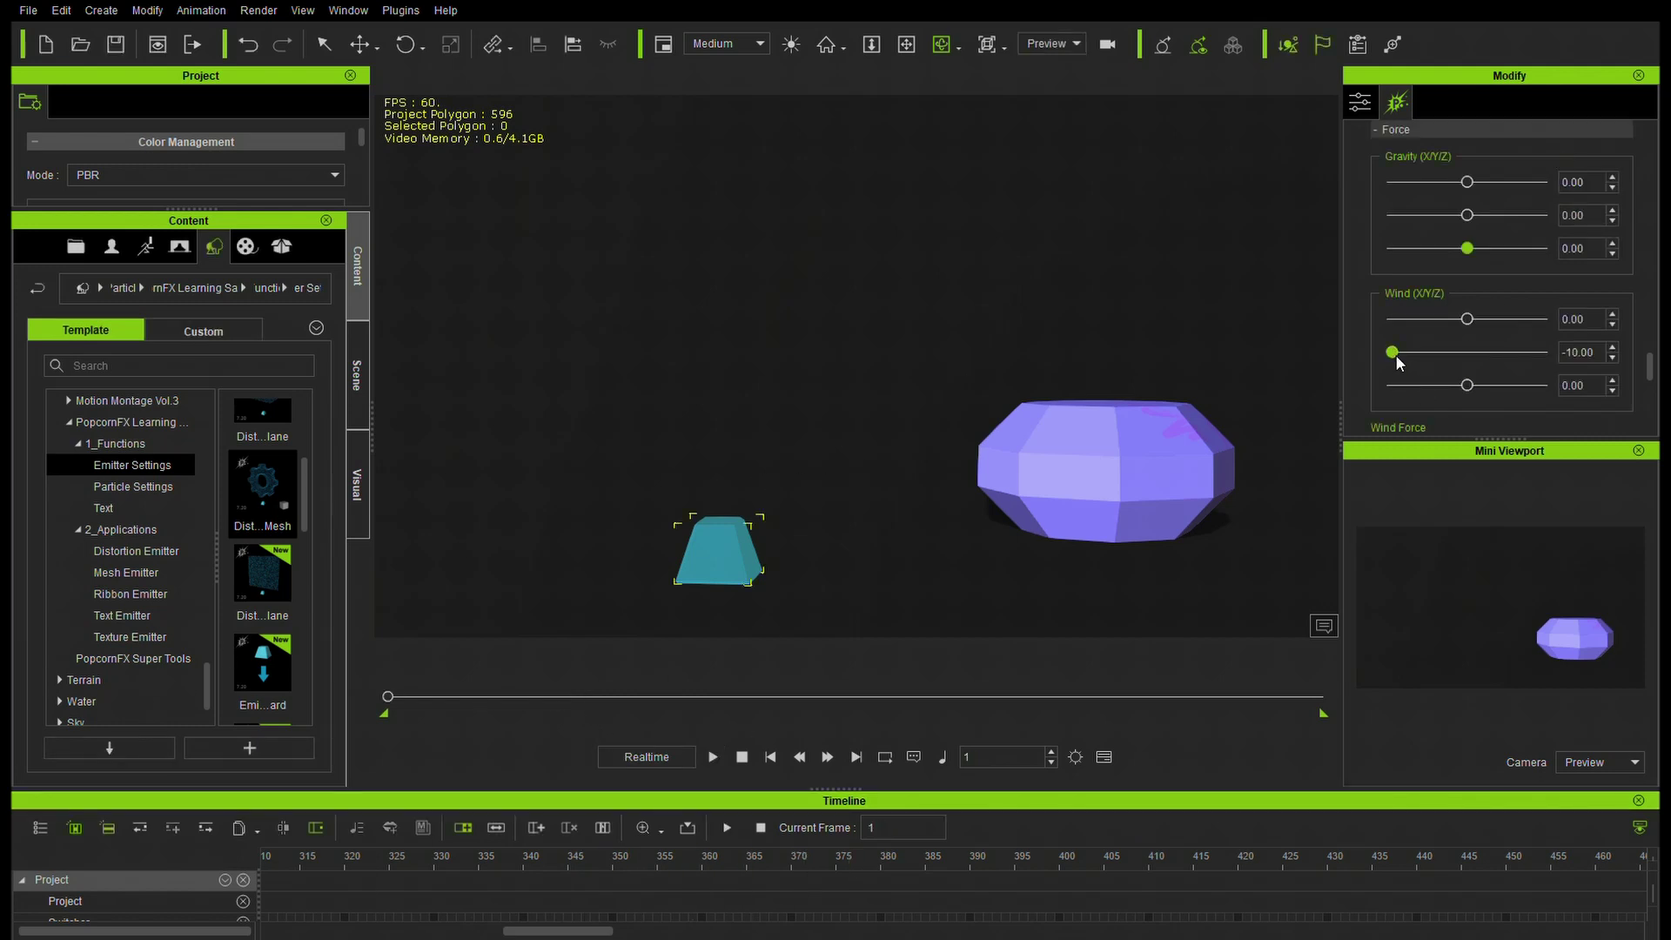
pyautogui.moveTo(1418, 356); pyautogui.dragTo(1423, 354)
pyautogui.scroll(-3, 1538, 313)
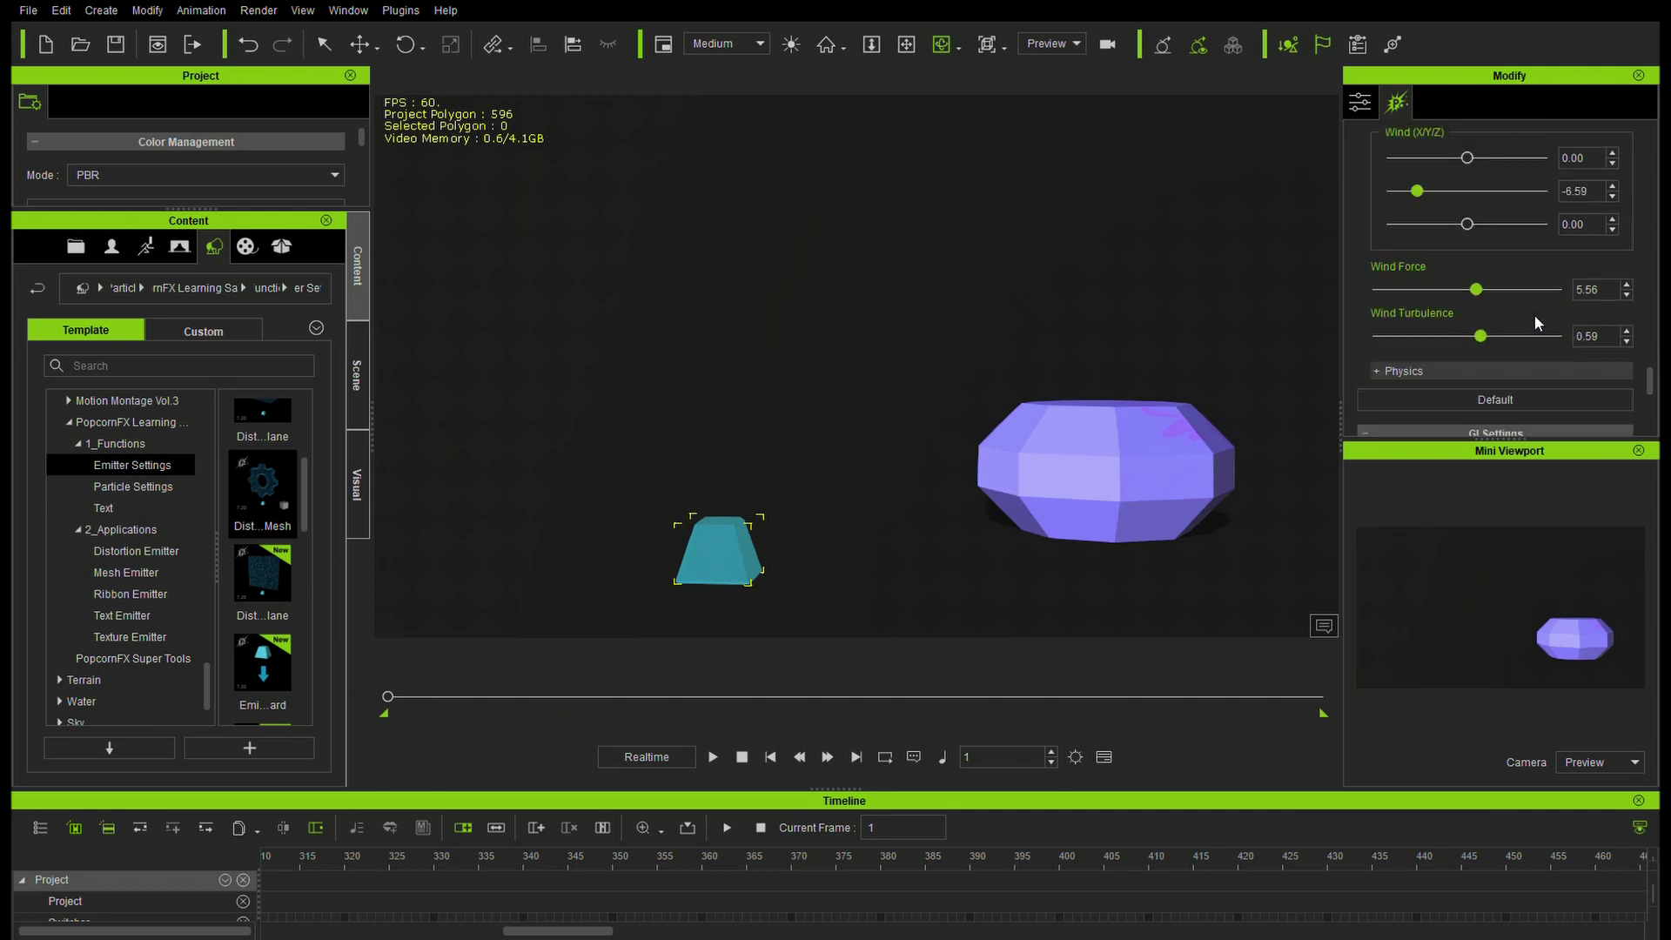
pyautogui.scroll(3, 1439, 291)
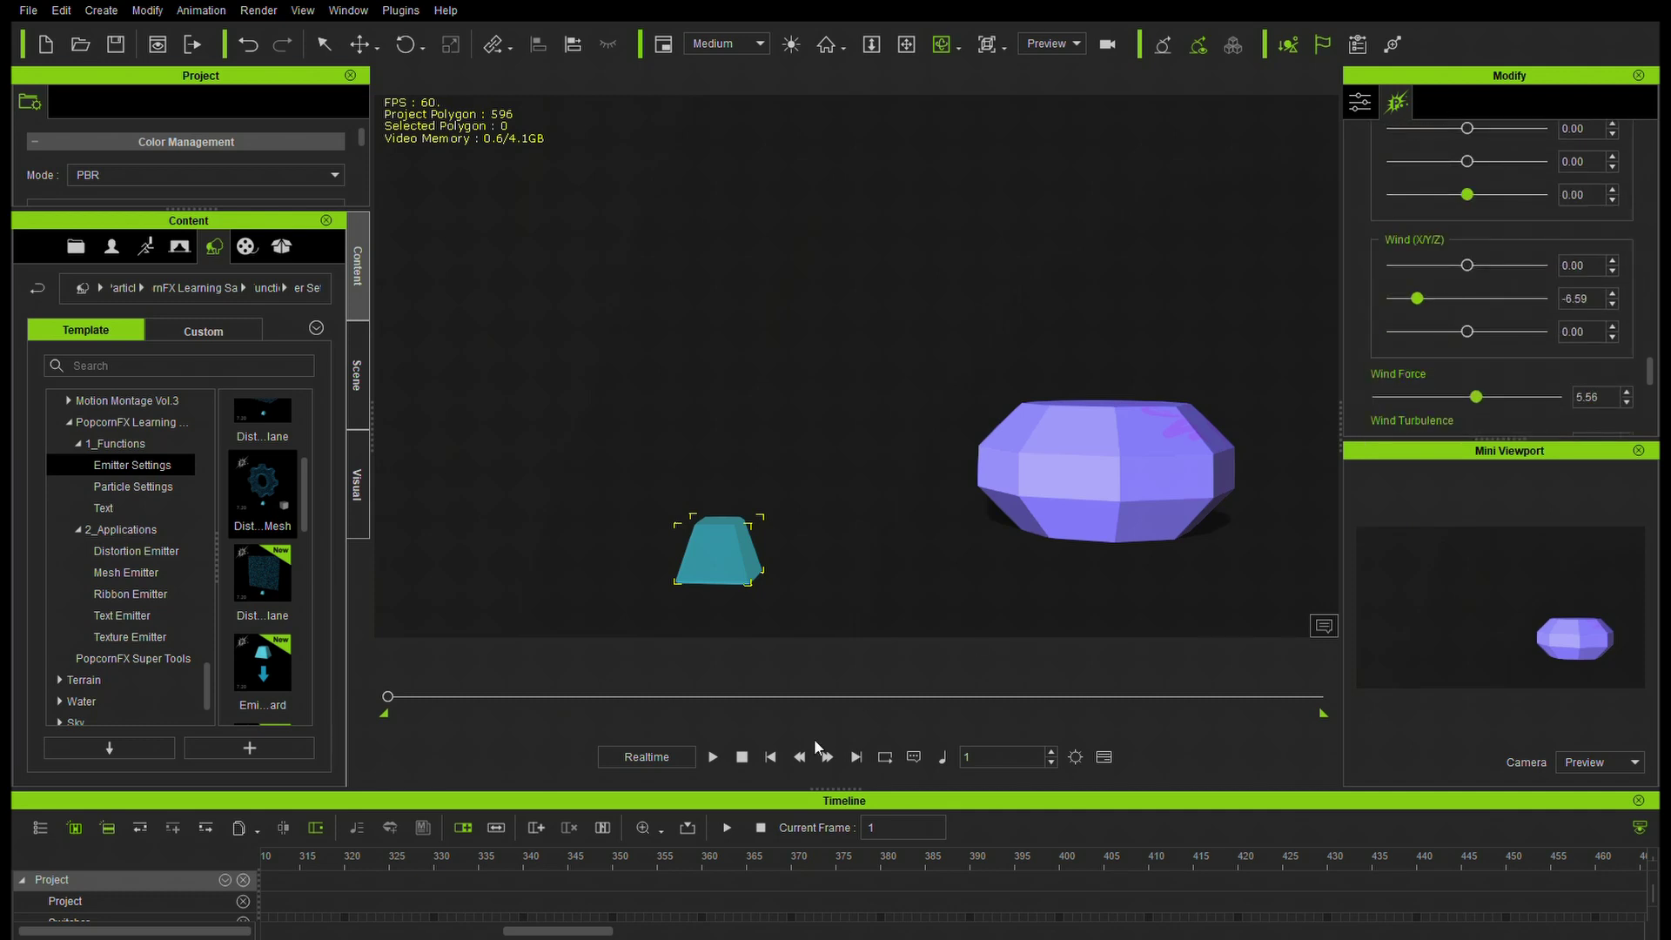
pyautogui.click(713, 757)
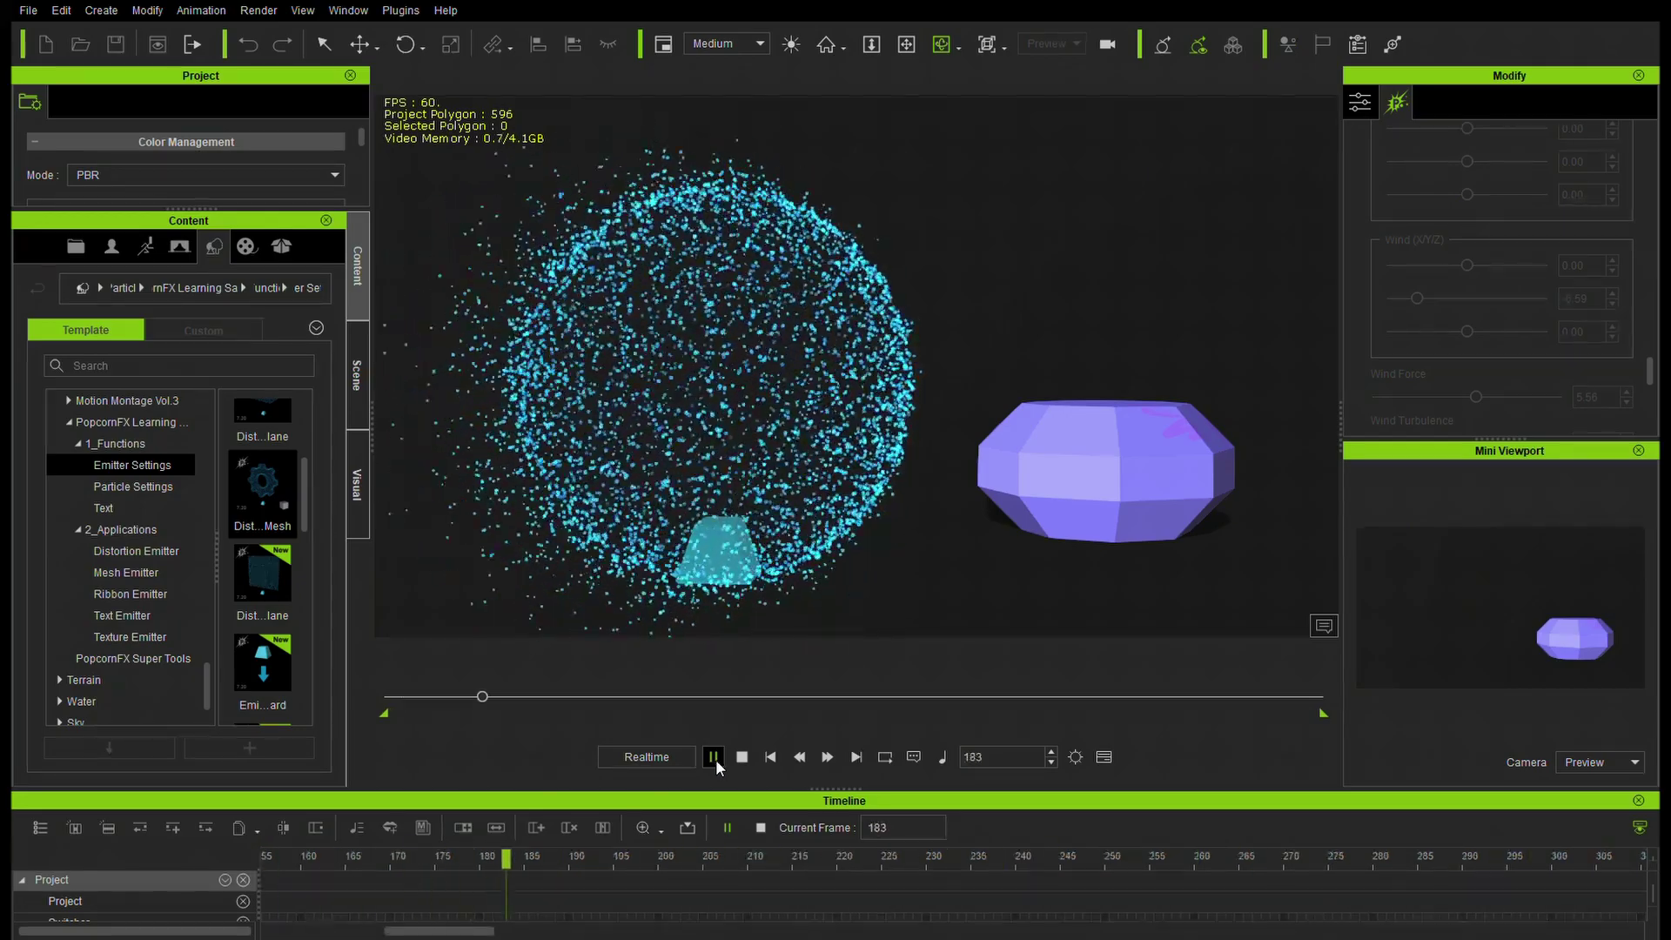
pyautogui.click(713, 757)
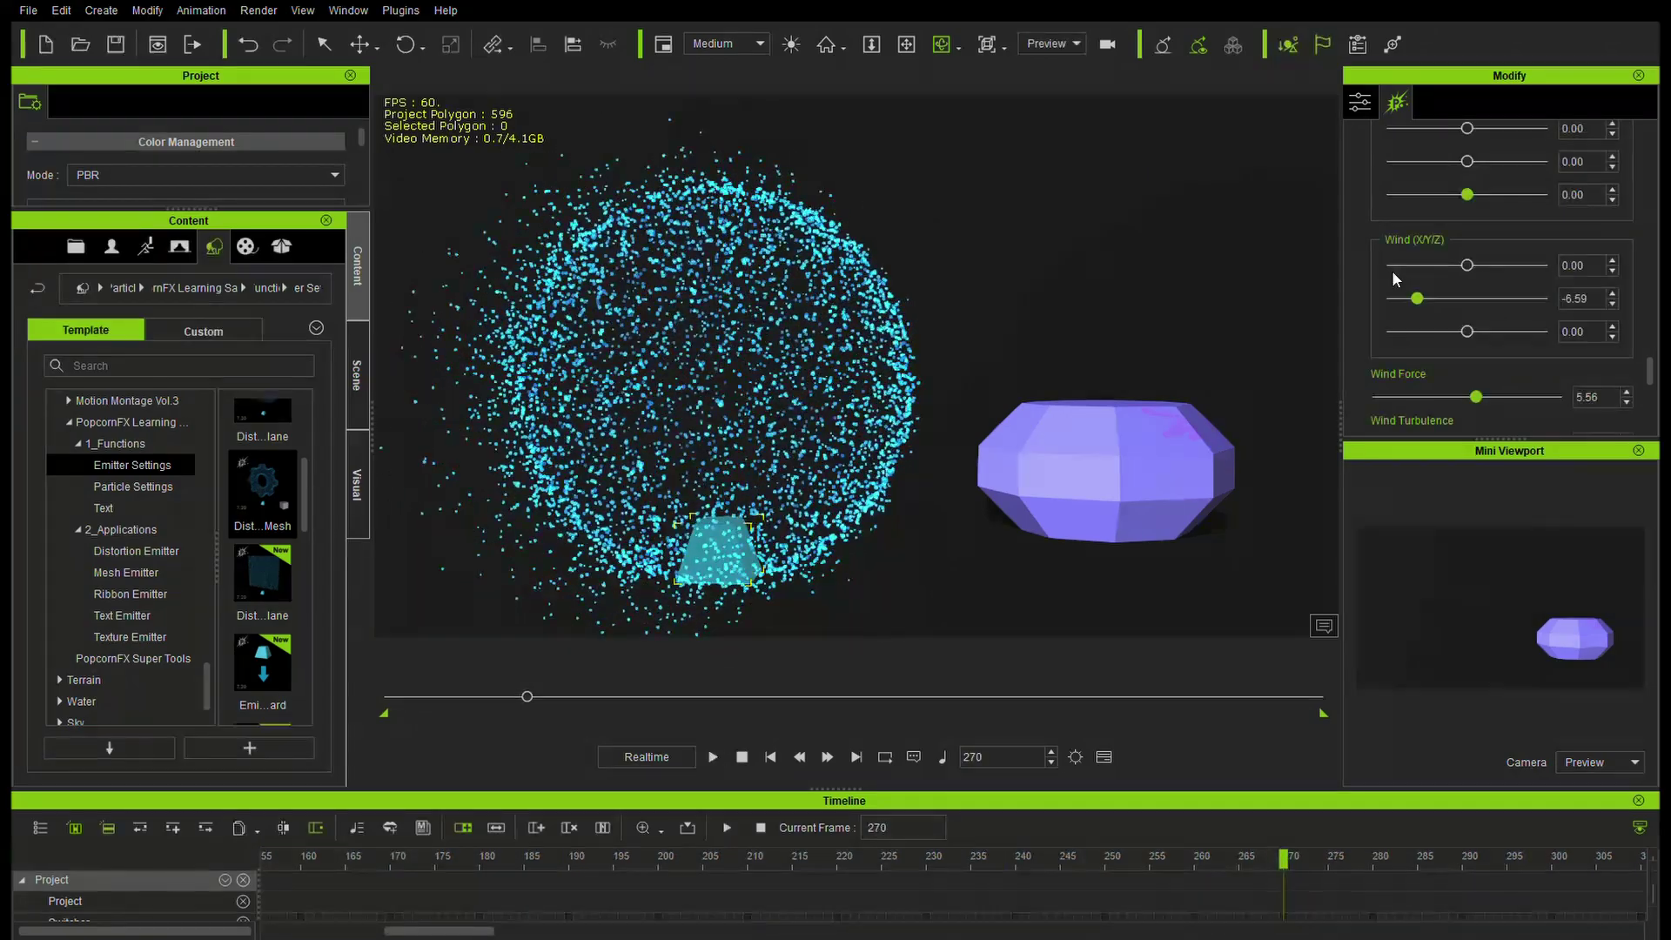
# Return to frame 1, set the emitter's Y Wind to 7.32, and play the simulation.
pyautogui.moveTo(527, 696); pyautogui.dragTo(387, 696)
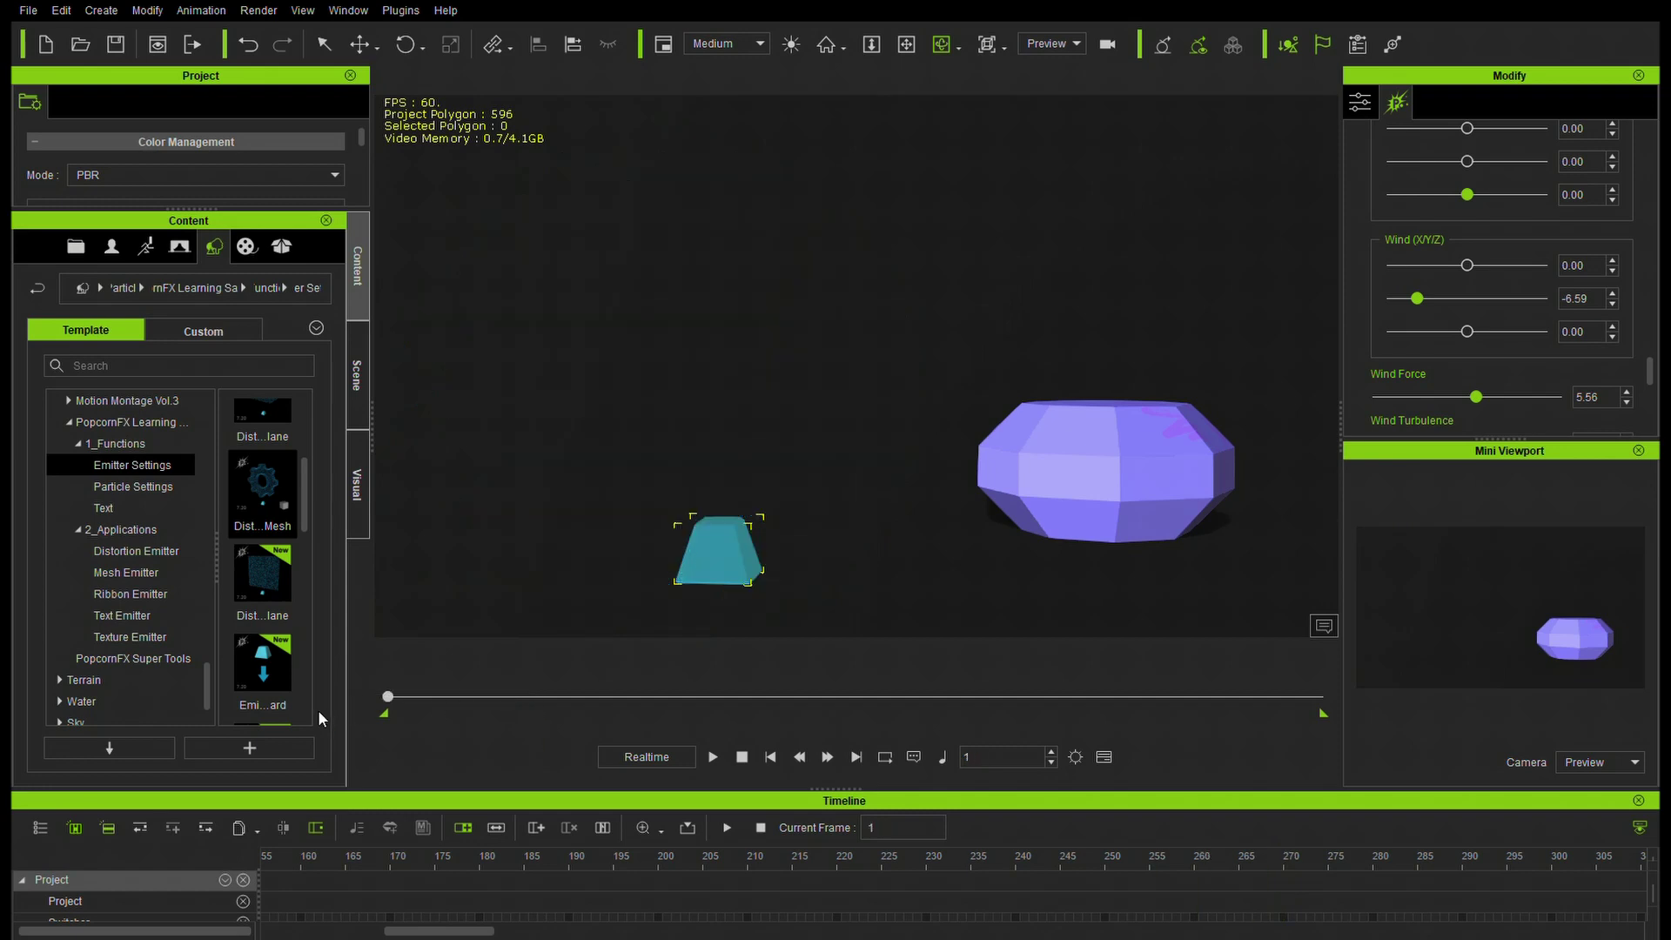
pyautogui.moveTo(1417, 299); pyautogui.dragTo(1521, 298)
pyautogui.click(714, 757)
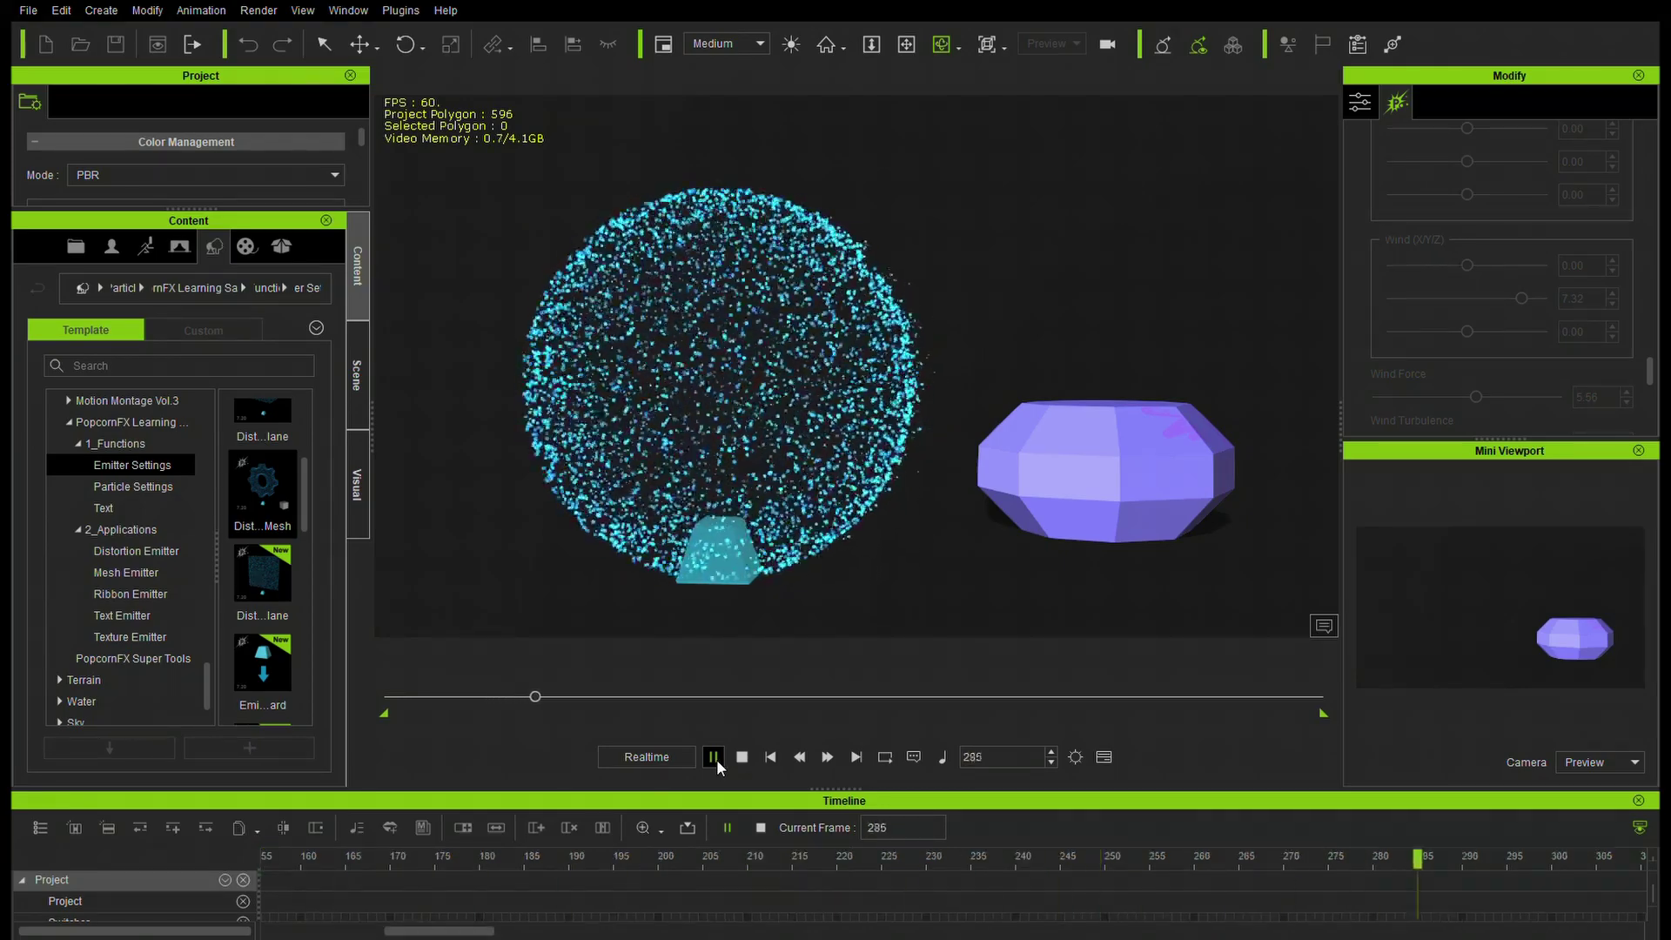
pyautogui.click(714, 757)
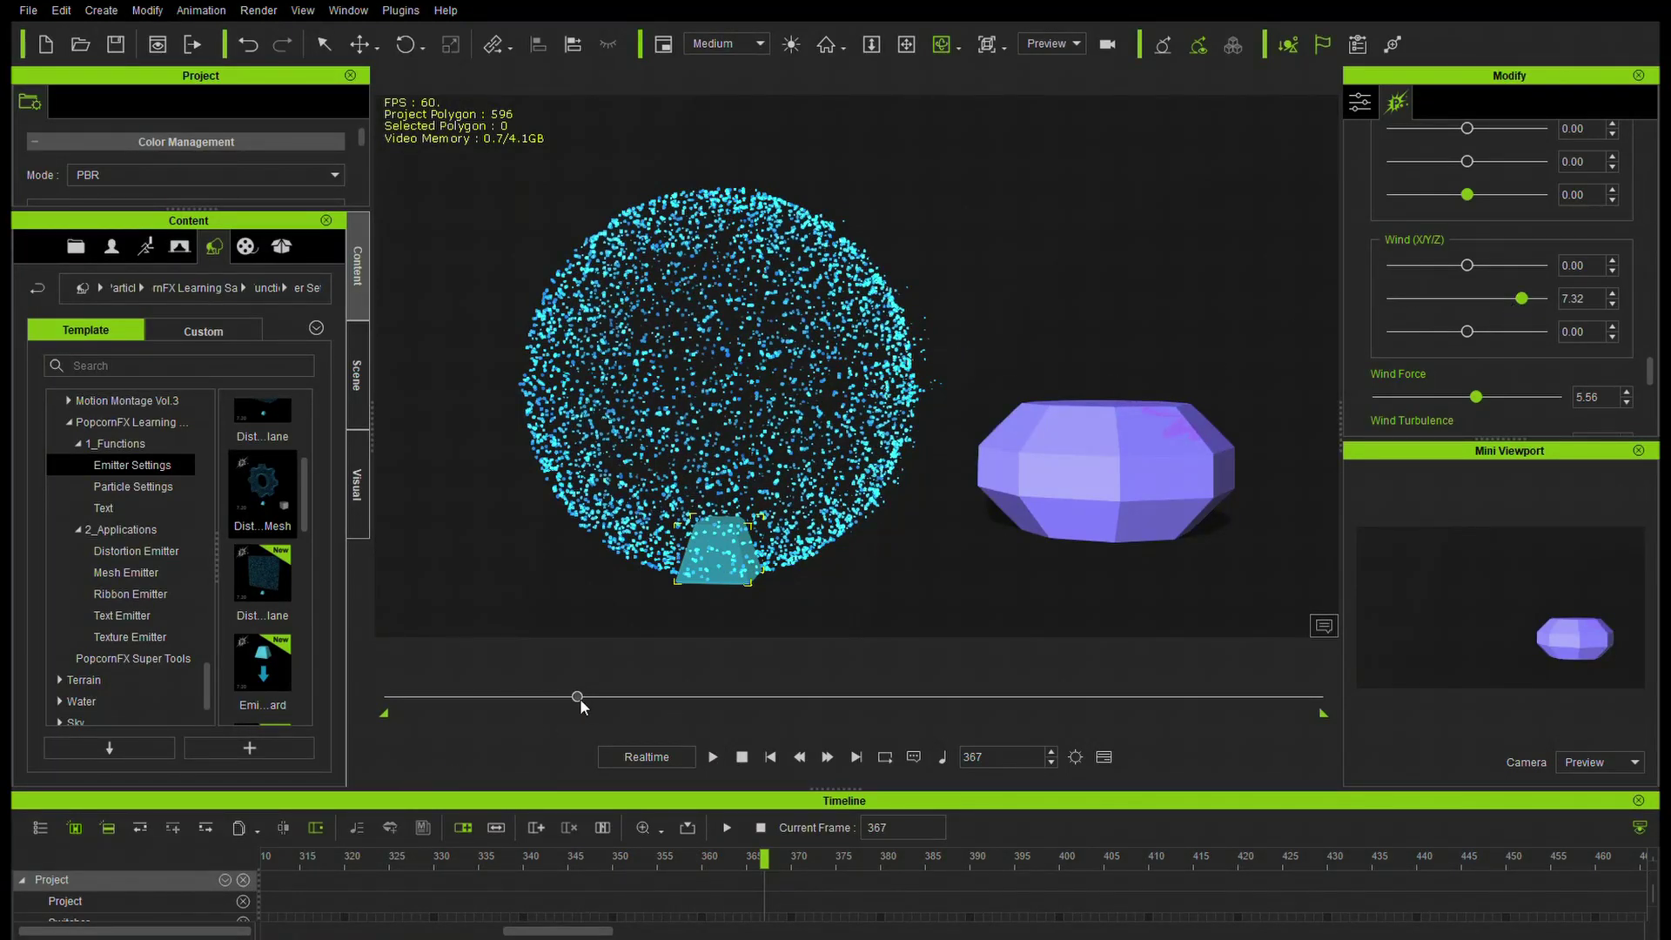
# Return to frame 1, set the emitter's X Wind to 6.95, and play the simulation.
pyautogui.moveTo(578, 697); pyautogui.dragTo(416, 697)
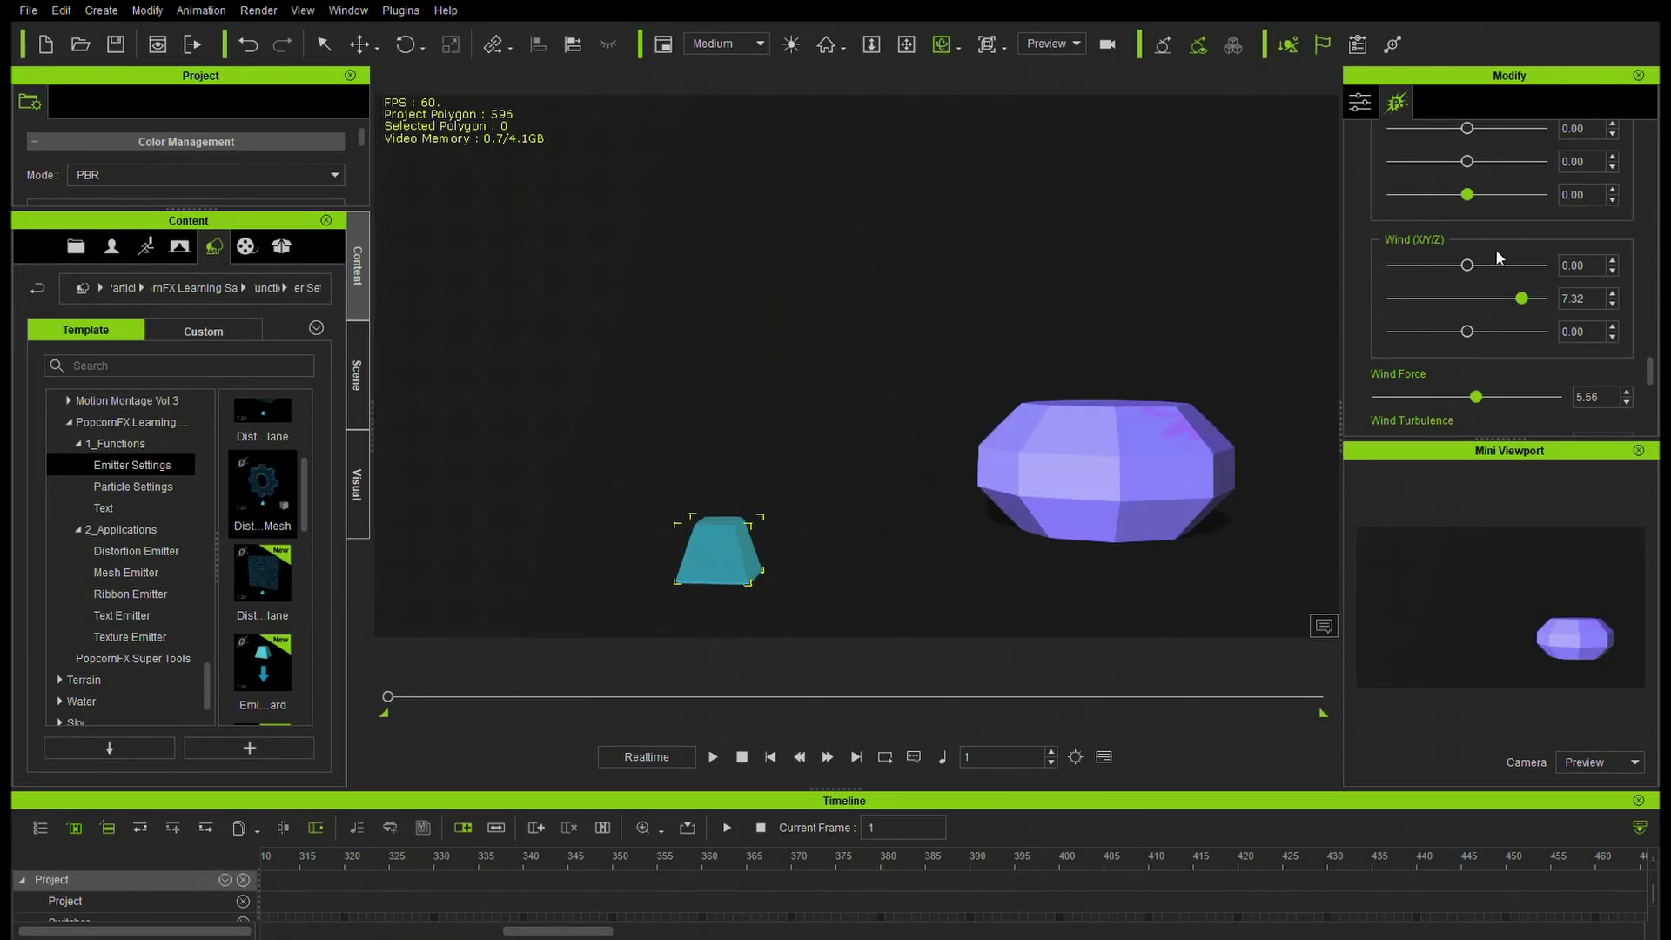
pyautogui.moveTo(1515, 270); pyautogui.dragTo(1519, 277)
pyautogui.click(708, 756)
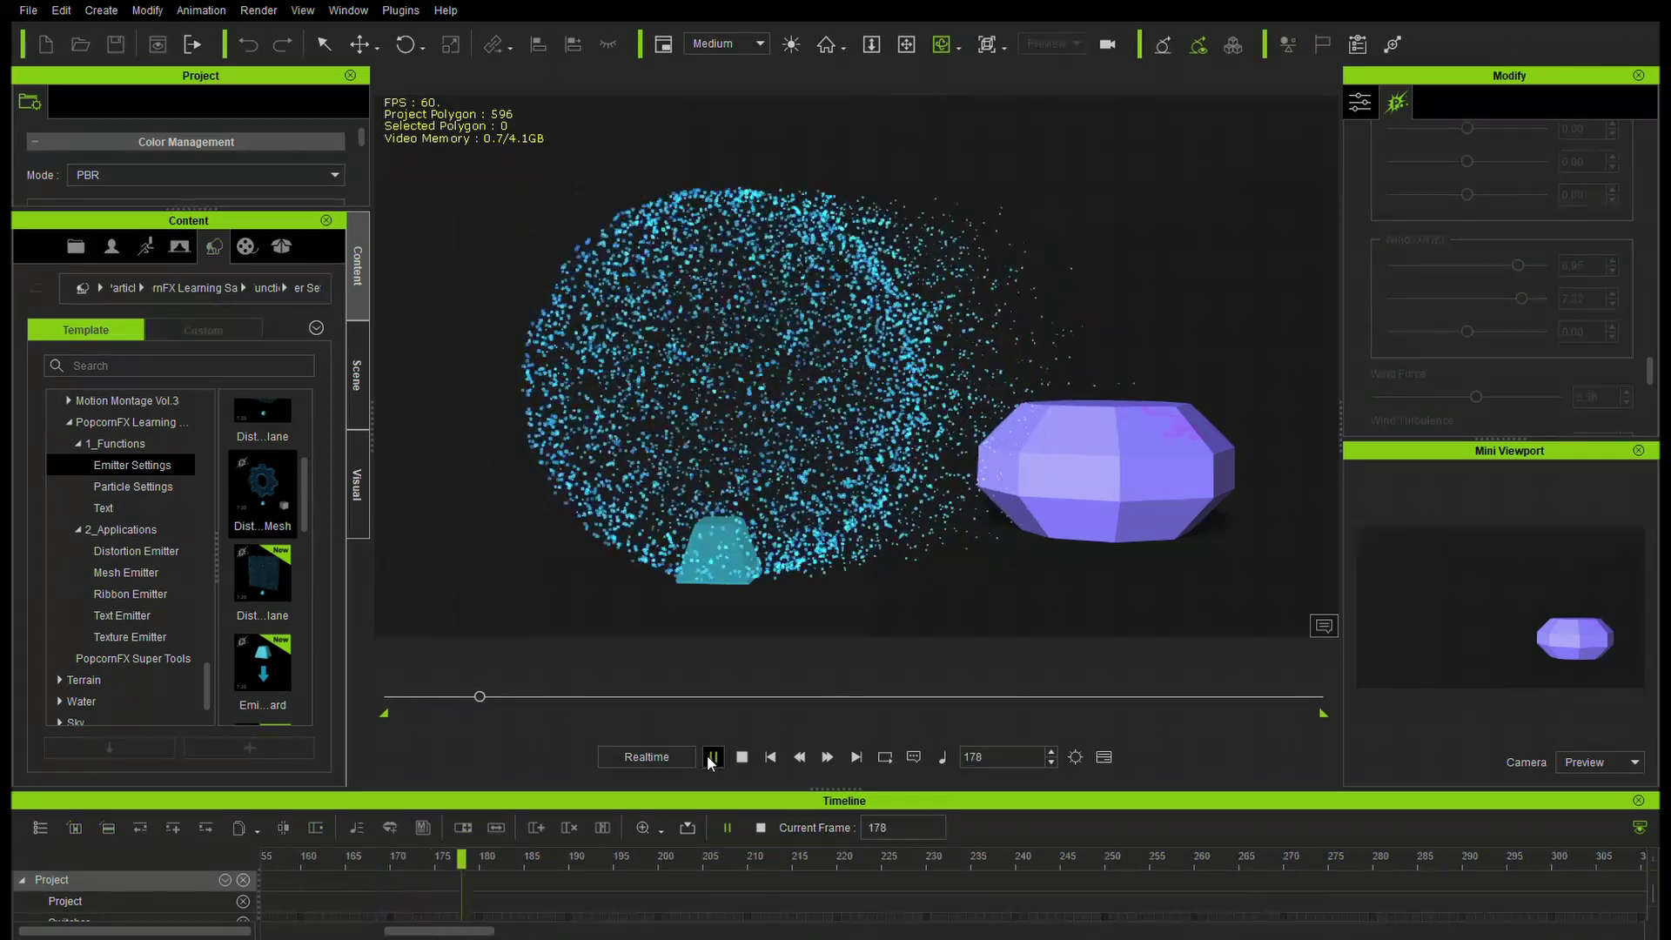
pyautogui.click(712, 756)
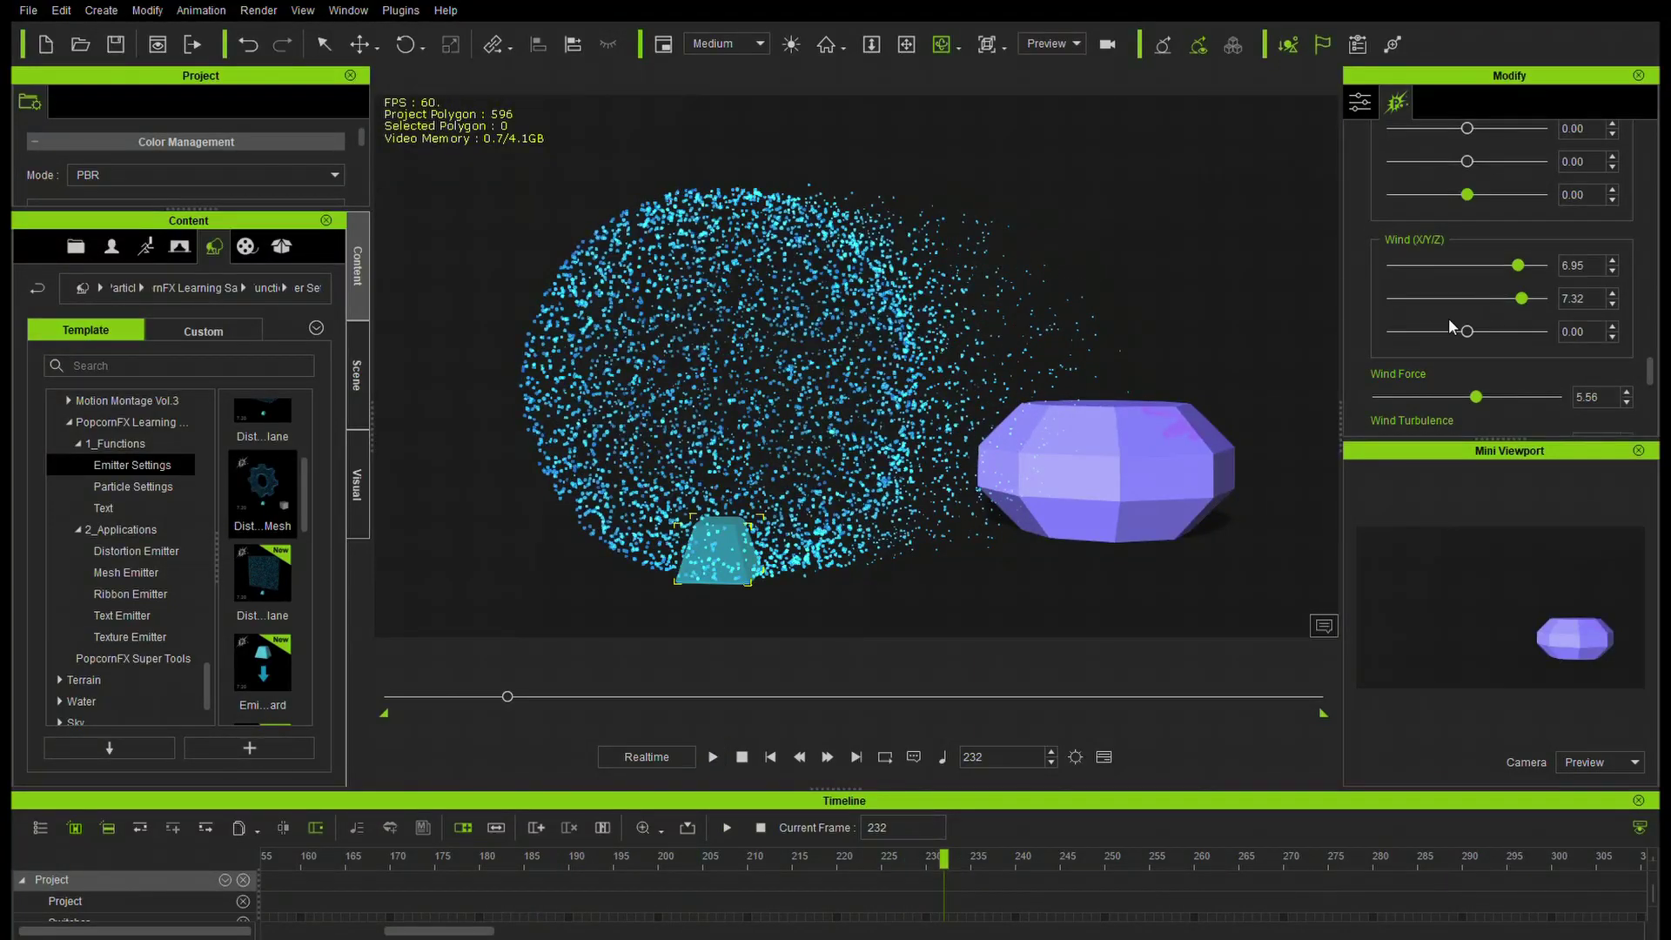
# From frame 1, reset the X Wind to 0.00, set the Z Wind to -7.80, and play the simulation.
pyautogui.moveTo(509, 697); pyautogui.dragTo(294, 693)
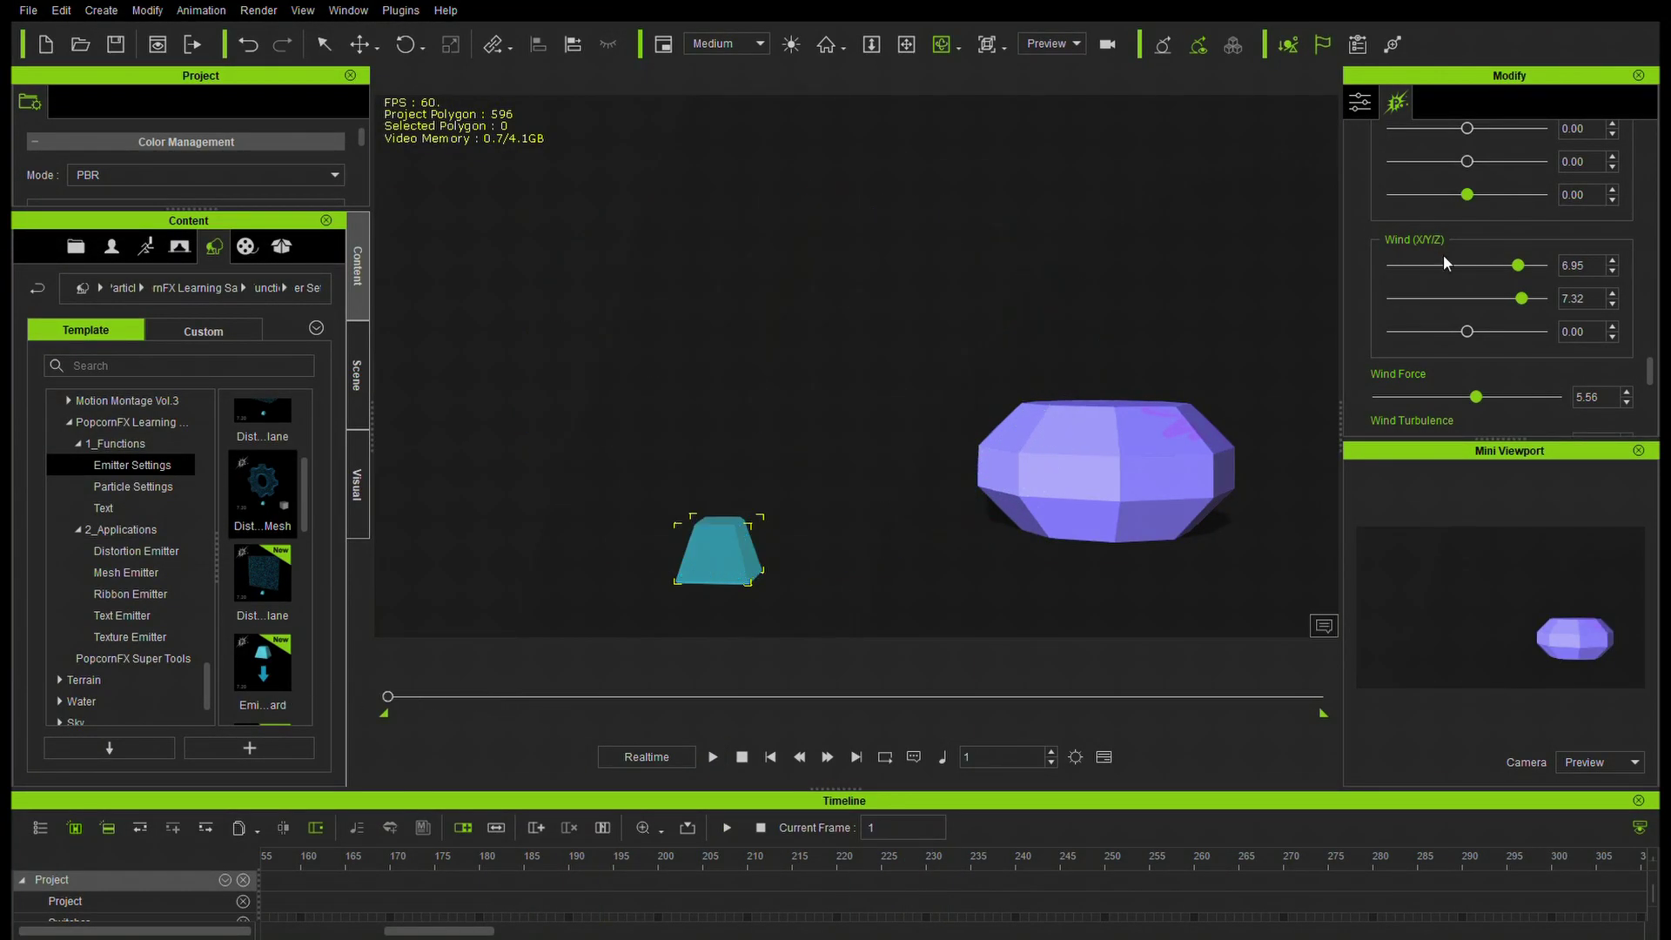
pyautogui.moveTo(1518, 264); pyautogui.dragTo(1467, 265)
pyautogui.moveTo(1466, 332); pyautogui.dragTo(1410, 332)
pyautogui.click(713, 756)
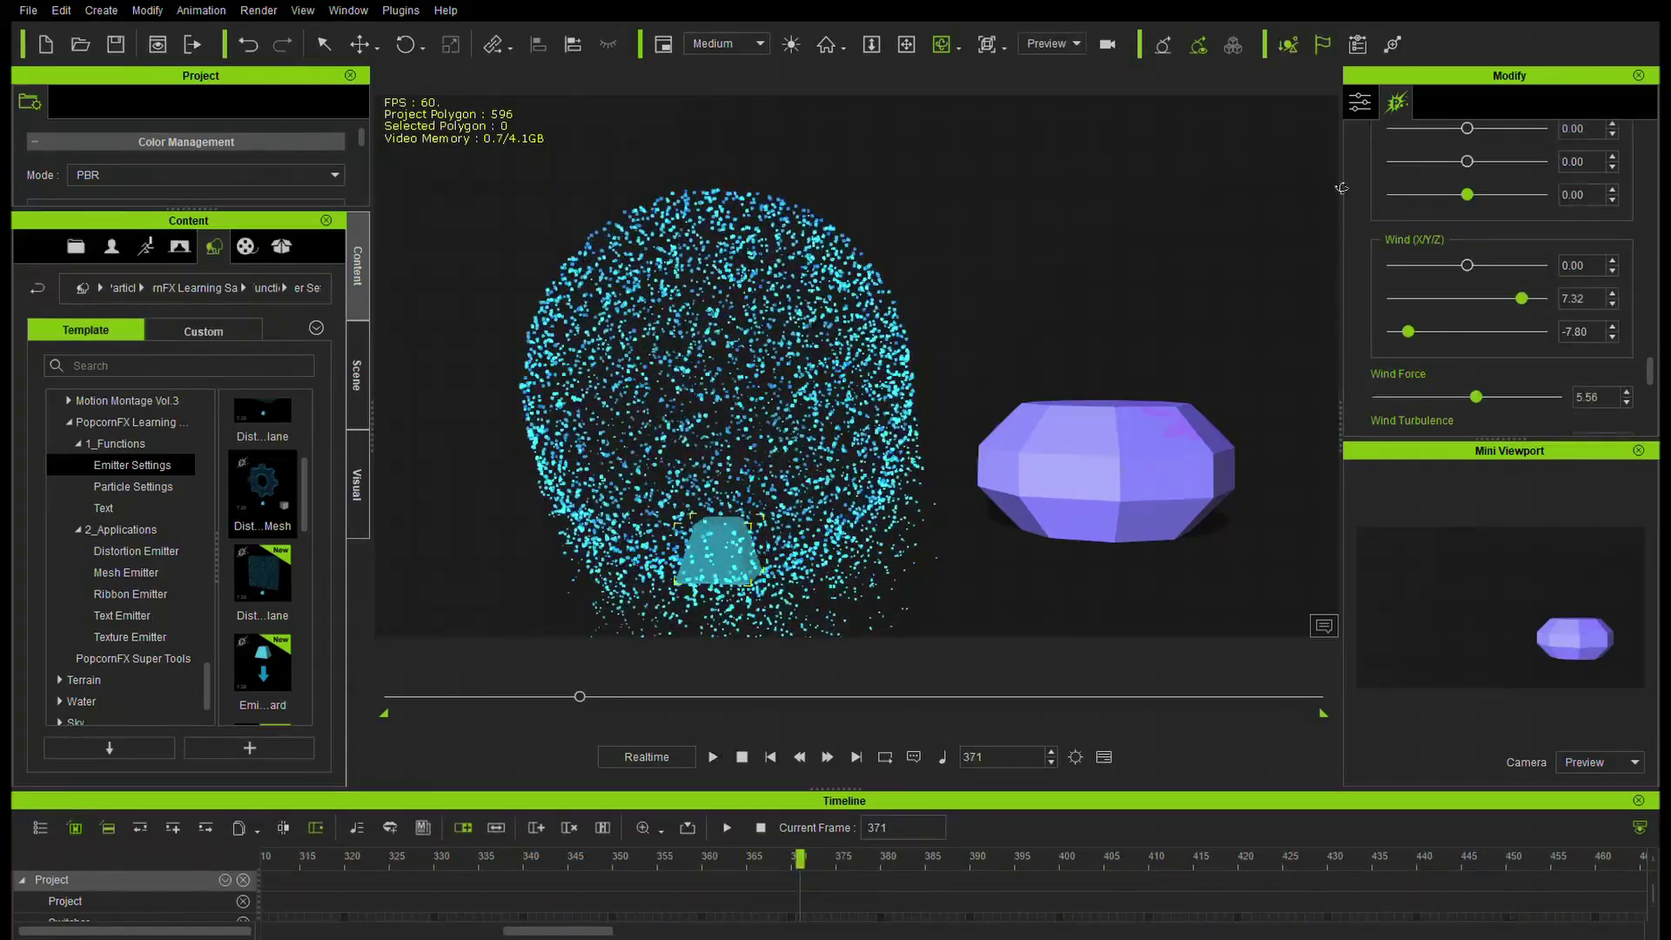
# Return to frame 1, set the emitter's Z Wind to 7.93, and play the simulation.
pyautogui.moveTo(580, 695); pyautogui.dragTo(331, 739)
pyautogui.moveTo(1405, 332); pyautogui.dragTo(1525, 333)
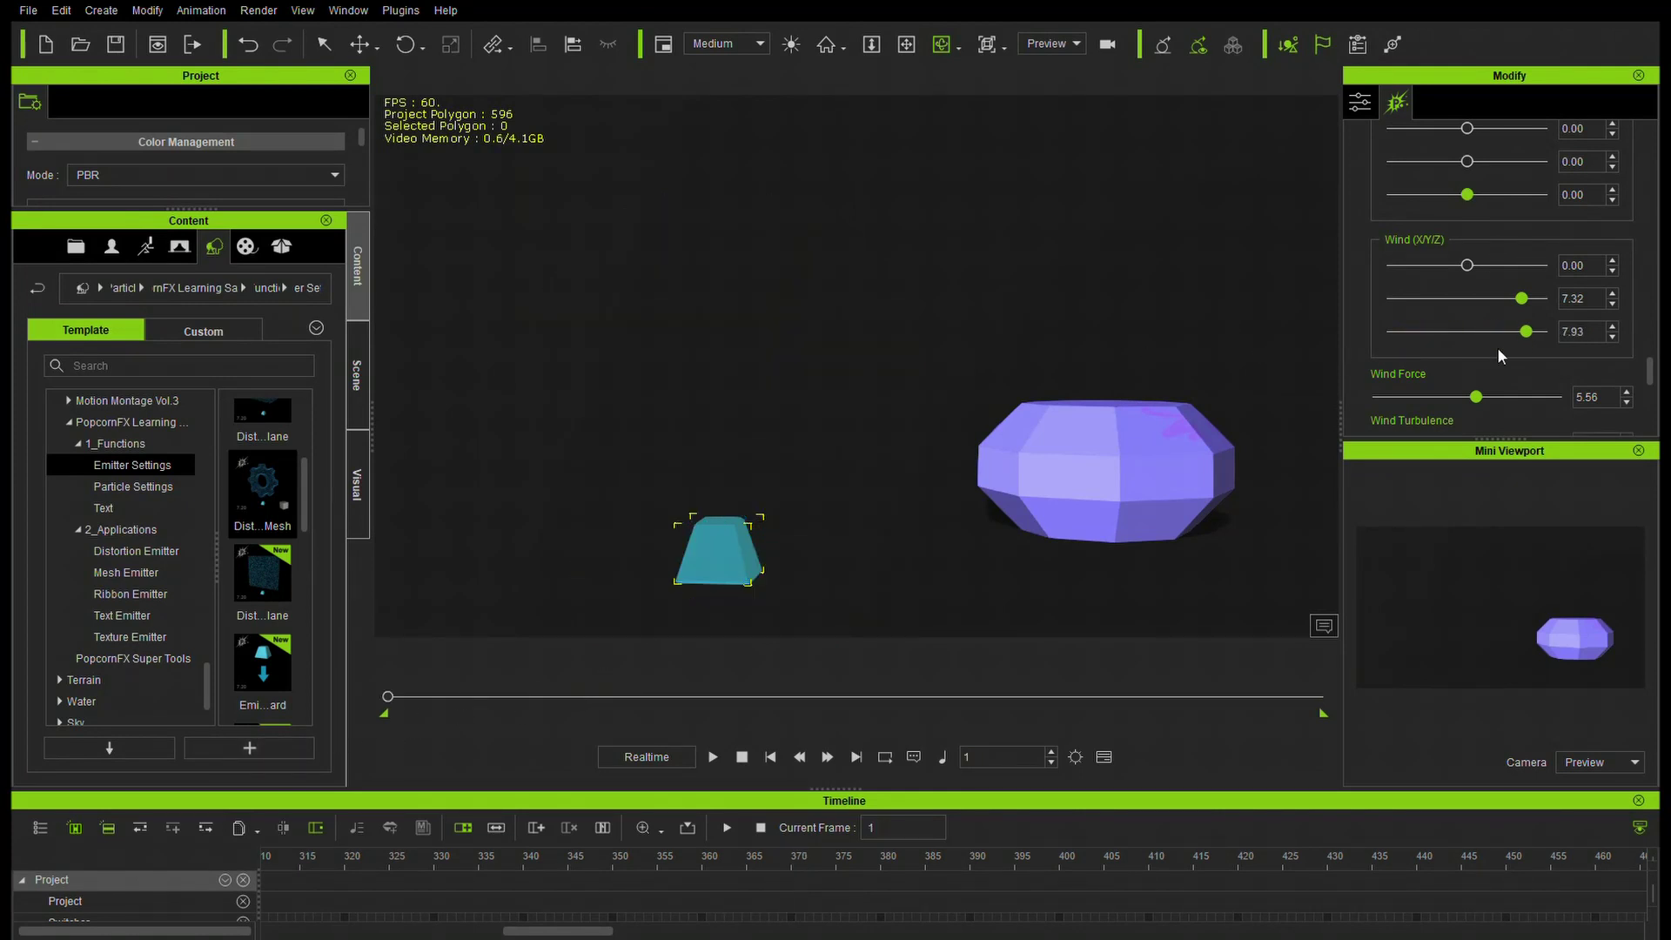
pyautogui.click(712, 757)
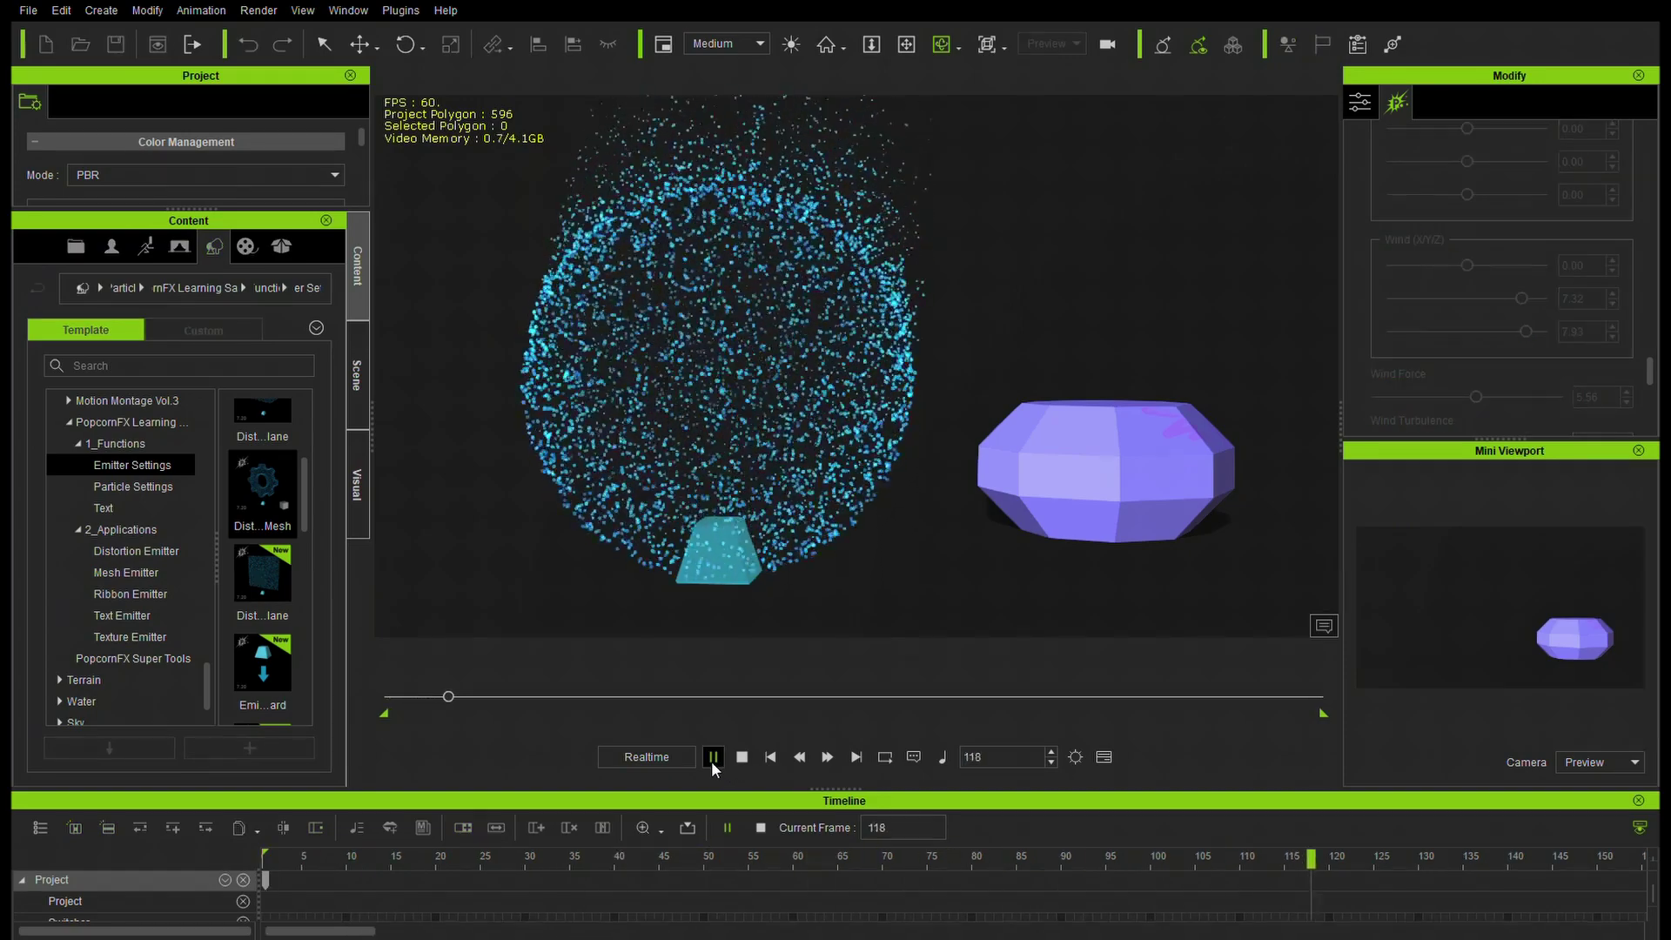
pyautogui.click(711, 757)
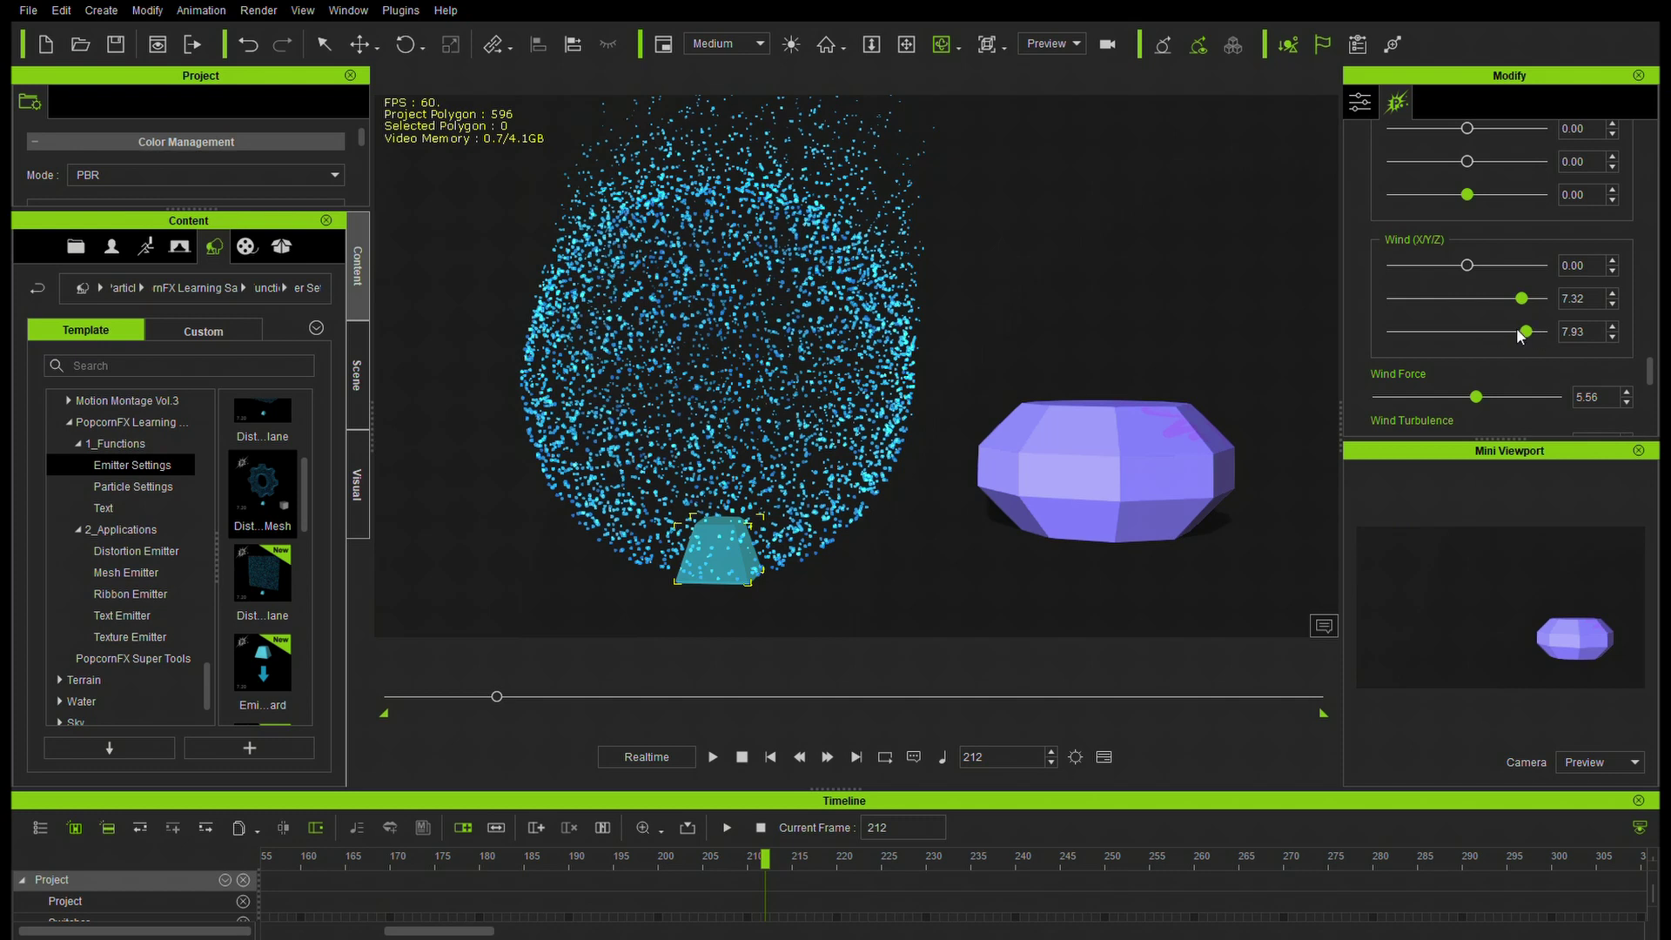
# Lower the emitter's Z Wind at the current frame.
pyautogui.moveTo(1518, 336); pyautogui.dragTo(1468, 345)
pyautogui.press('Return')
# Try to raise the particles' Life Min in Basic Attributes at the current frame, and undo the change.
pyautogui.scroll(5, 1650, 366)
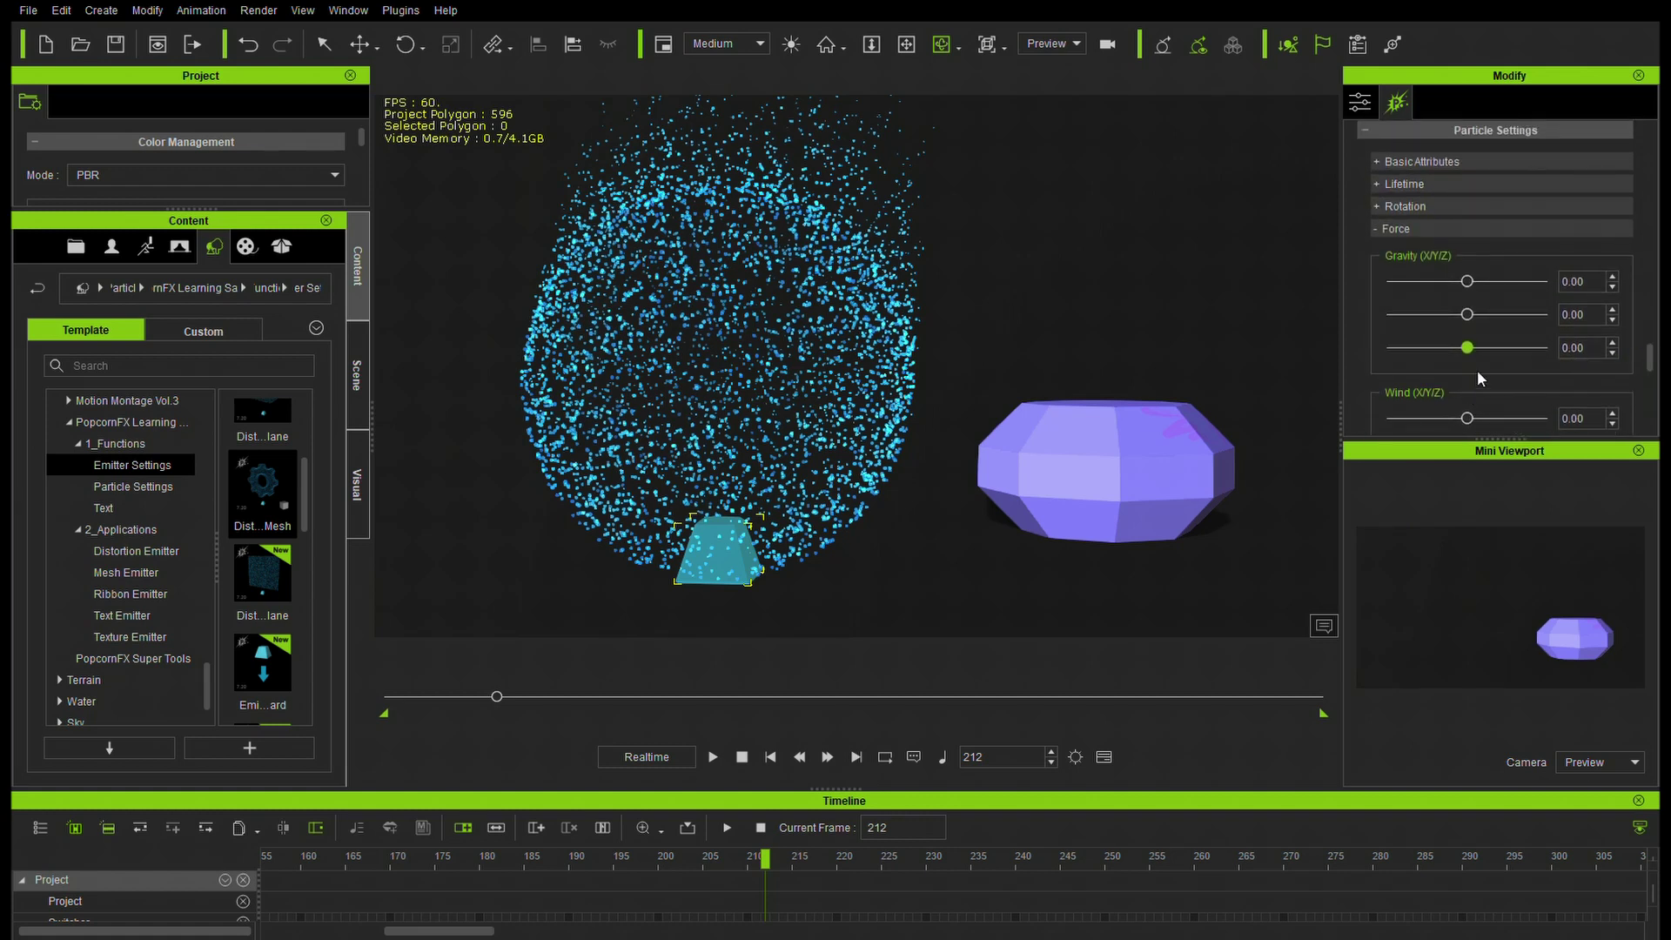
pyautogui.click(1380, 161)
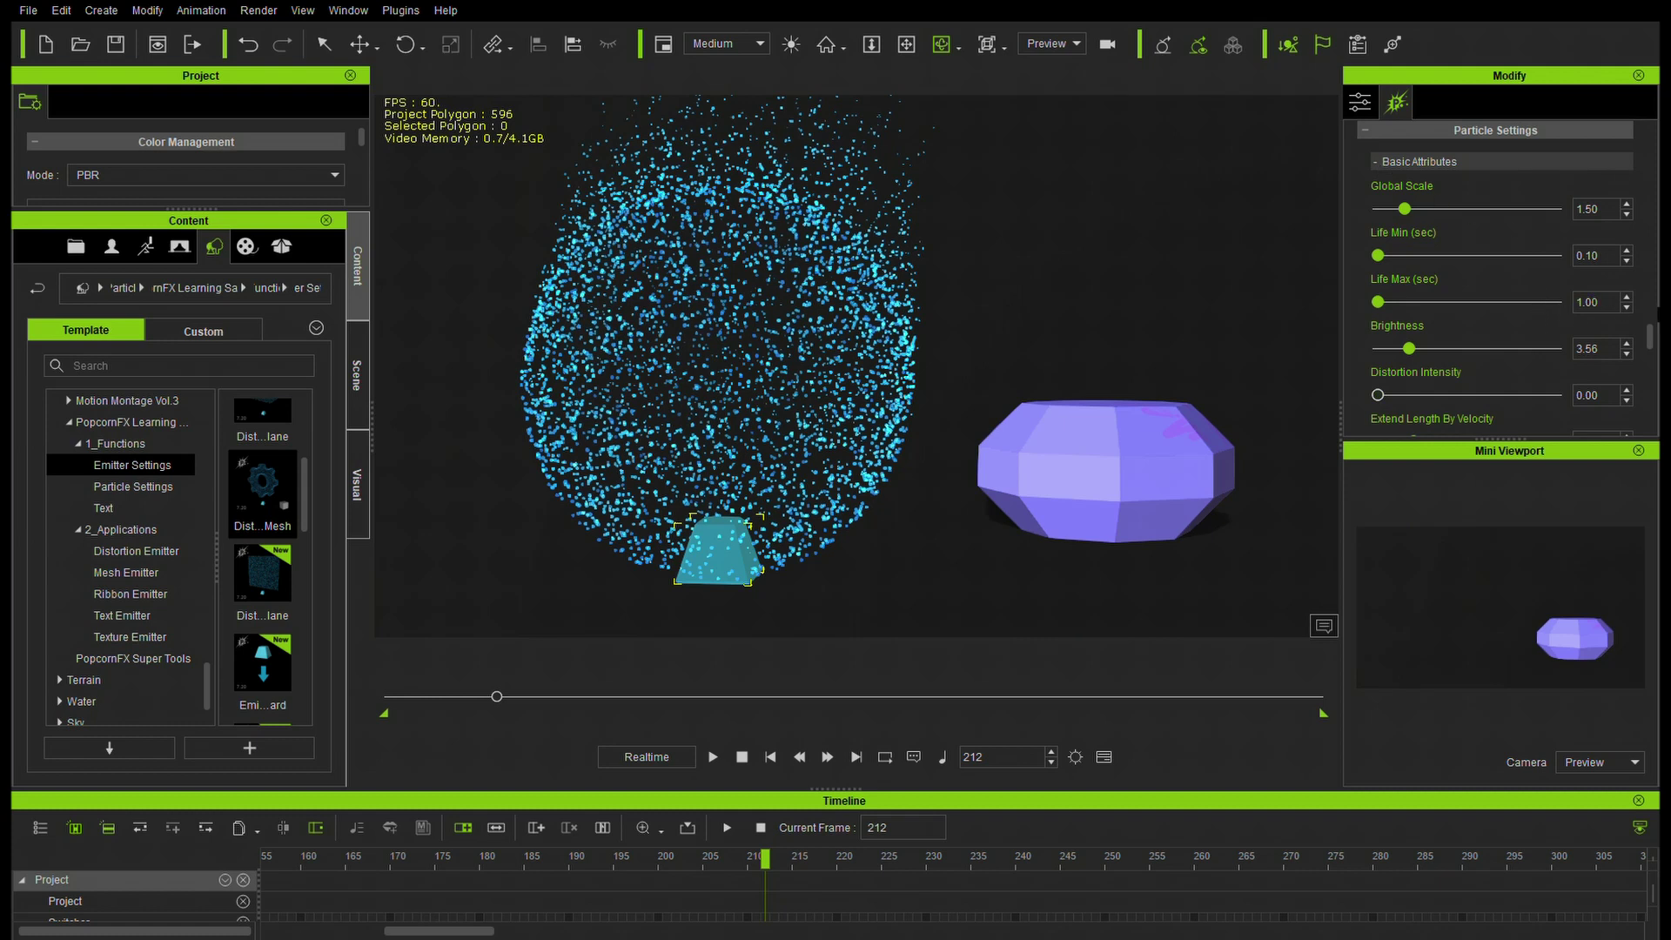
pyautogui.moveTo(1651, 337); pyautogui.dragTo(1651, 335)
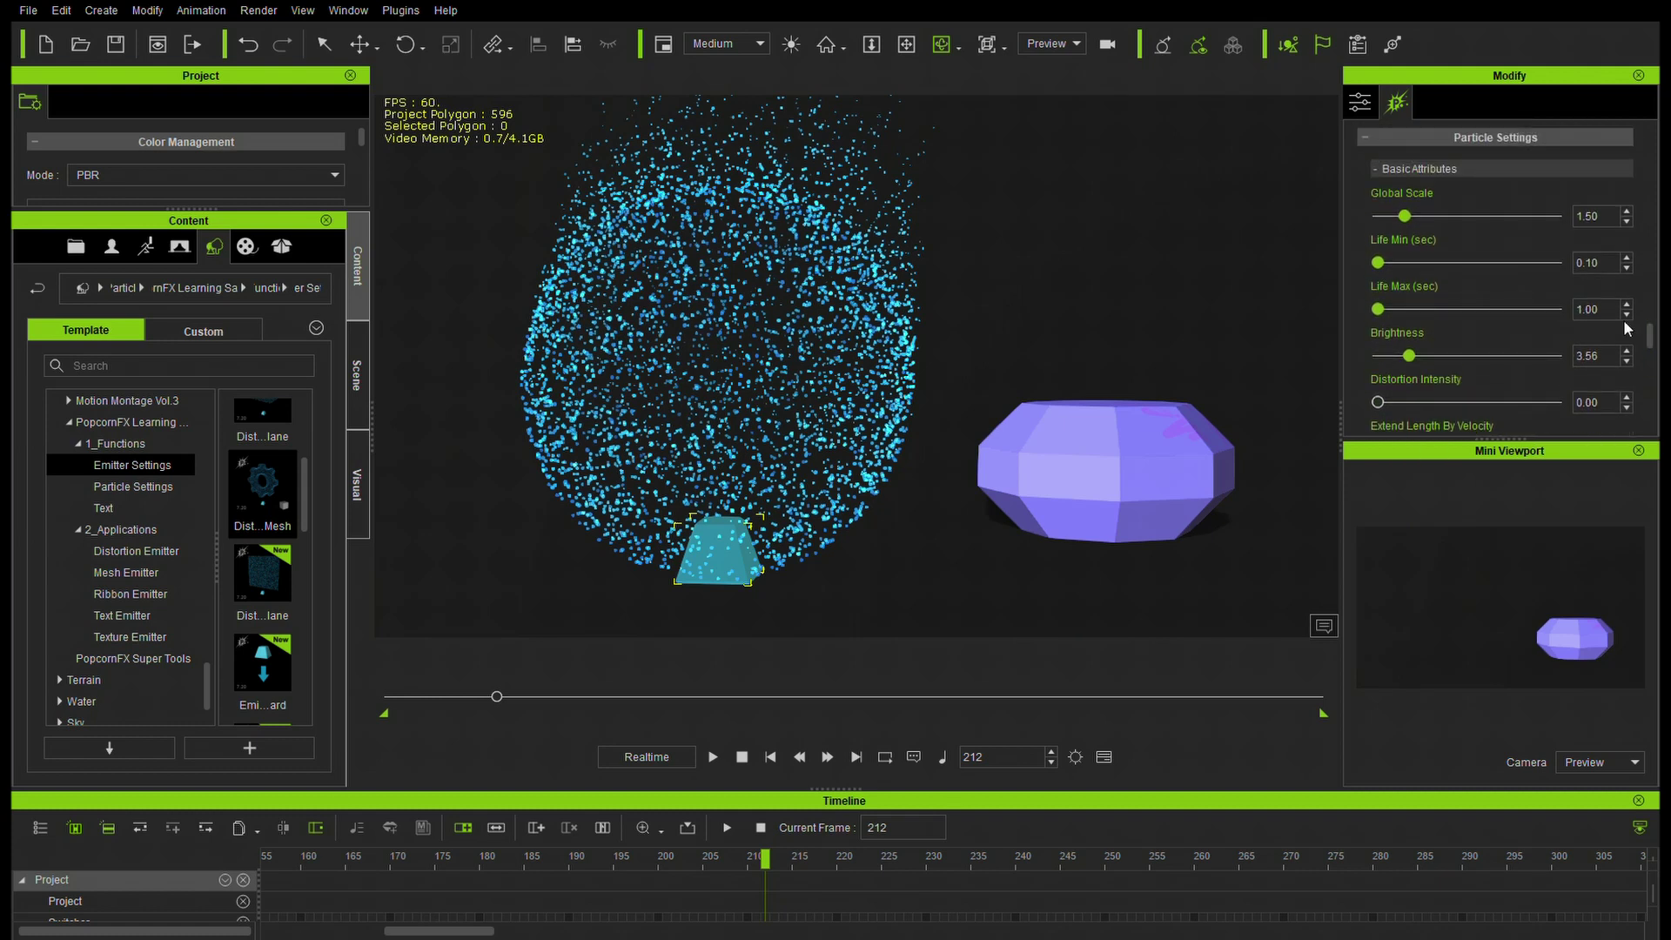
pyautogui.moveTo(1379, 264)
pyautogui.mouseDown()
pyautogui.moveTo(1394, 265)
pyautogui.moveTo(1380, 266)
pyautogui.mouseUp()
pyautogui.hotkey('ctrl', 'z')
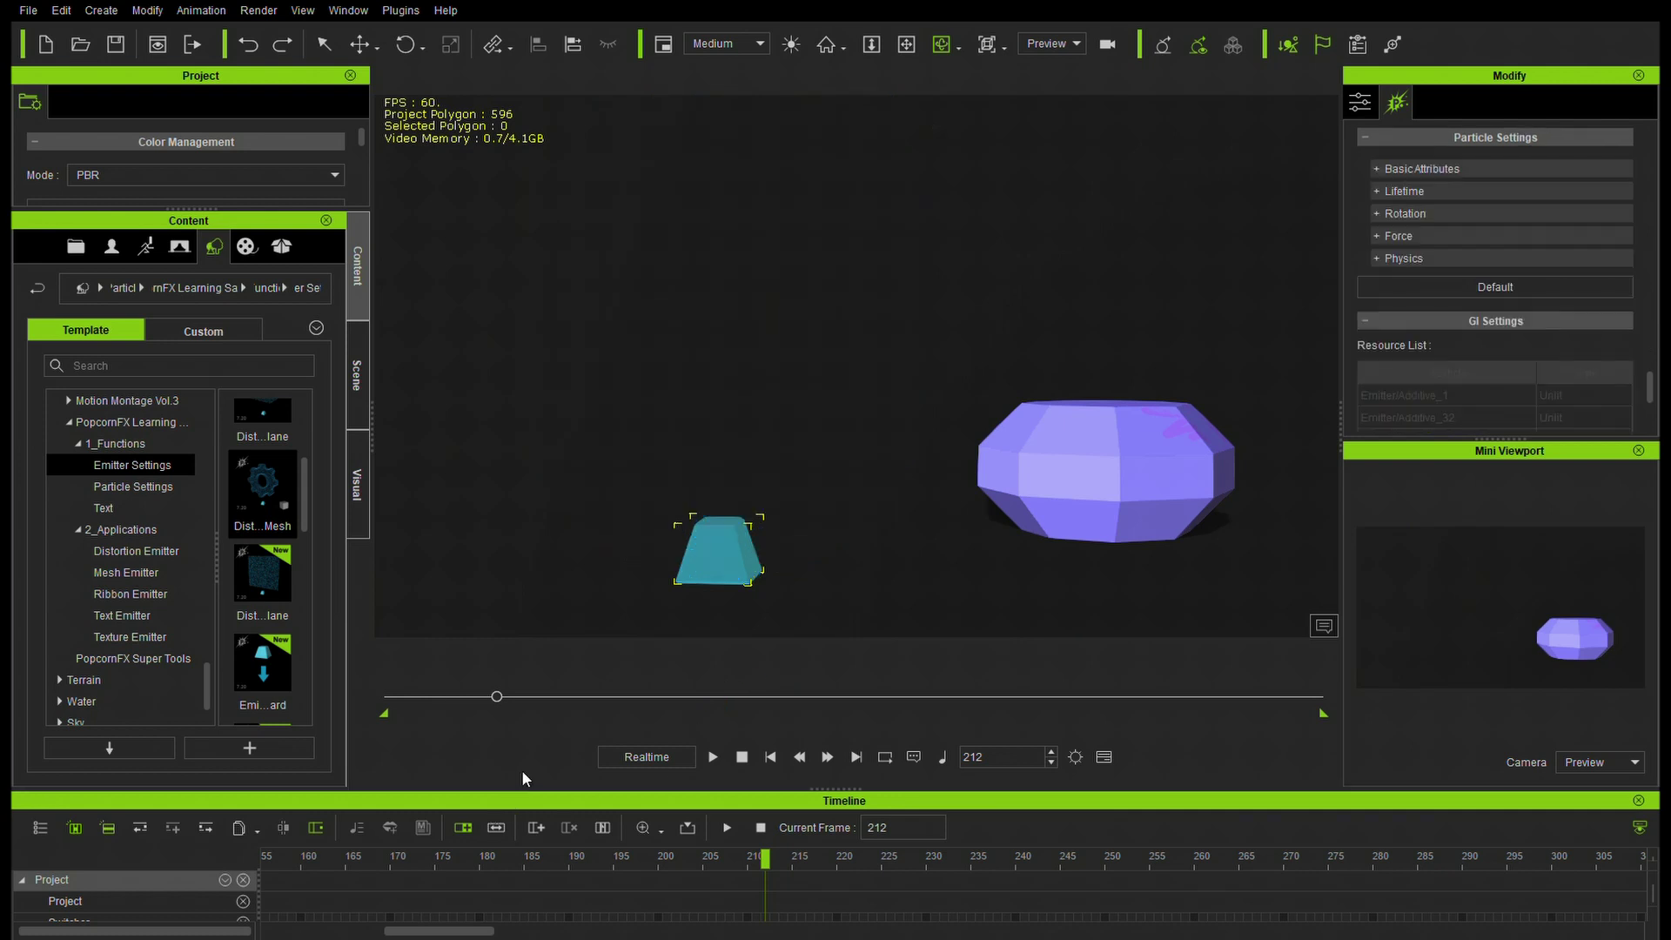
# From frame 1, set the particles' Life Min to 10.00 seconds in Basic Attributes and play the simulation.
pyautogui.moveTo(496, 699); pyautogui.dragTo(387, 697)
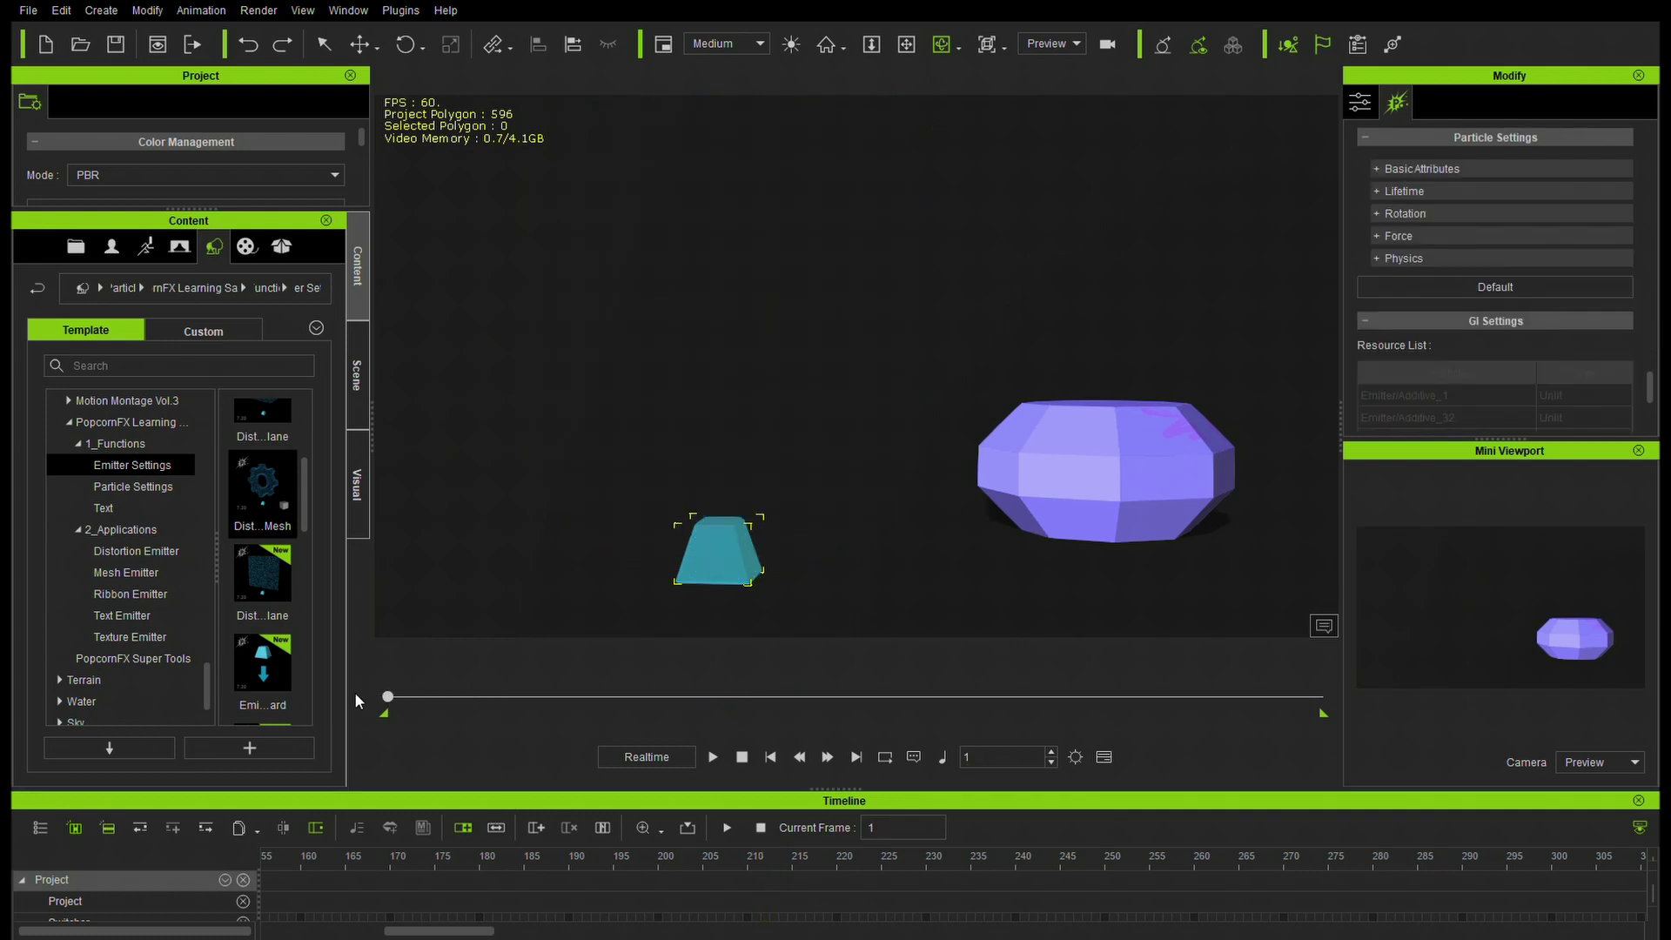
pyautogui.click(1381, 170)
pyautogui.moveTo(1378, 263); pyautogui.dragTo(1391, 264)
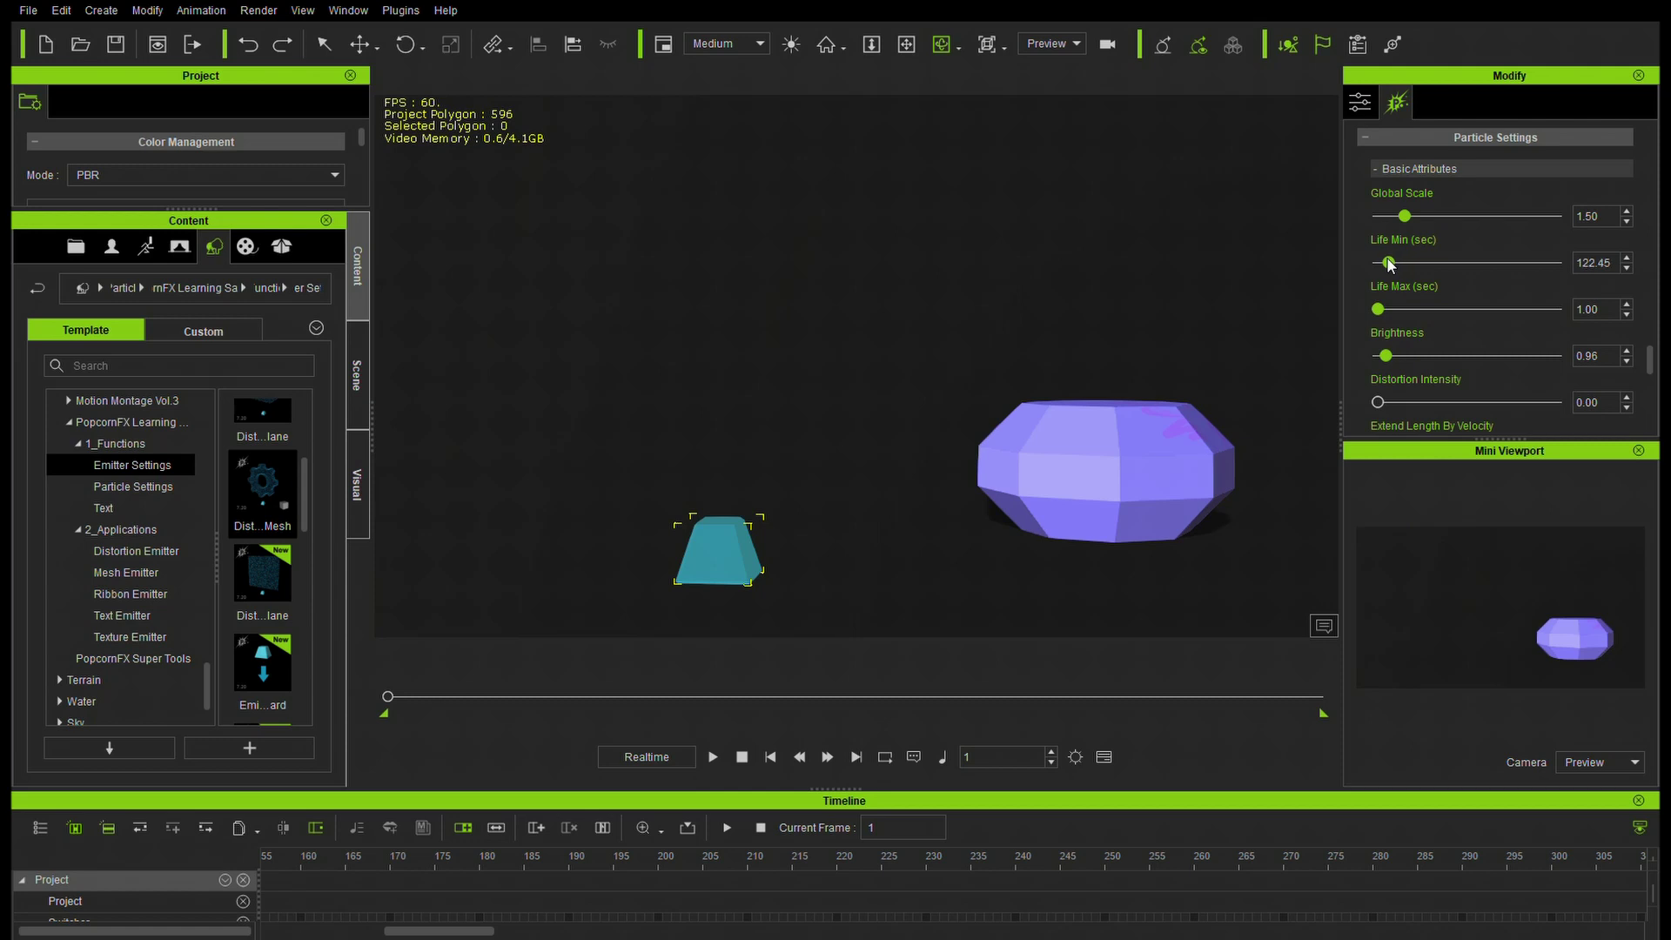
pyautogui.doubleClick(1601, 263)
pyautogui.write('1905')
pyautogui.press('Left')
pyautogui.press('BackSpace')
pyautogui.press('BackSpace')
pyautogui.press('Return')
pyautogui.click(712, 756)
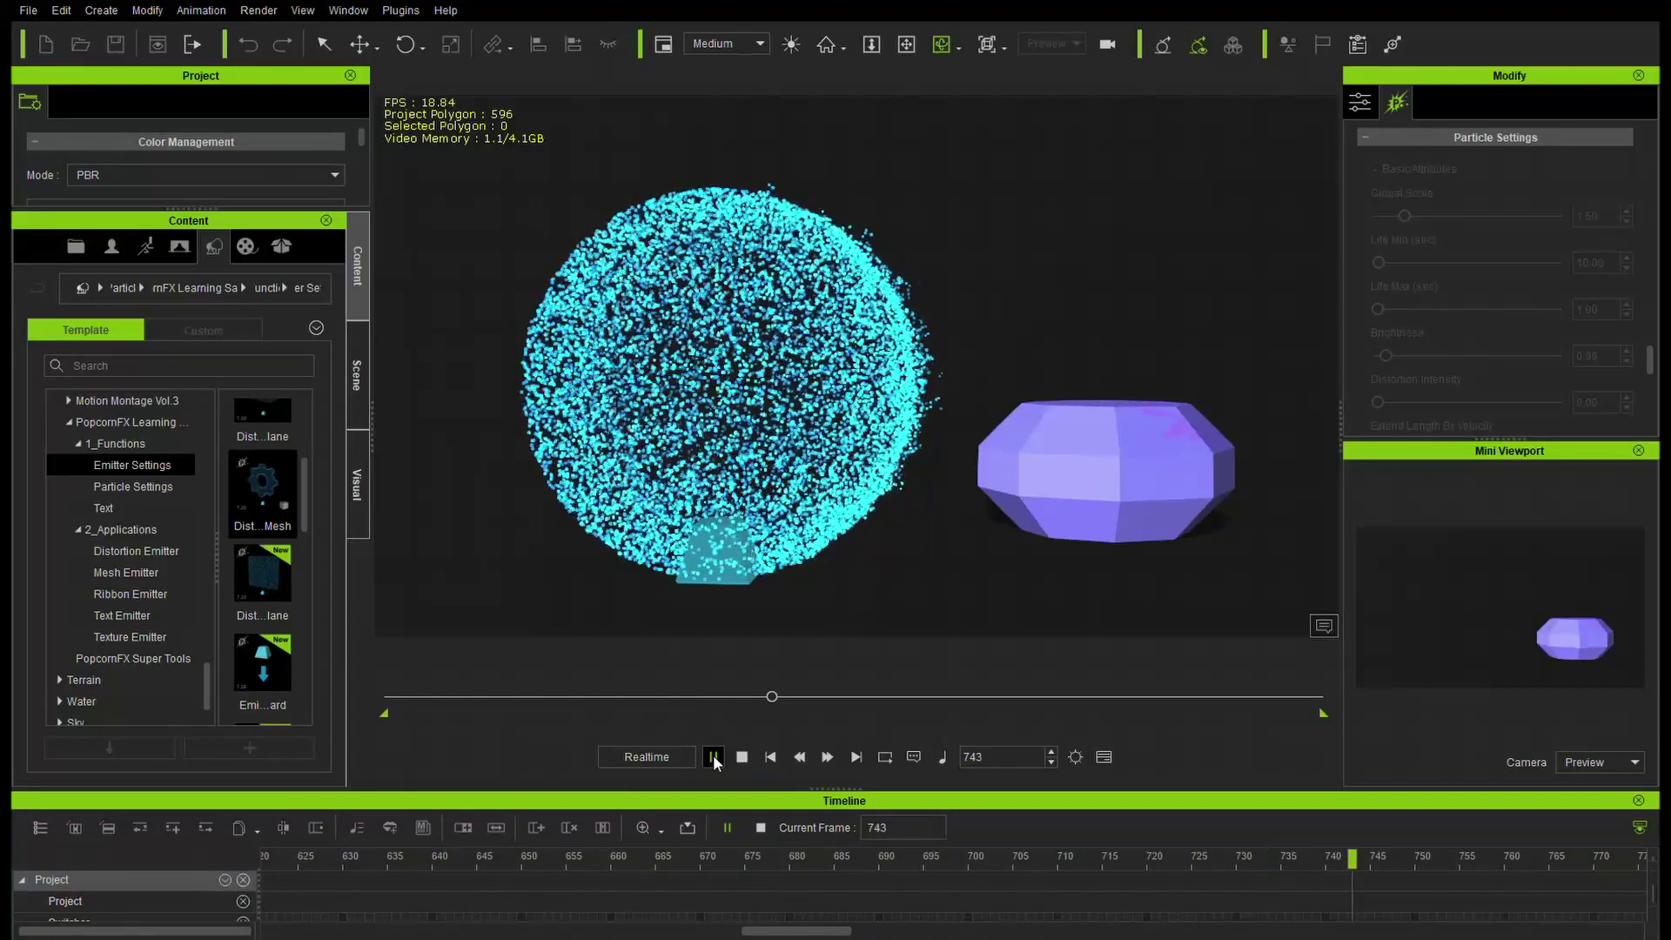
pyautogui.press('space')
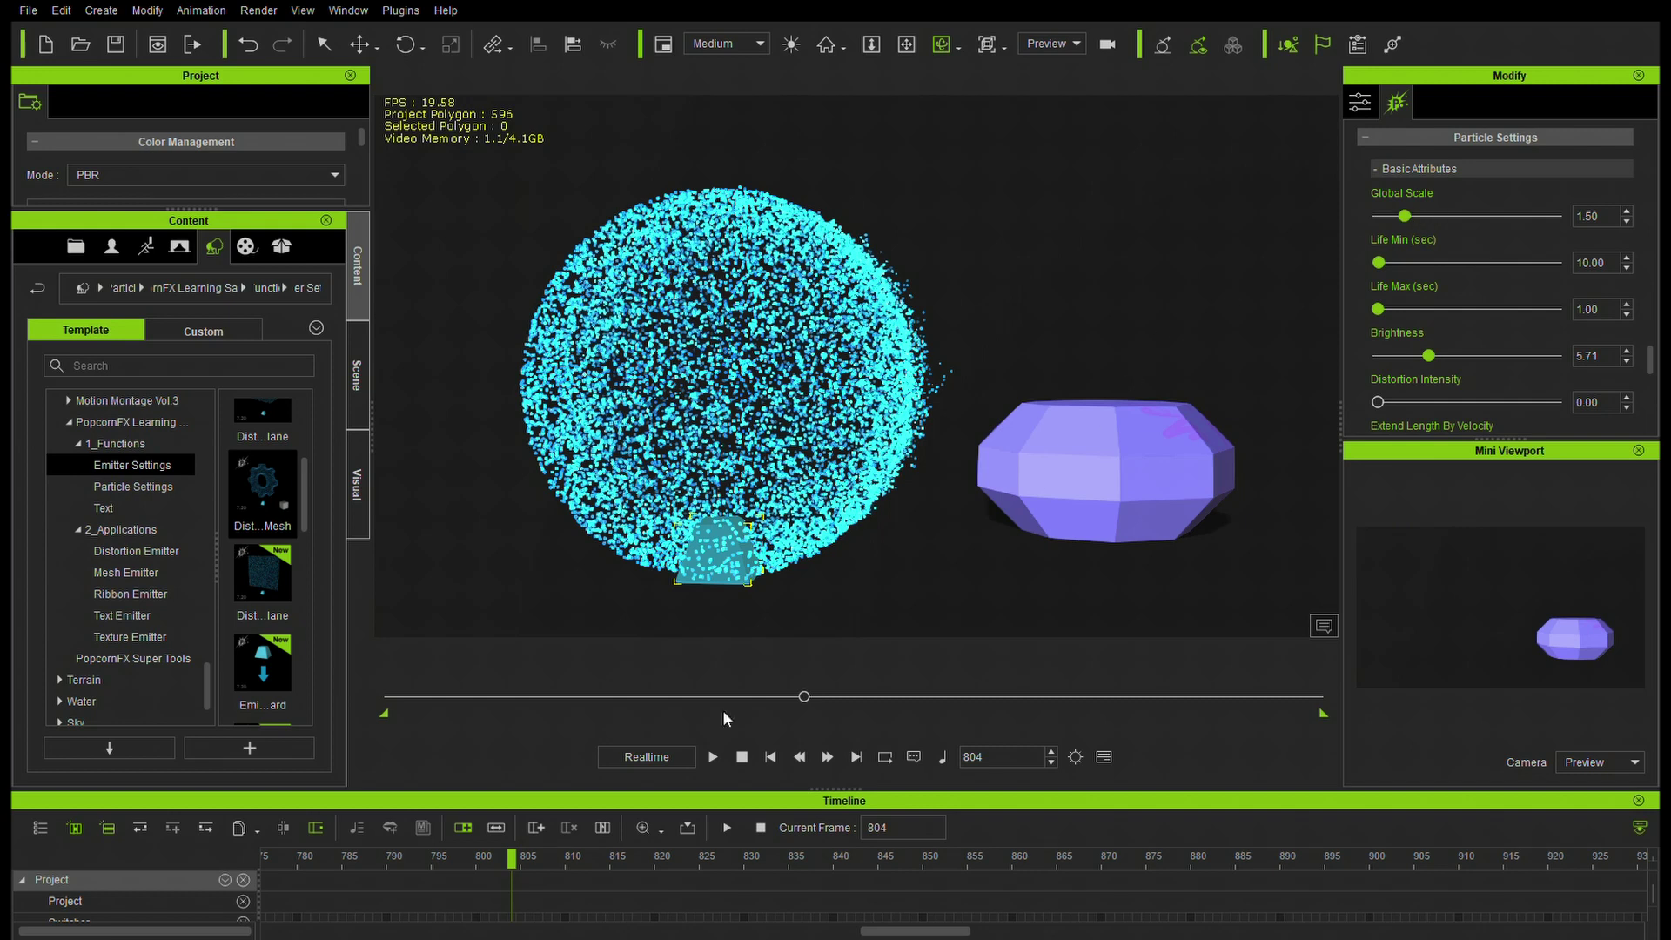
# From frame 1, re-enter Life Min as 10.00 seconds, set Life Max to 20.00 seconds, and play the simulation.
pyautogui.moveTo(803, 696); pyautogui.dragTo(357, 687)
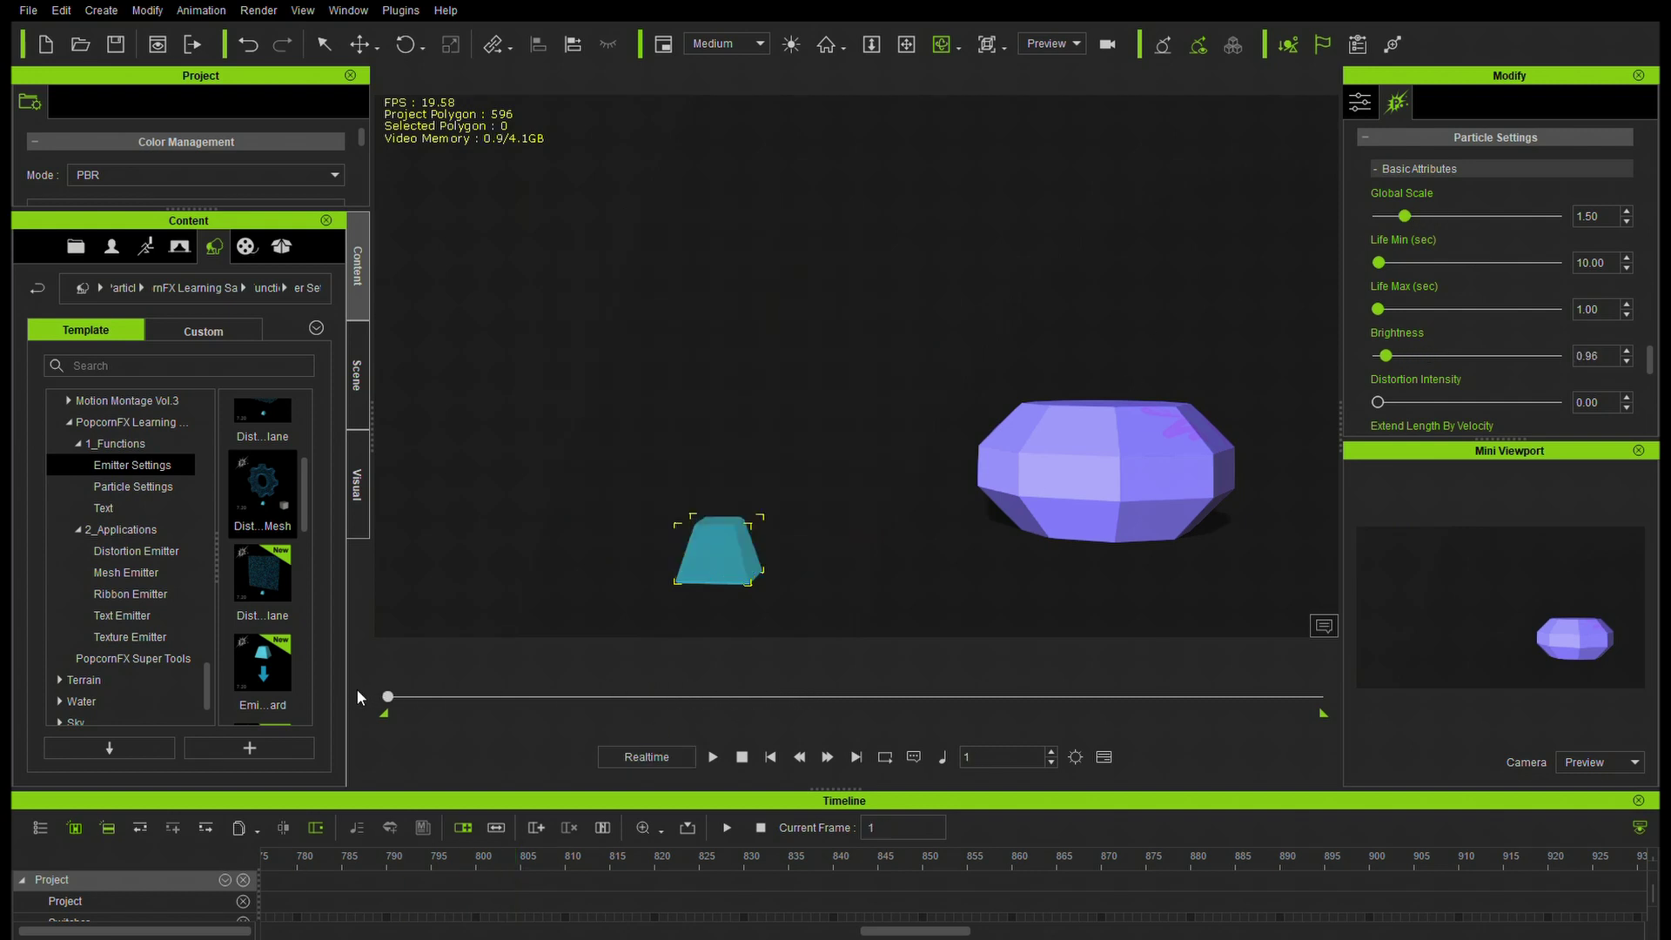
pyautogui.moveTo(1378, 264); pyautogui.dragTo(1387, 270)
pyautogui.doubleClick(1607, 272)
pyautogui.write('10')
pyautogui.doubleClick(1608, 308)
pyautogui.click(712, 757)
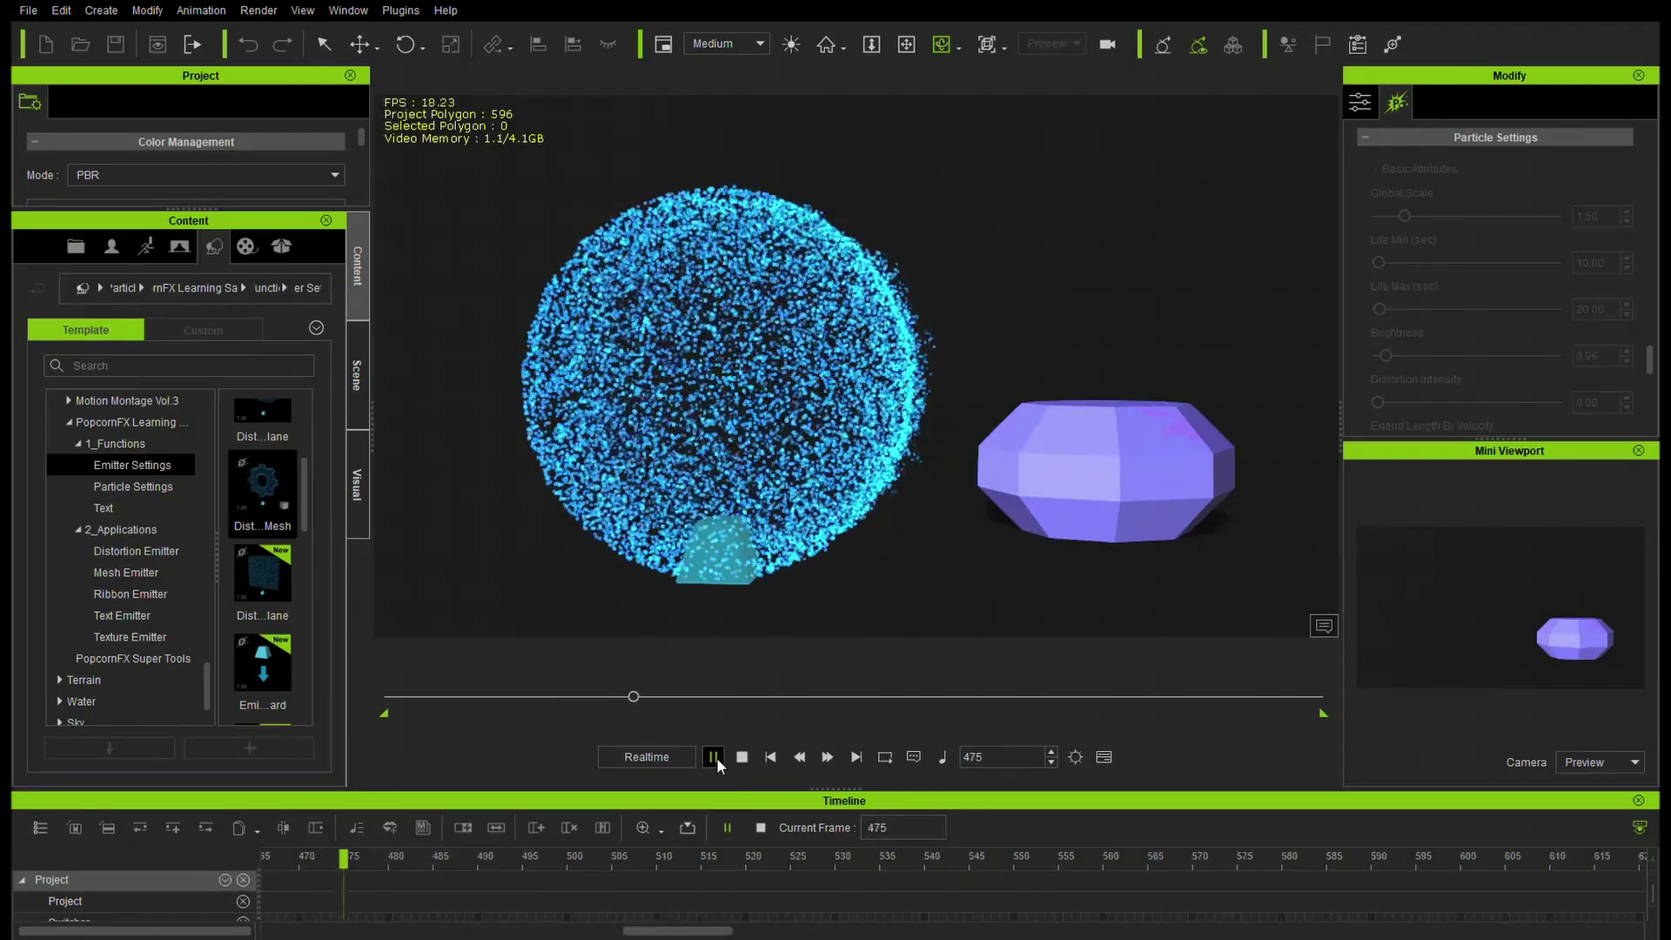
pyautogui.click(713, 757)
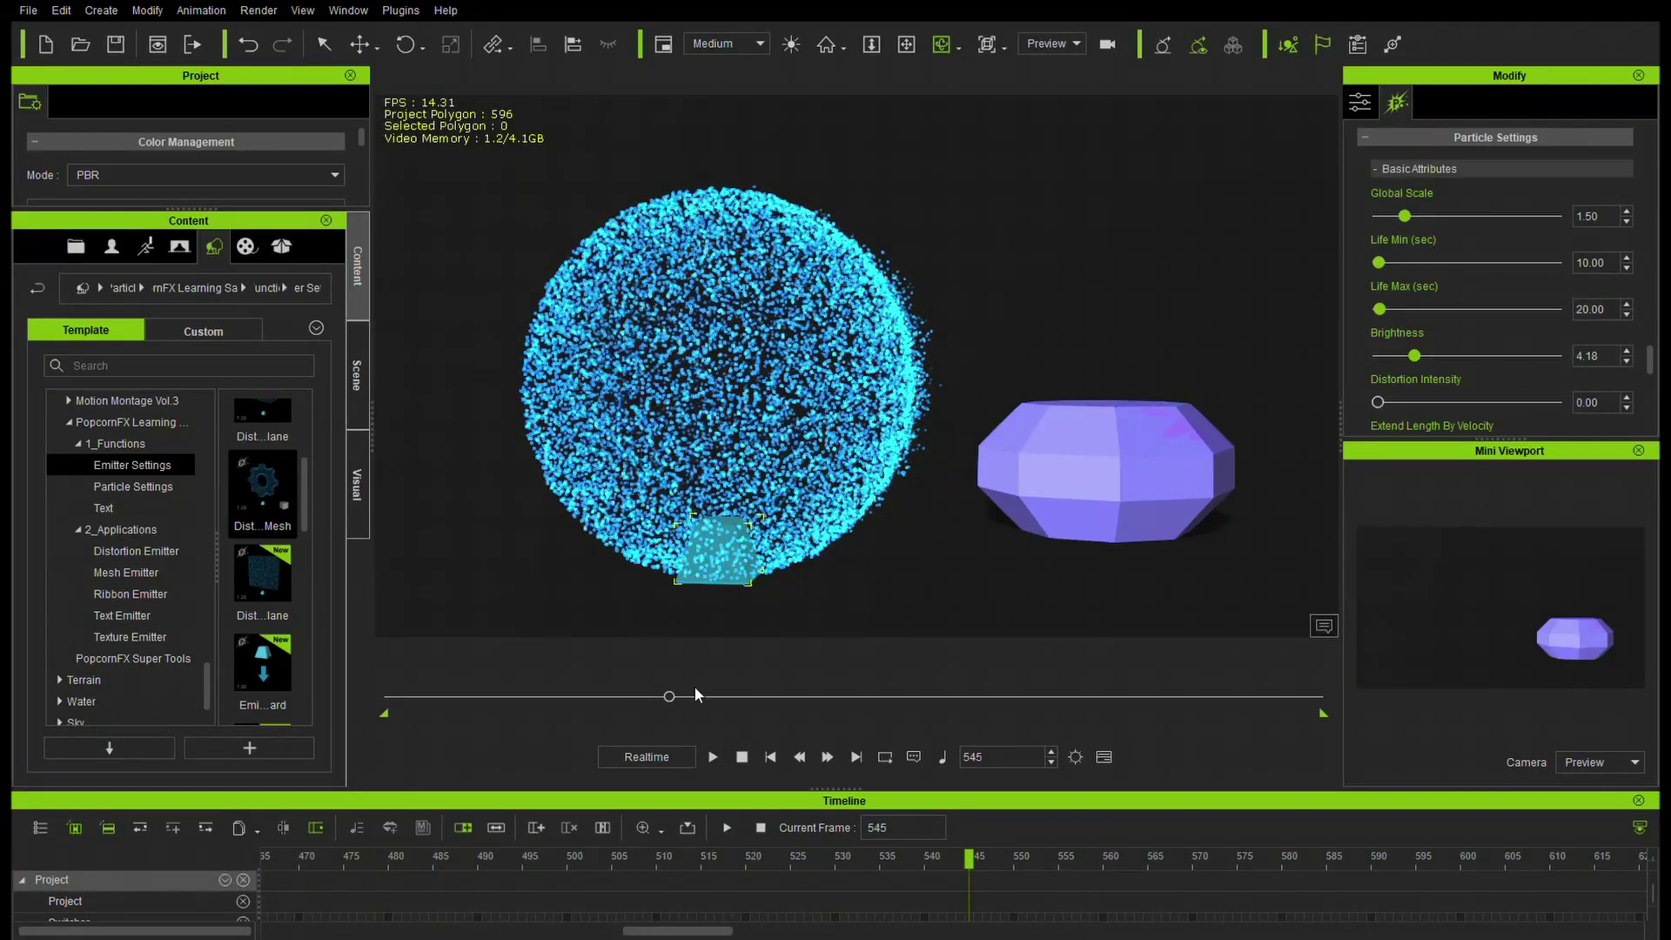
# Return to frame 1 and set both Life Min and Life Max to 1.00 second.
pyautogui.moveTo(672, 695); pyautogui.dragTo(310, 692)
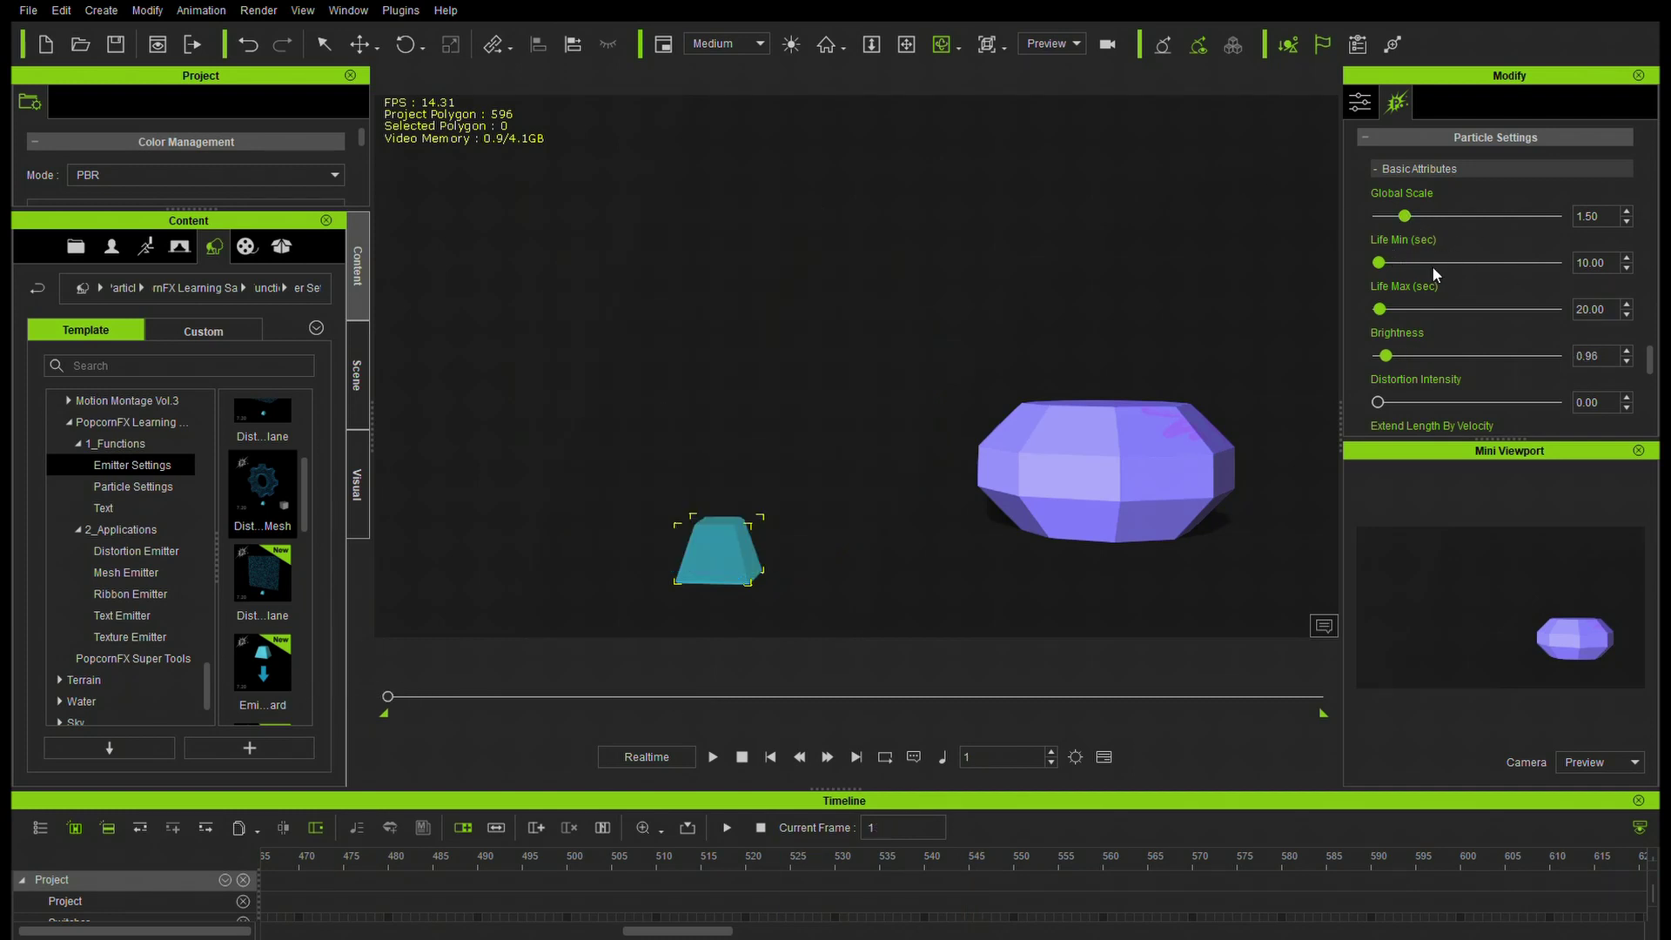
pyautogui.moveTo(1624, 270); pyautogui.dragTo(1519, 271)
pyautogui.moveTo(1621, 317); pyautogui.dragTo(1504, 328)
pyautogui.write('1')
# Set the particles' Distortion Intensity to 0.37 and play the simulation.
pyautogui.moveTo(1651, 355); pyautogui.dragTo(1652, 367)
pyautogui.moveTo(1378, 331); pyautogui.dragTo(1445, 335)
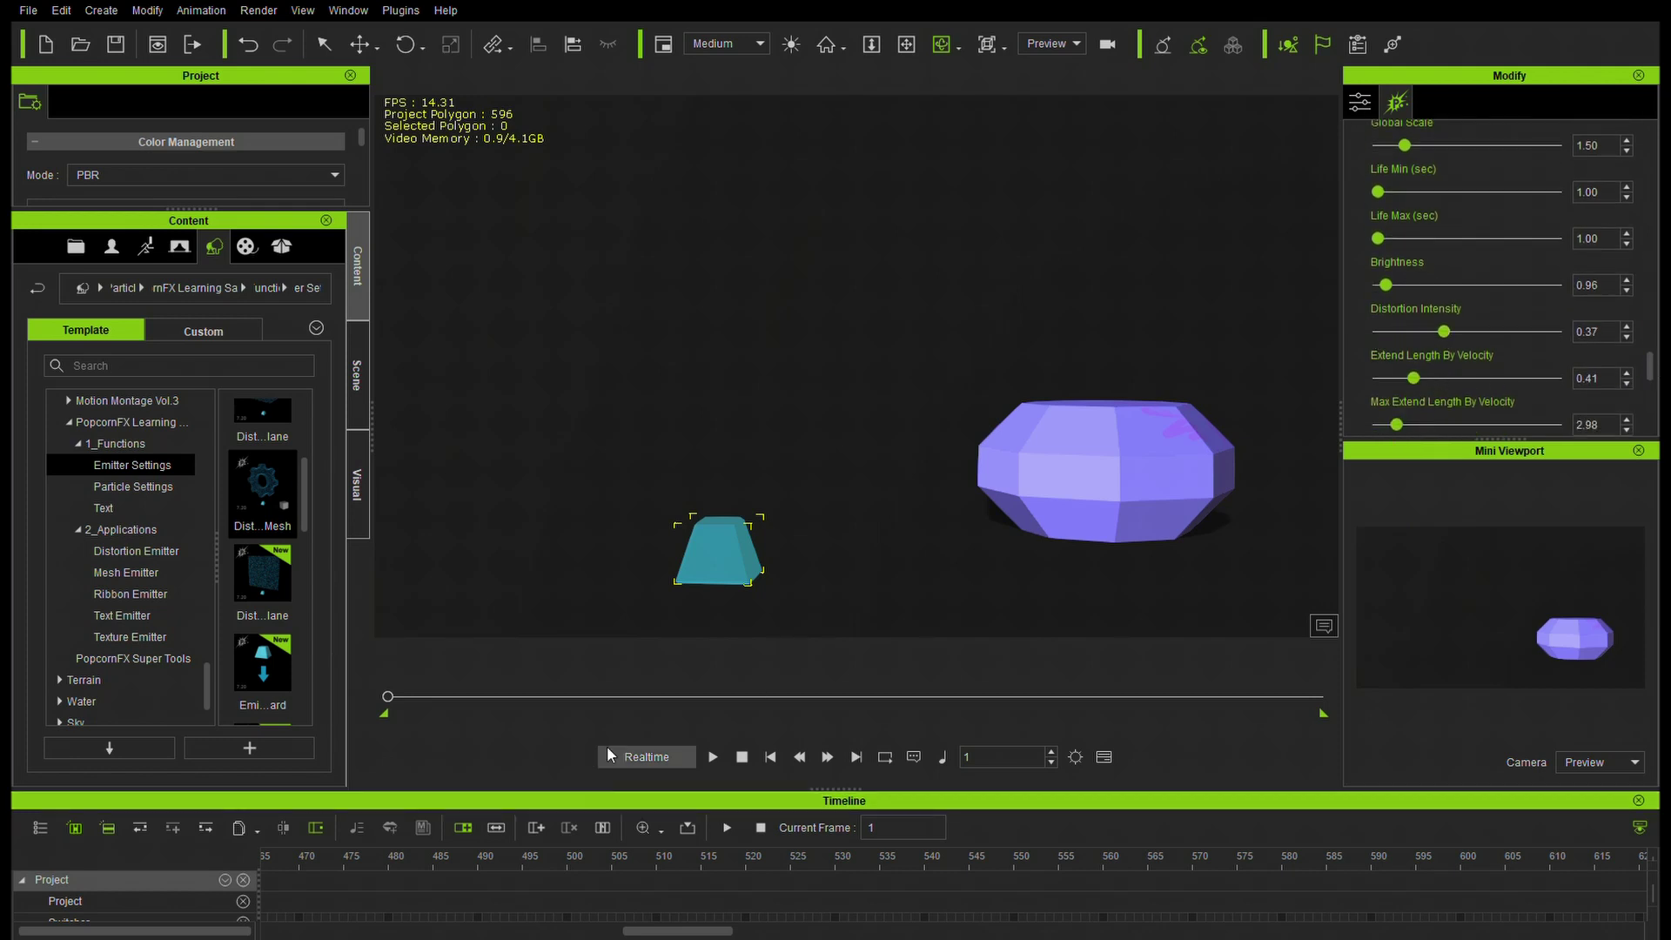
pyautogui.click(714, 757)
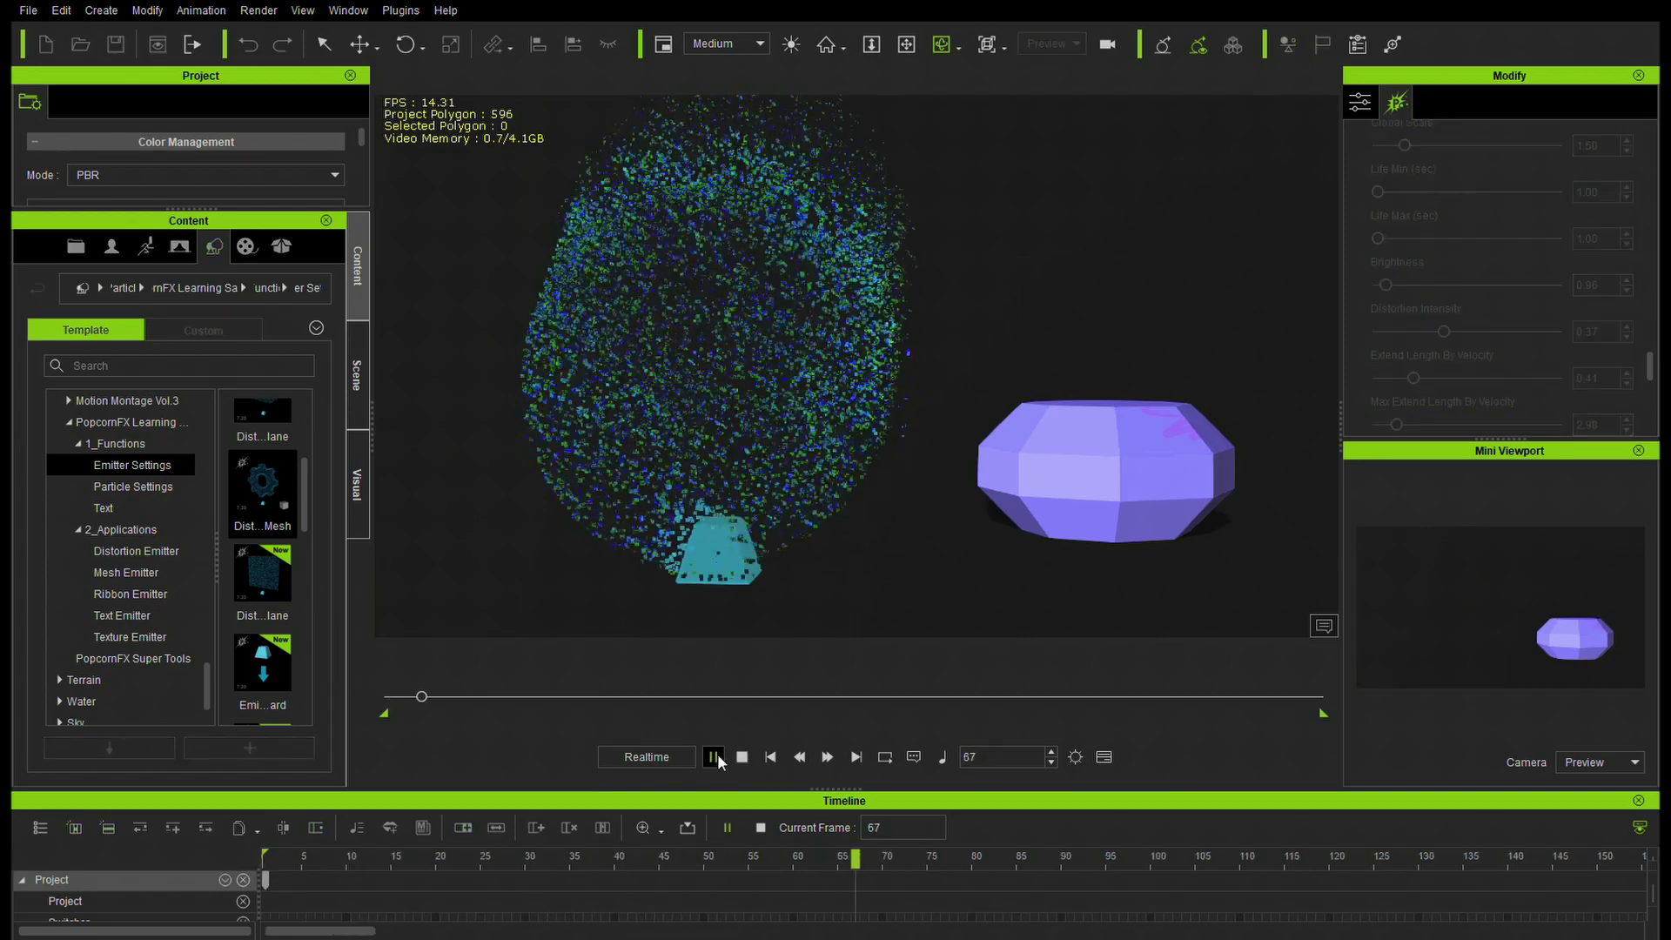
# Pause the simulation, set the particles' Distortion Intensity to 0.00 and change their Lifetime End Color to dark red.
pyautogui.click(716, 758)
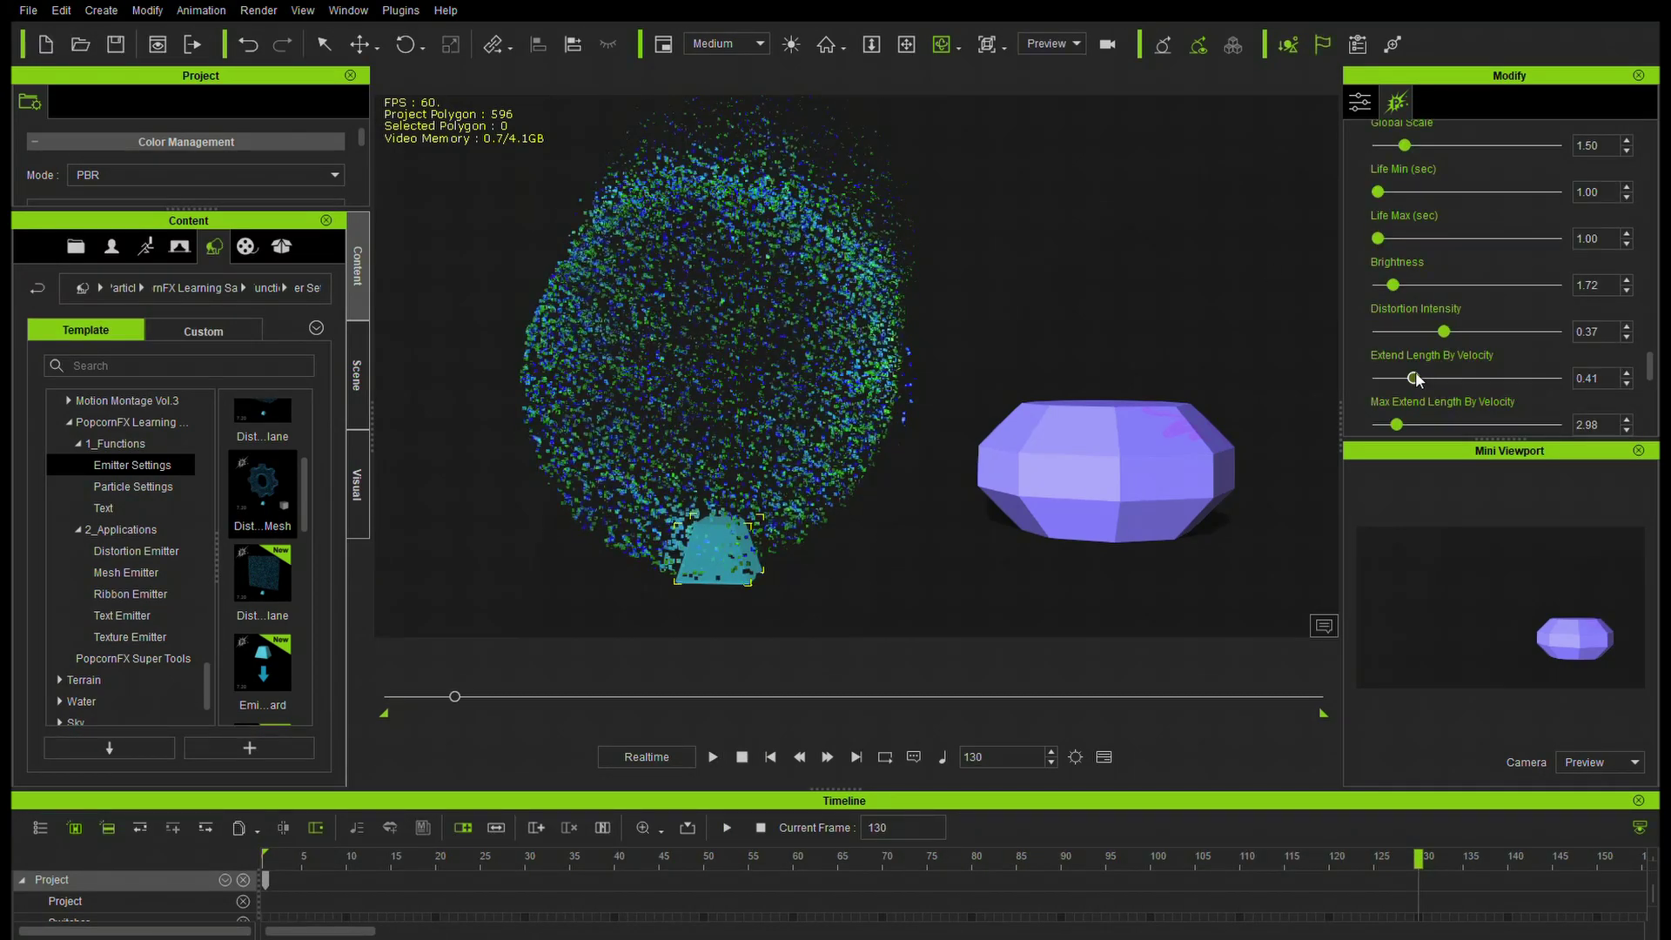
pyautogui.scroll(-3, 1444, 343)
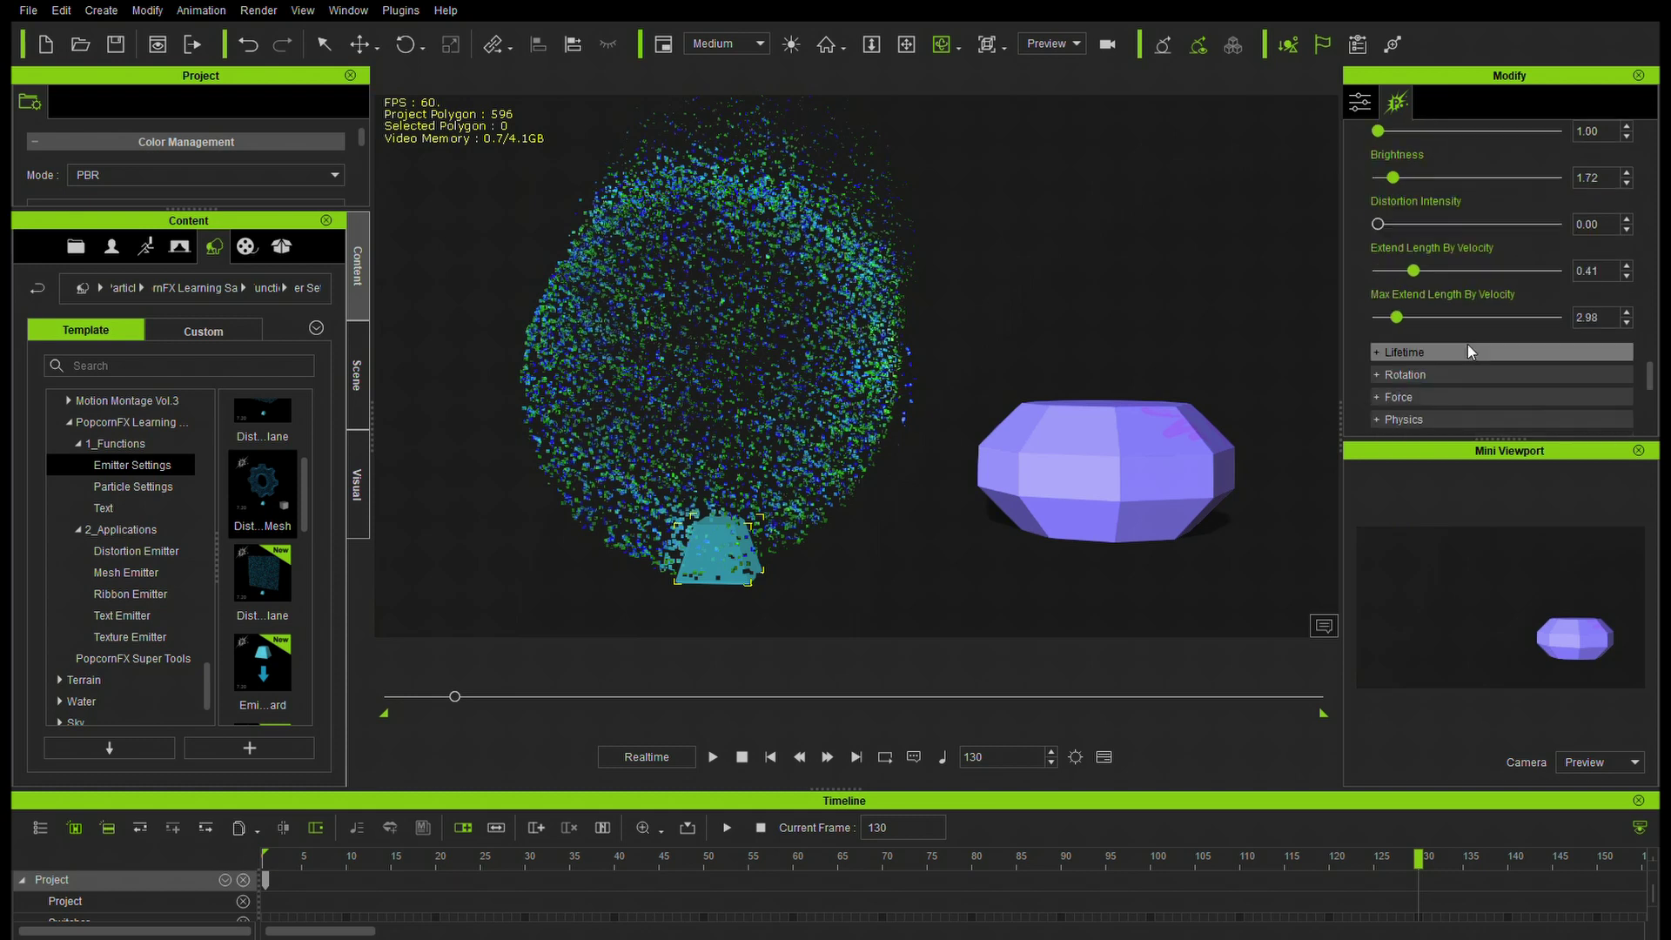
pyautogui.click(1393, 299)
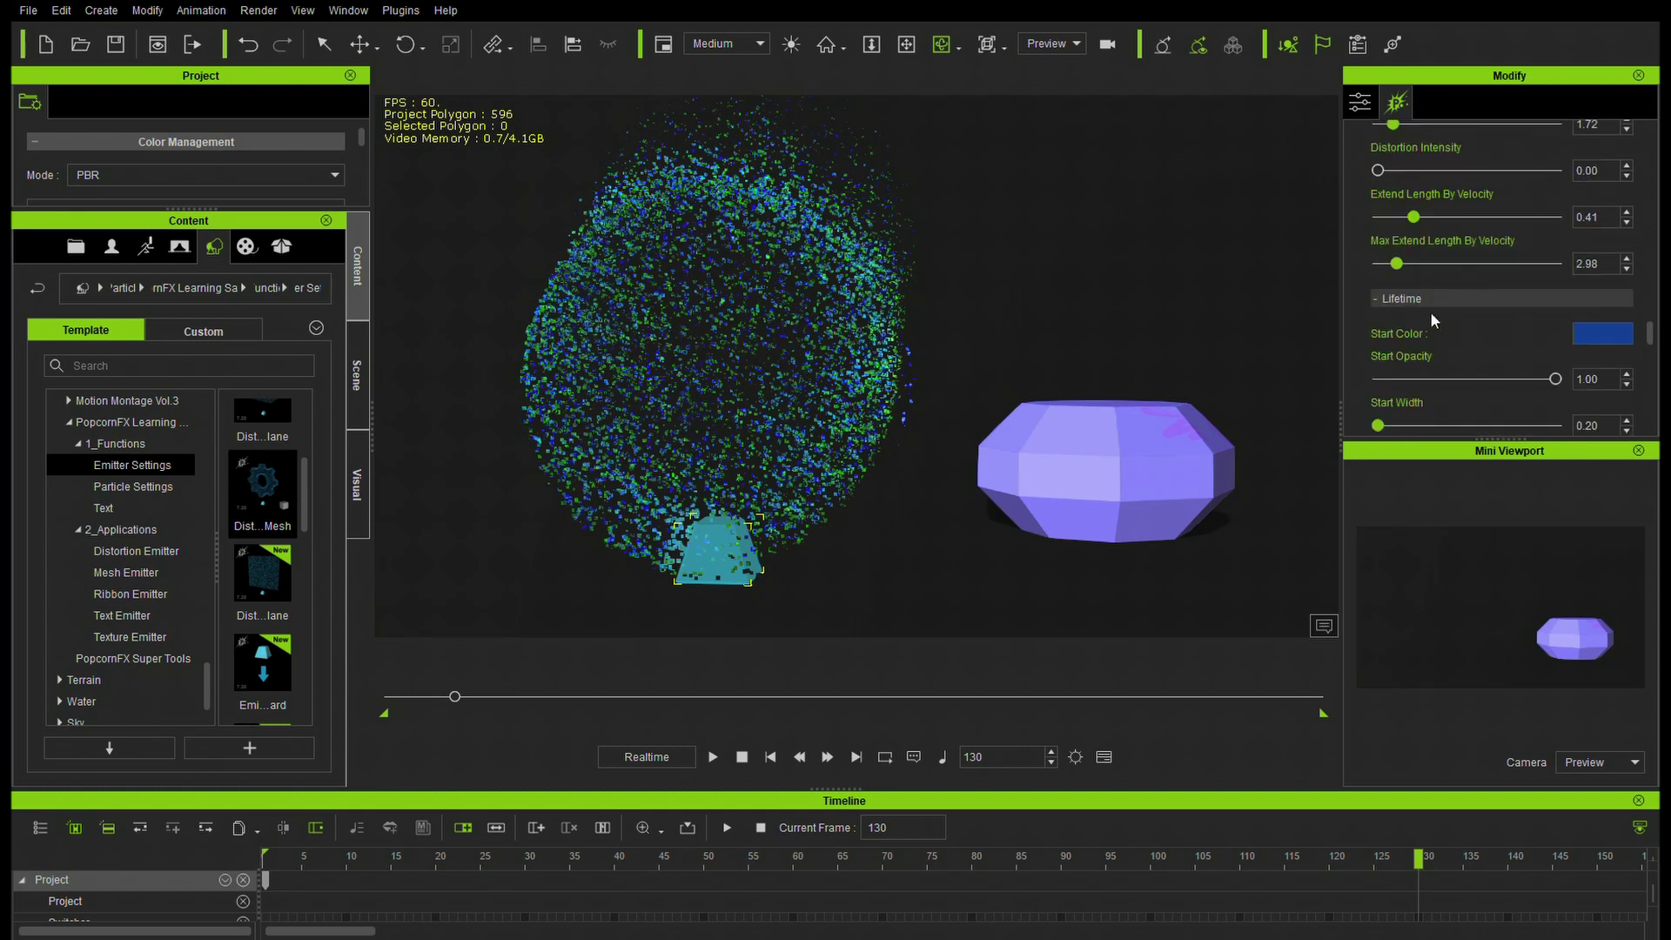
pyautogui.scroll(-1, 1465, 304)
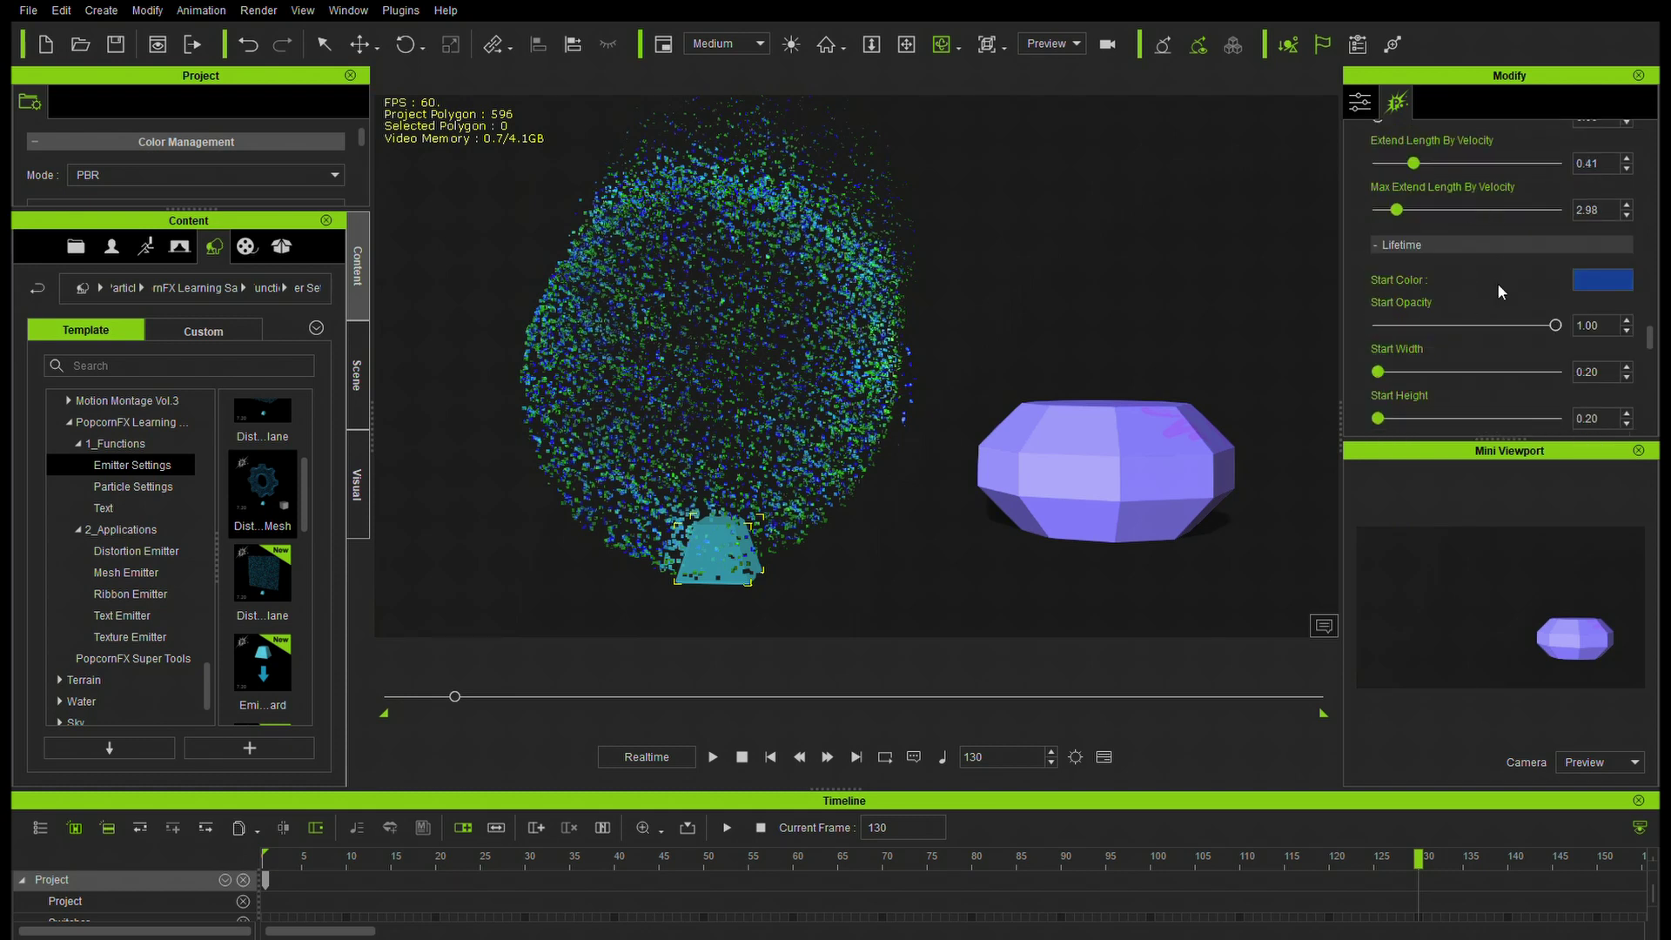
pyautogui.scroll(-2, 1497, 287)
pyautogui.scroll(-4, 1481, 290)
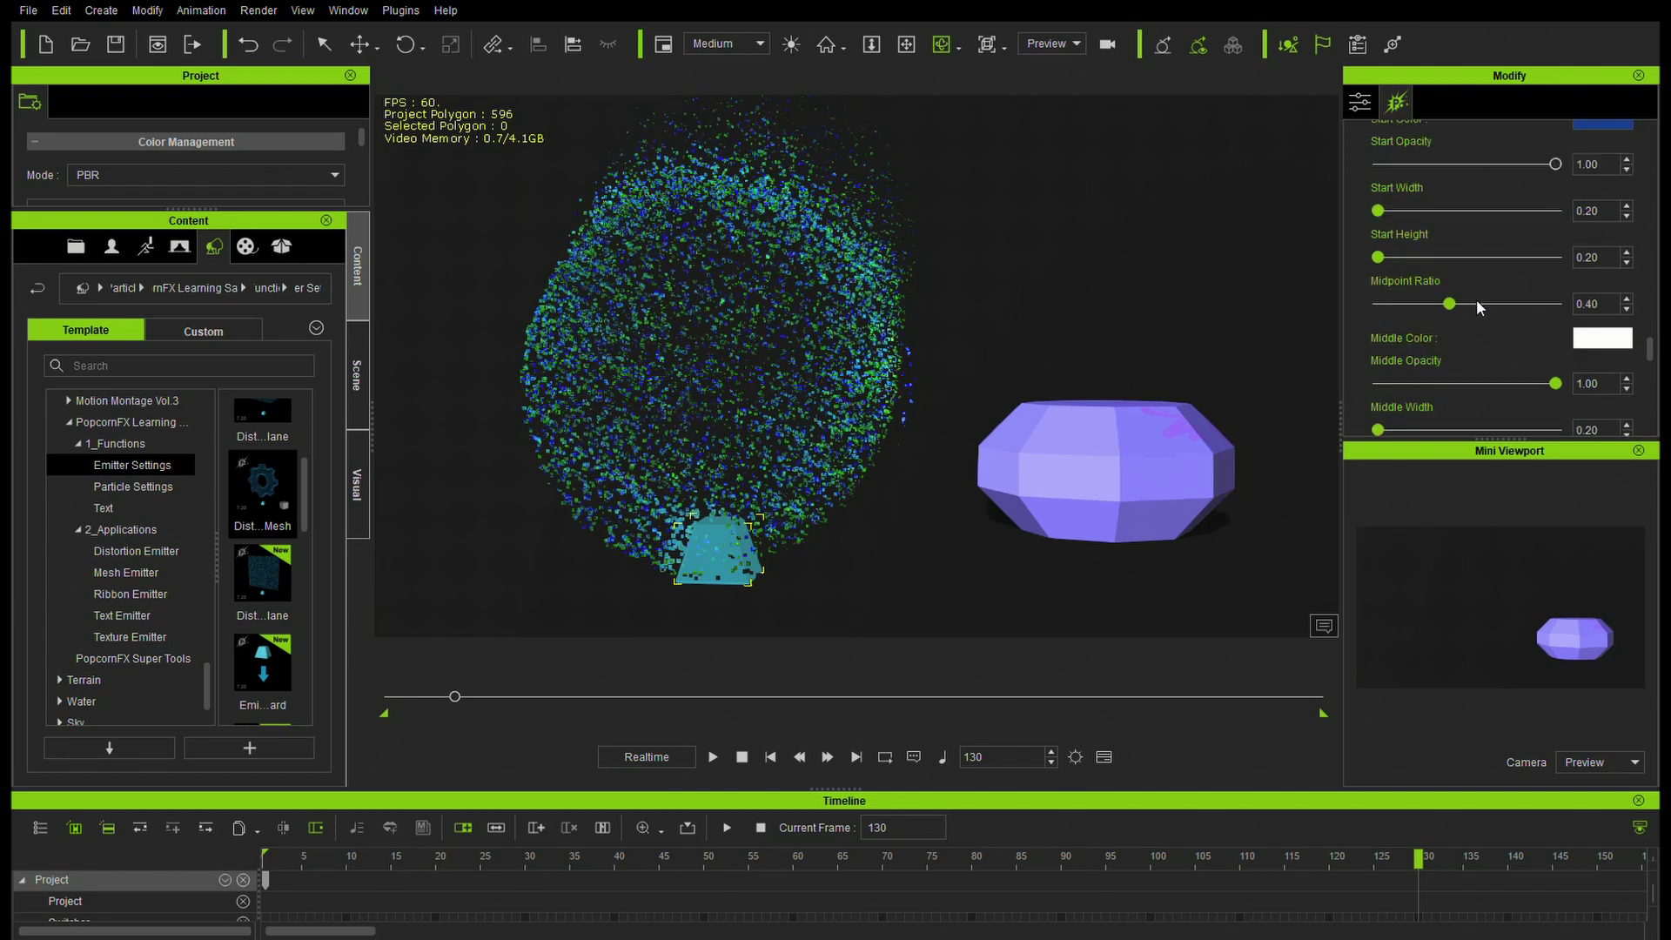
pyautogui.scroll(-3, 1474, 305)
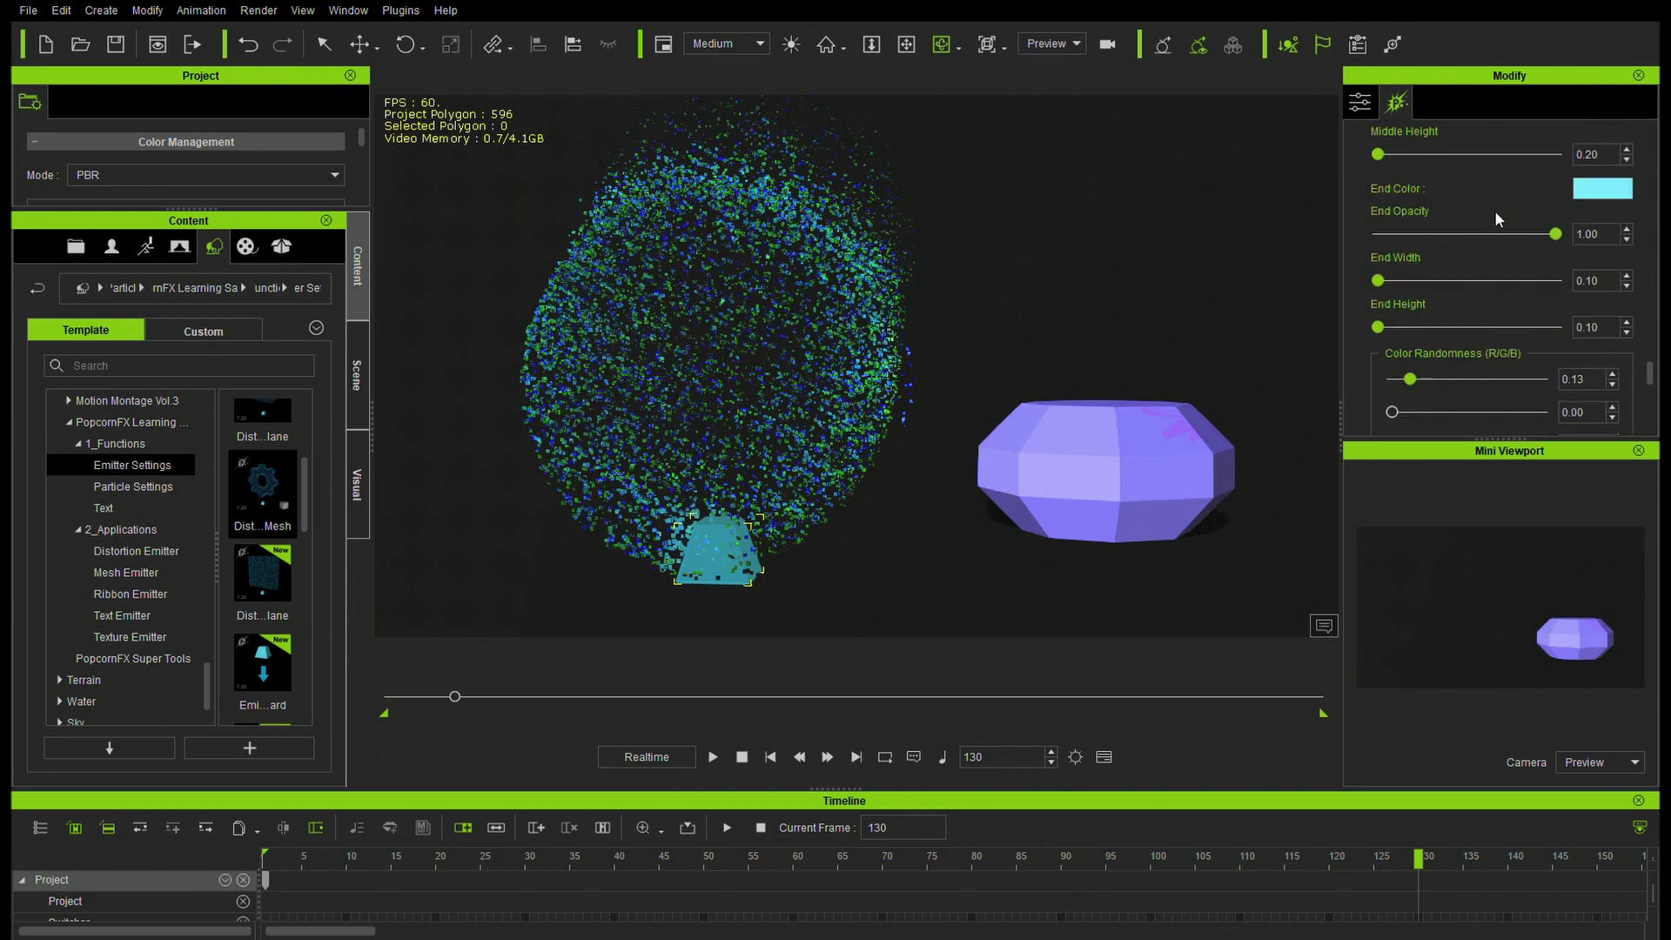
pyautogui.scroll(1, 1491, 220)
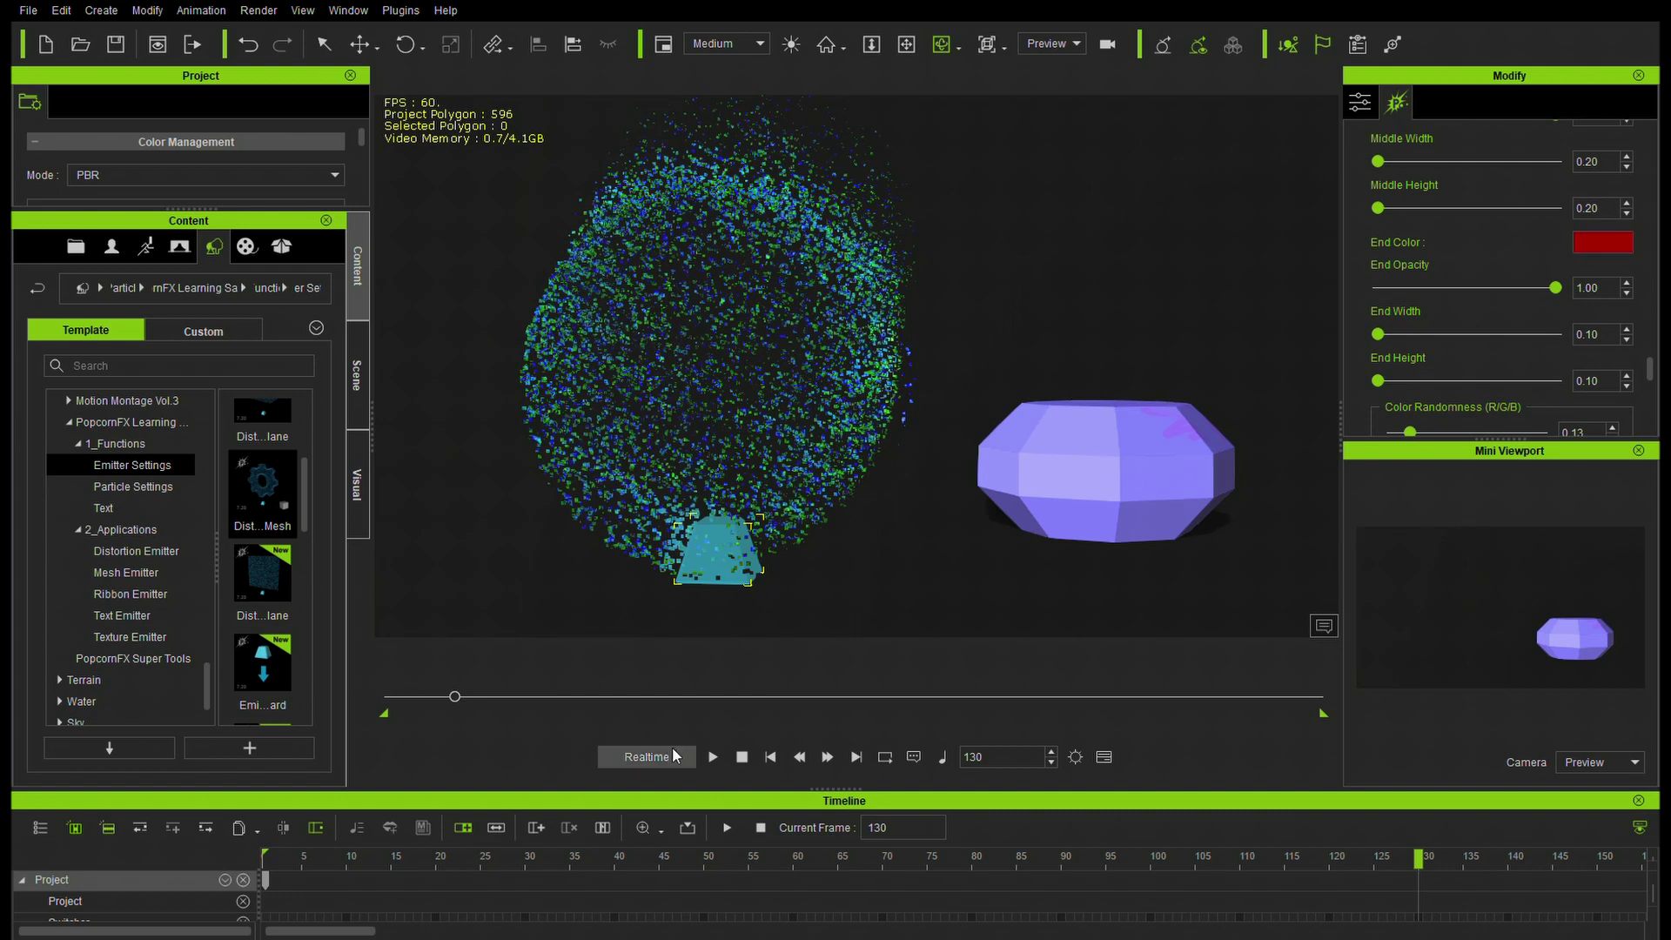
# Return to frame 1, play the simulation to check the particle colors, and pause it at about frame 1524.
pyautogui.moveTo(453, 696); pyautogui.dragTo(284, 705)
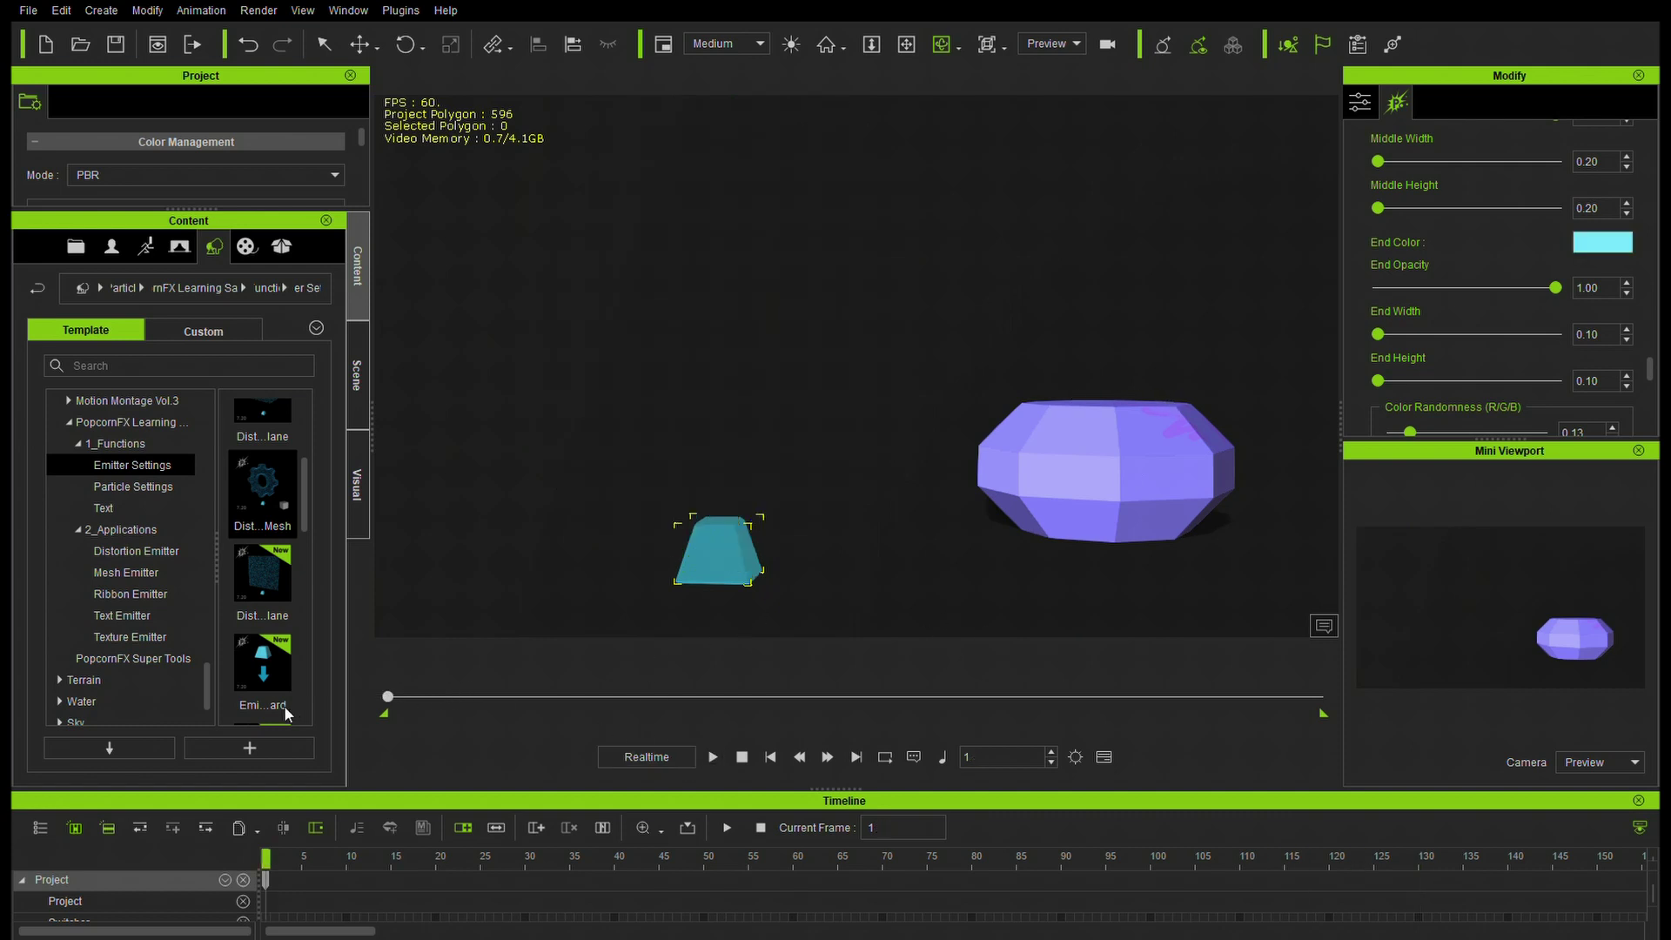
pyautogui.click(713, 756)
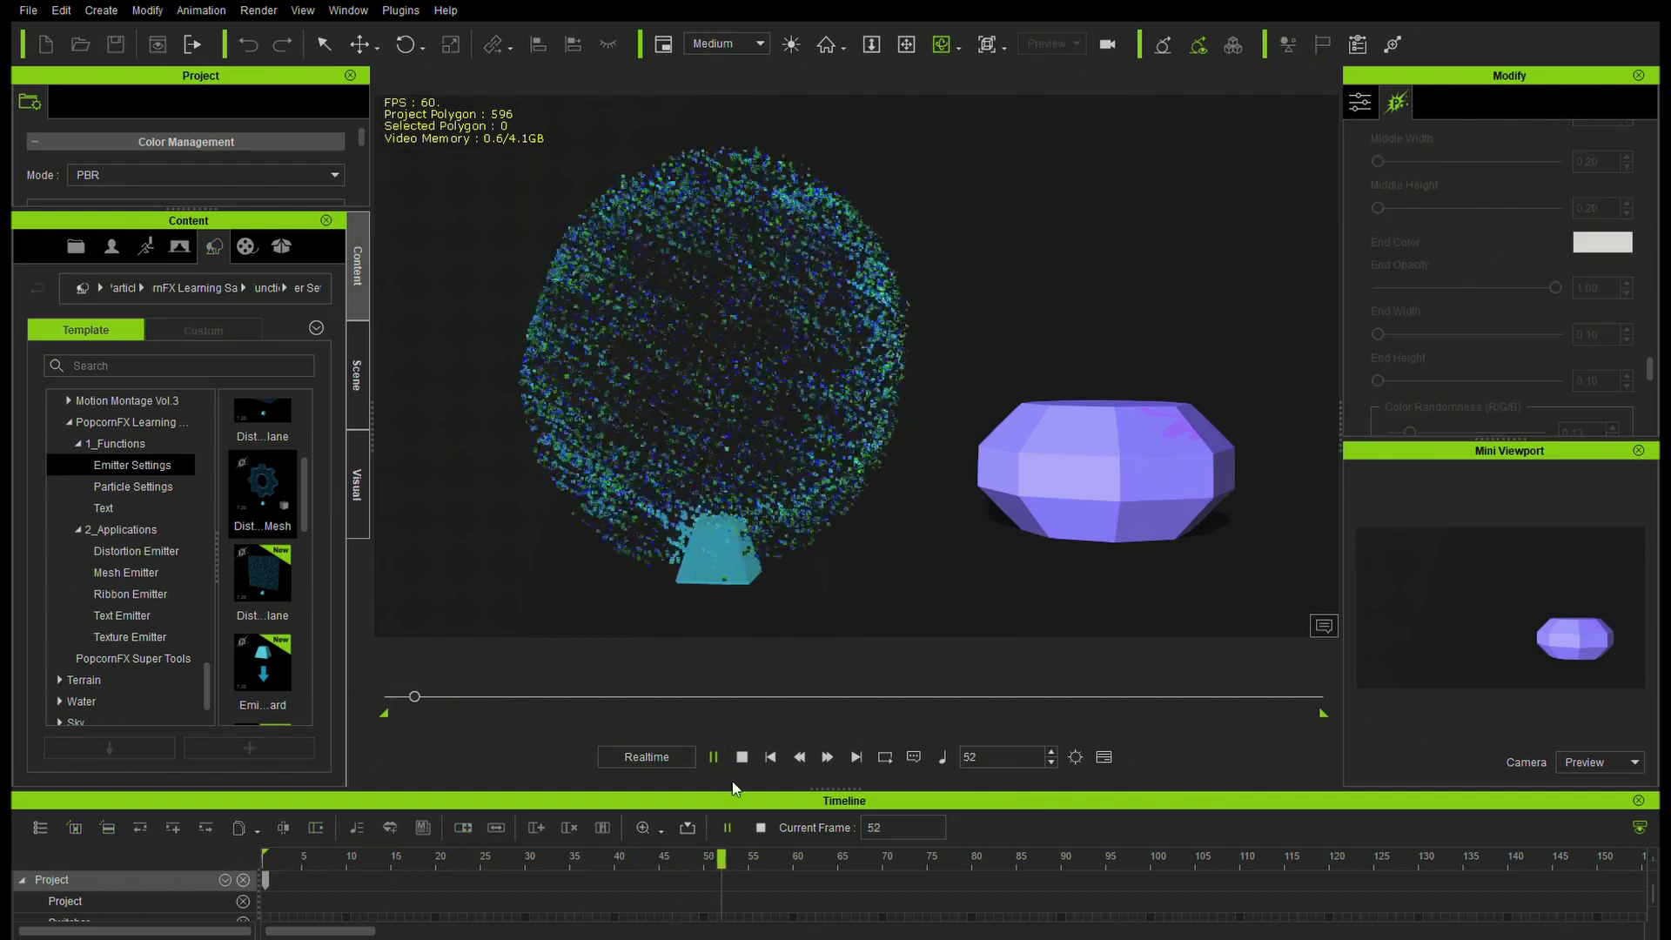
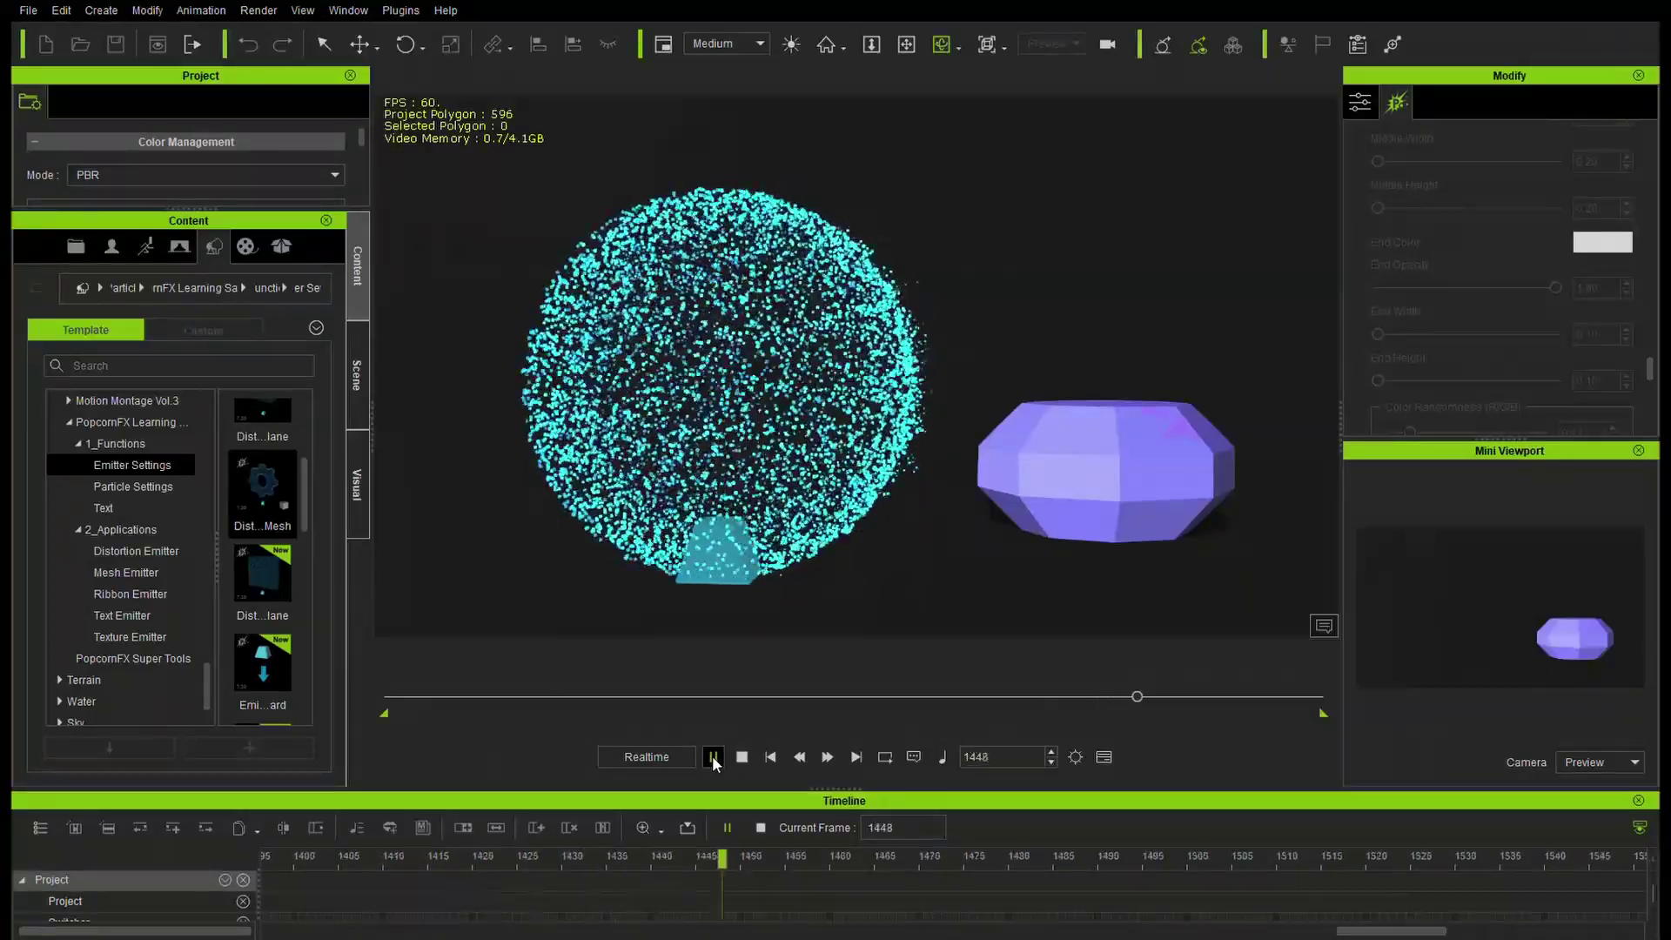
pyautogui.press('space')
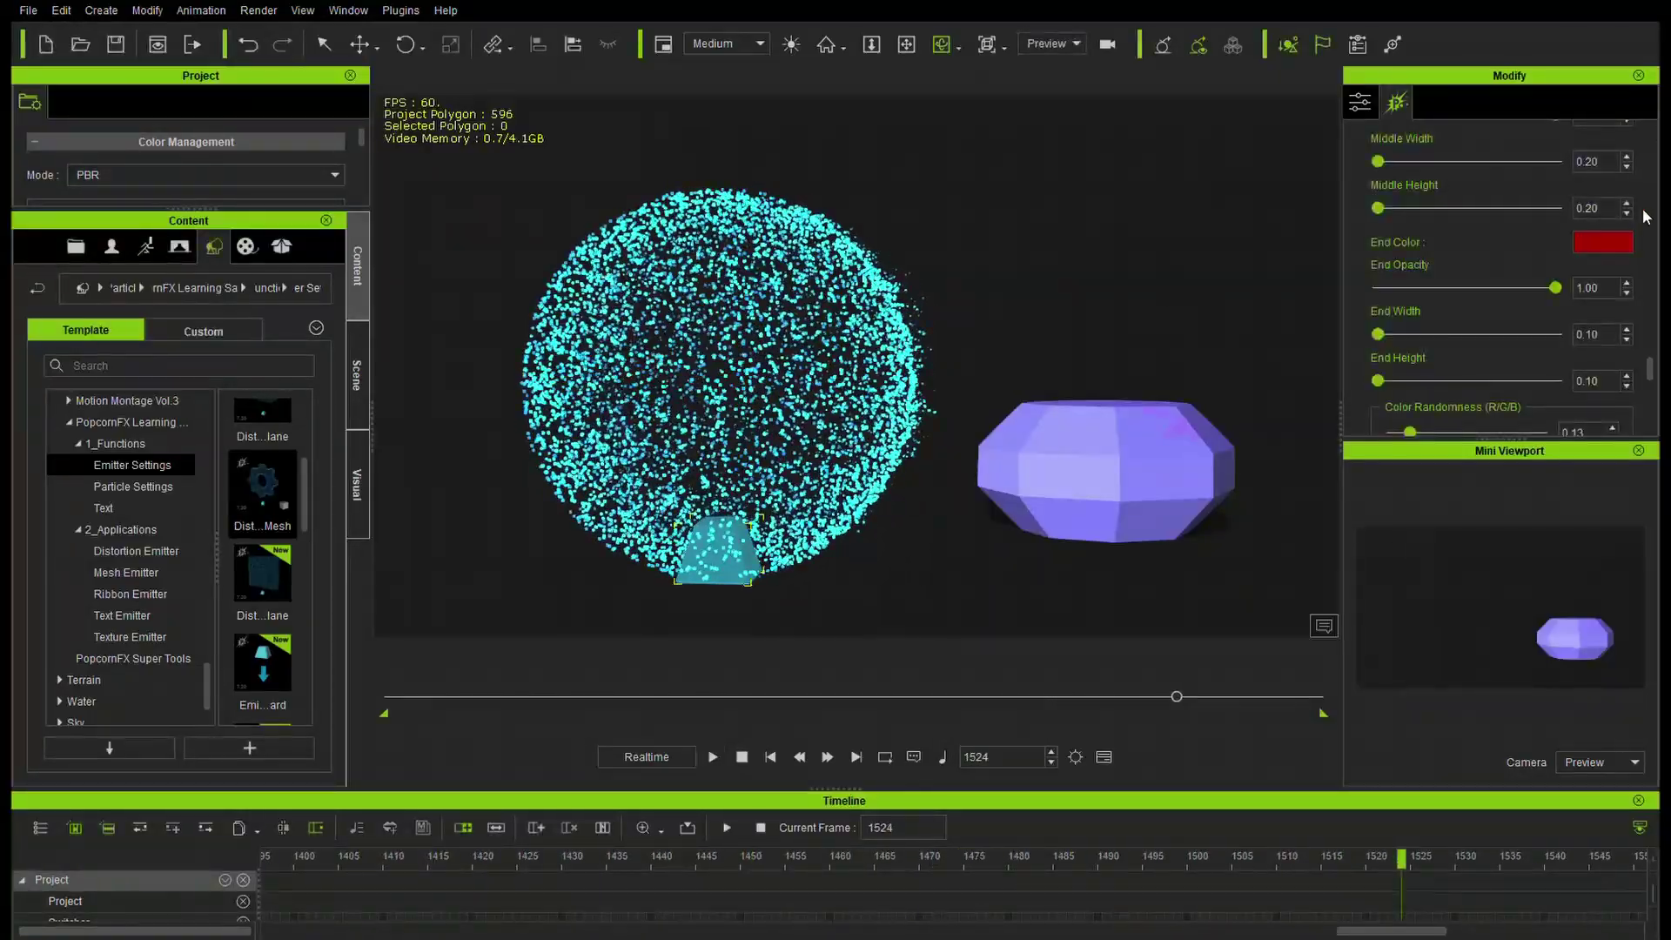
# Set the red Color Randomness of the particles to 0.48 and raise the blue Color Randomness.
pyautogui.moveTo(1652, 373); pyautogui.dragTo(1654, 388)
pyautogui.moveTo(1409, 241); pyautogui.dragTo(1462, 244)
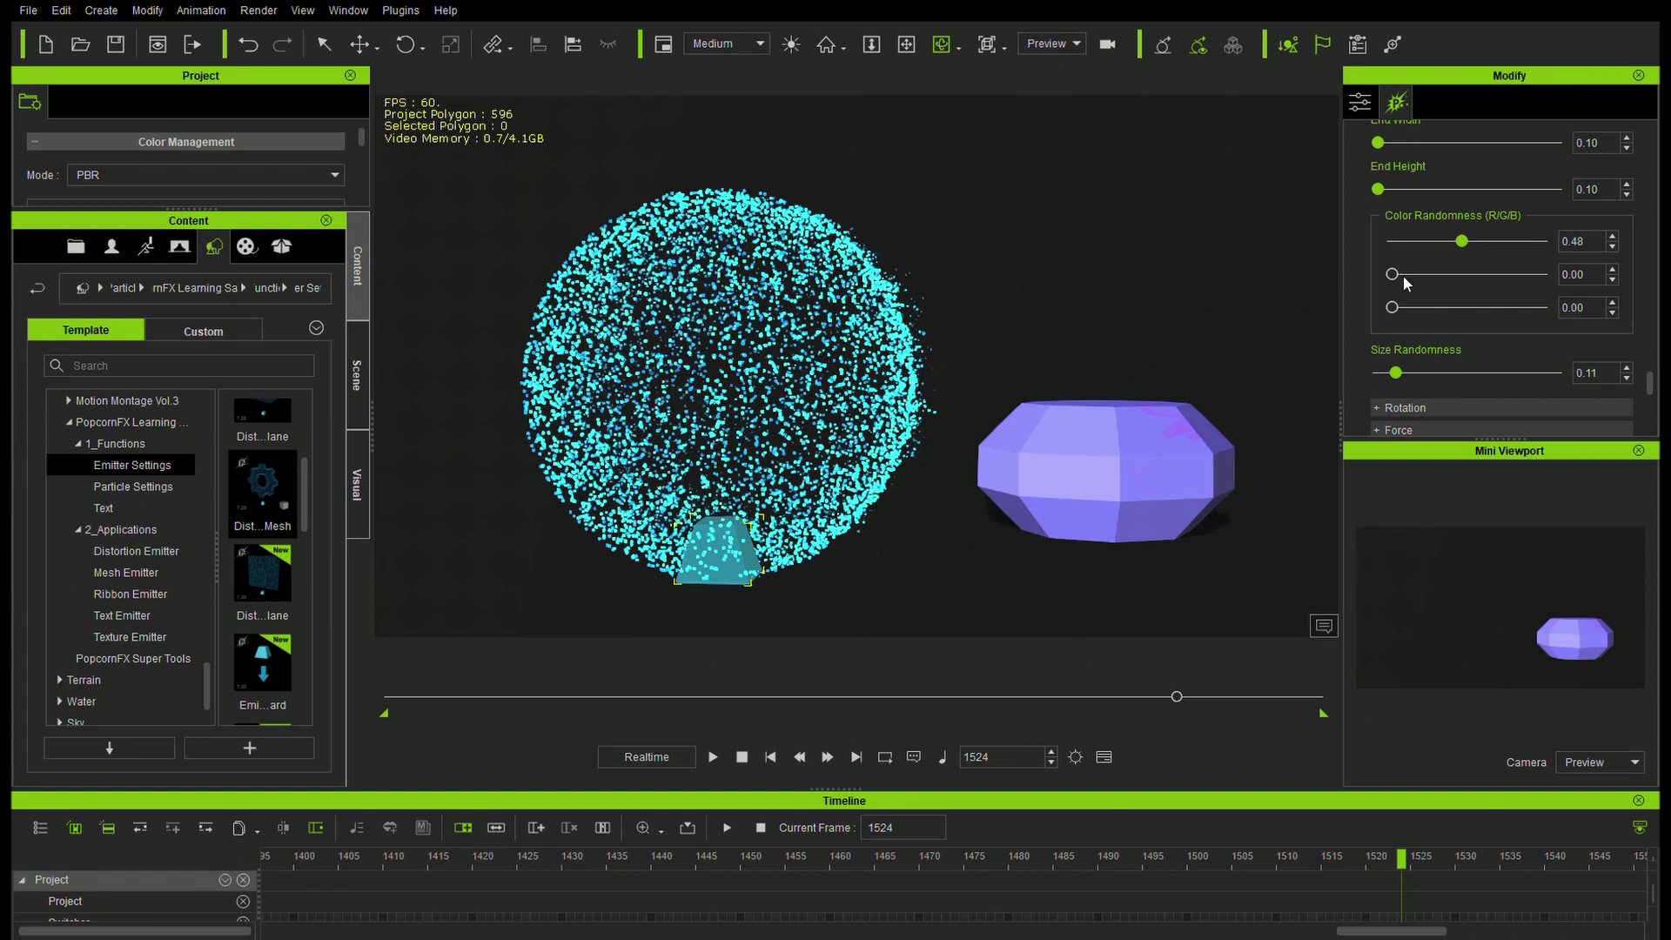
pyautogui.moveTo(1401, 309); pyautogui.dragTo(1512, 307)
# At frame 1, set the particles' Lifetime Color Randomness to 0.66 red, 0.71 green and 0.59 blue.
pyautogui.moveTo(1177, 696); pyautogui.dragTo(182, 699)
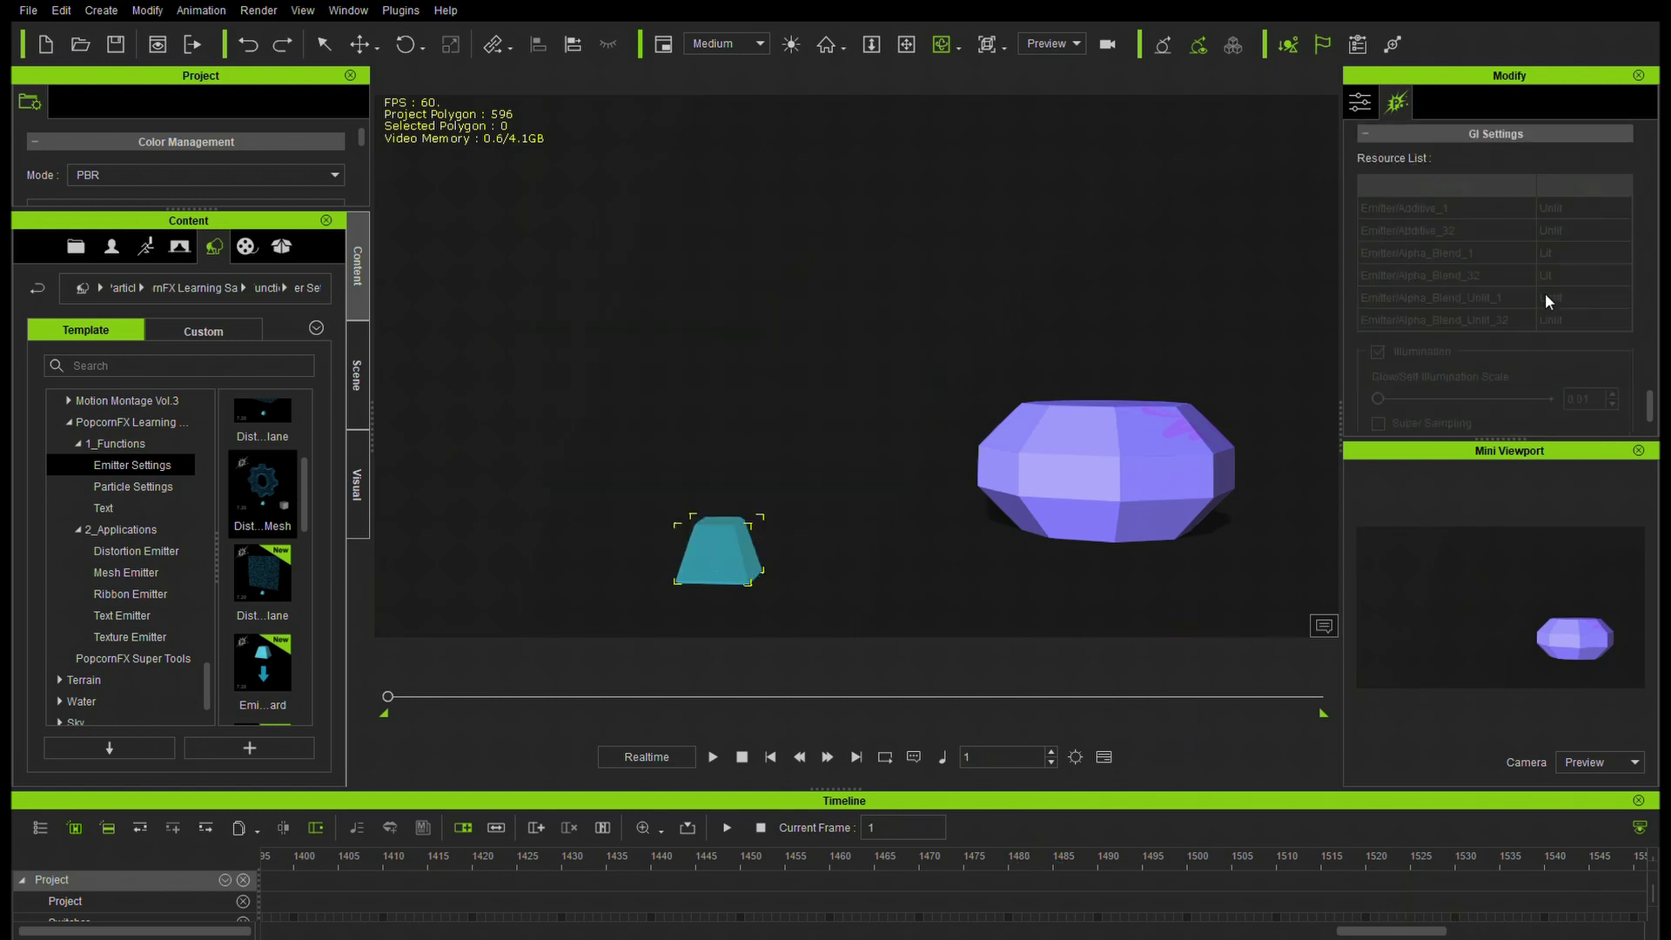
pyautogui.click(1543, 294)
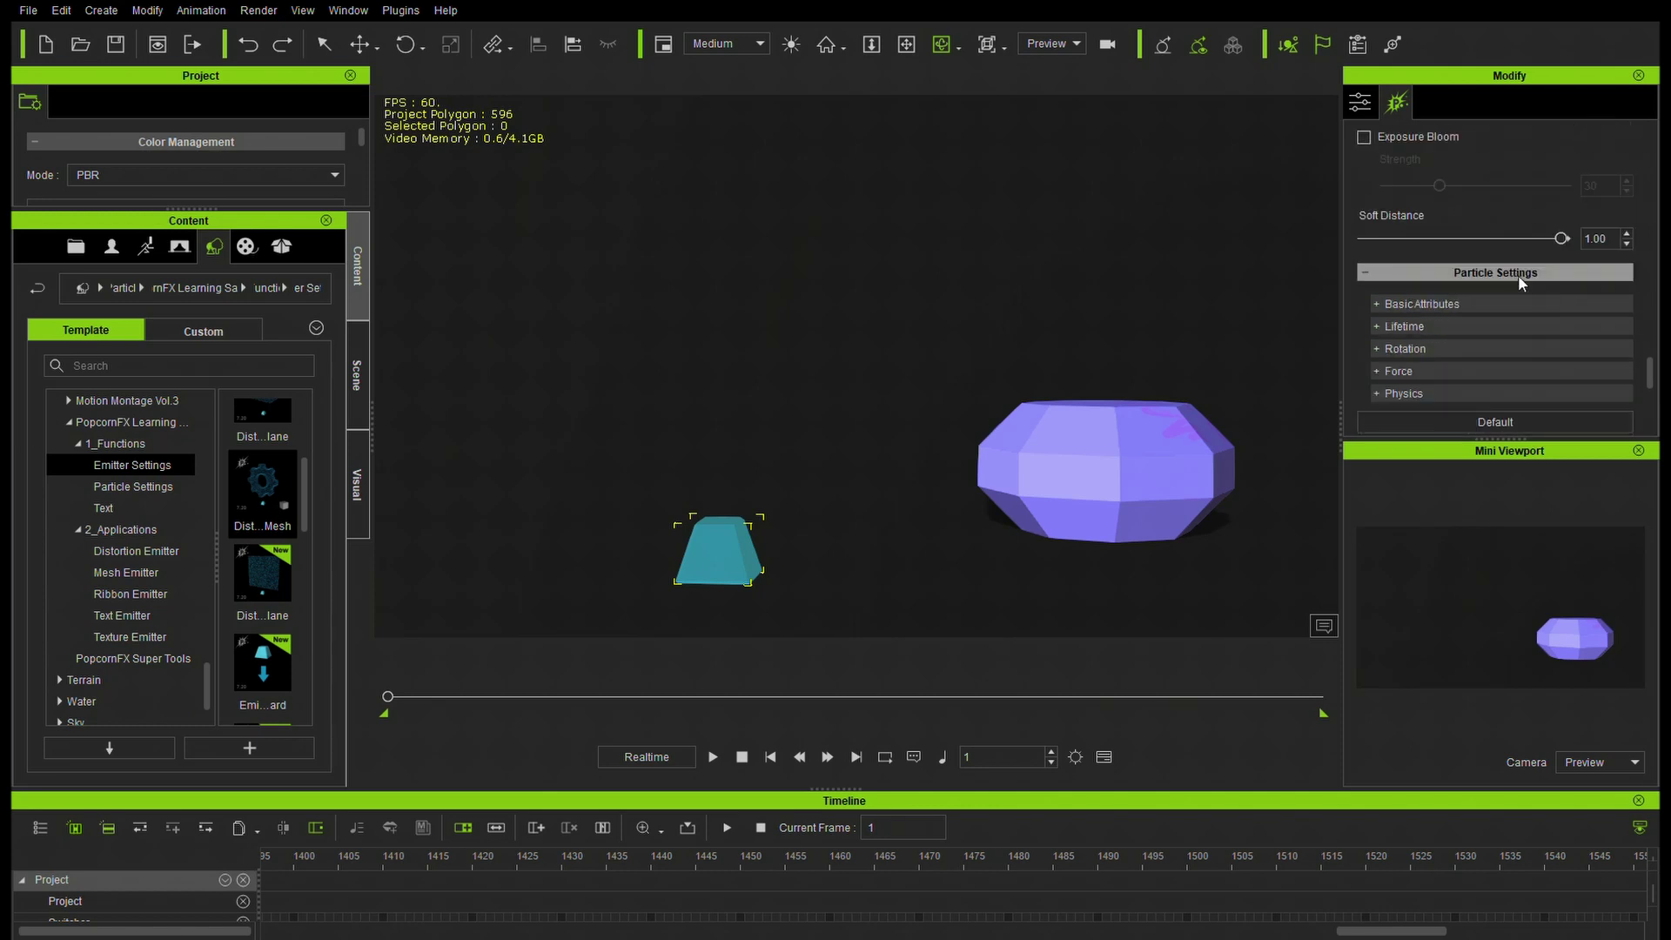
pyautogui.click(1378, 329)
pyautogui.scroll(-5, 1464, 353)
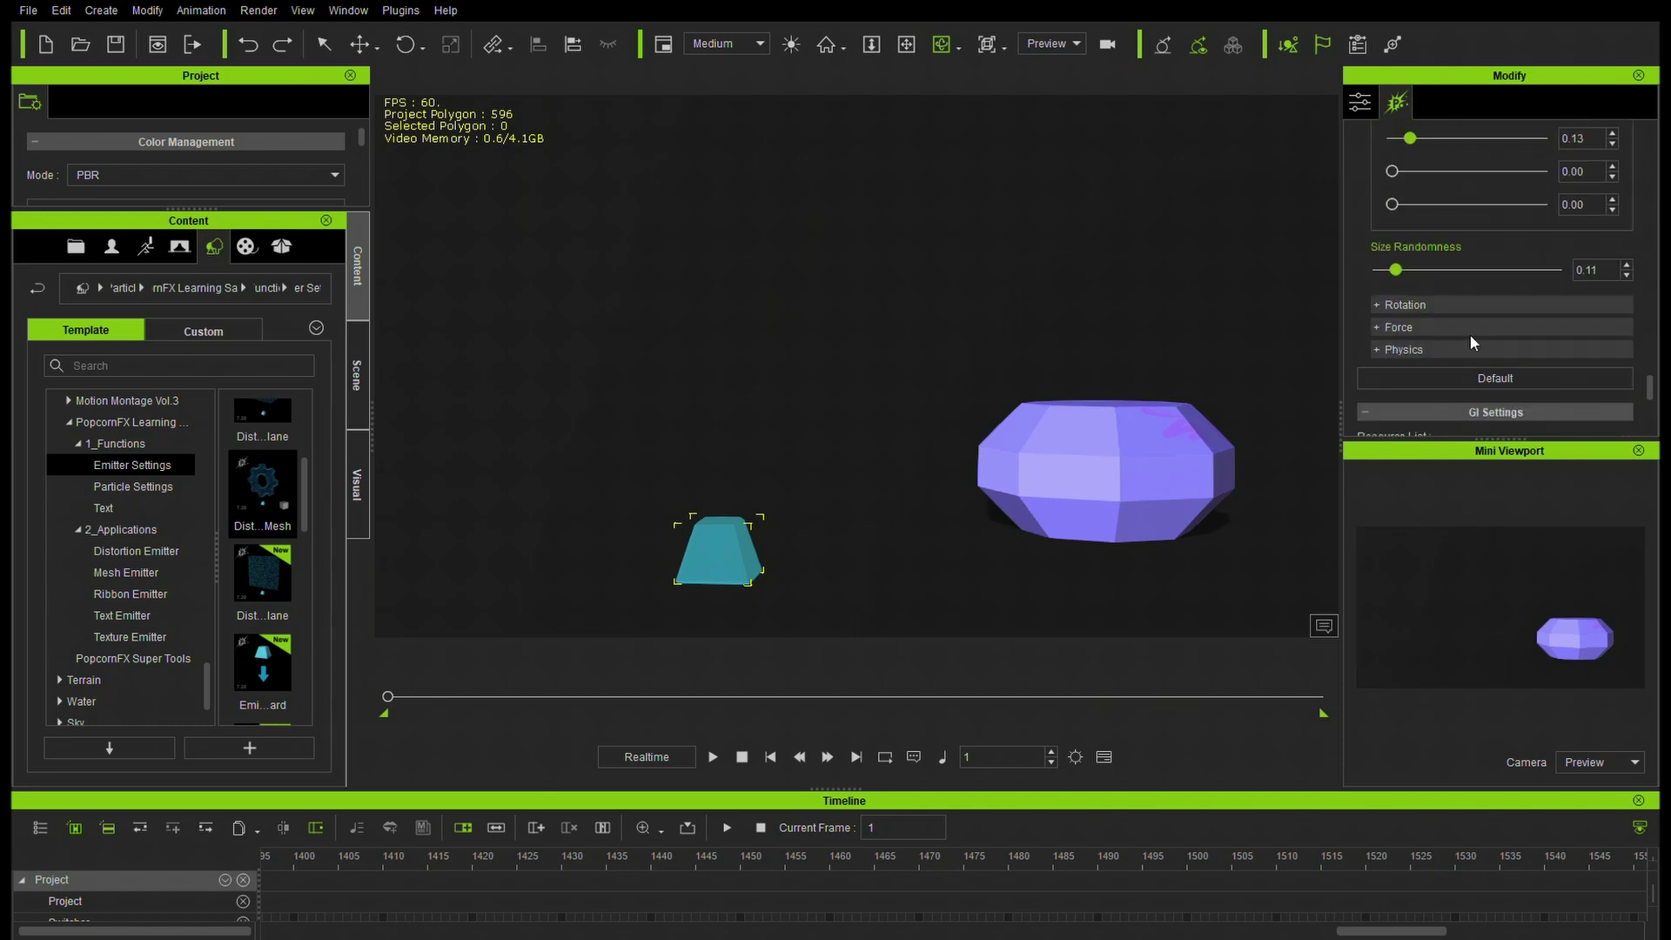
pyautogui.scroll(2, 1446, 299)
pyautogui.scroll(1, 1448, 299)
pyautogui.moveTo(1481, 245); pyautogui.dragTo(1490, 245)
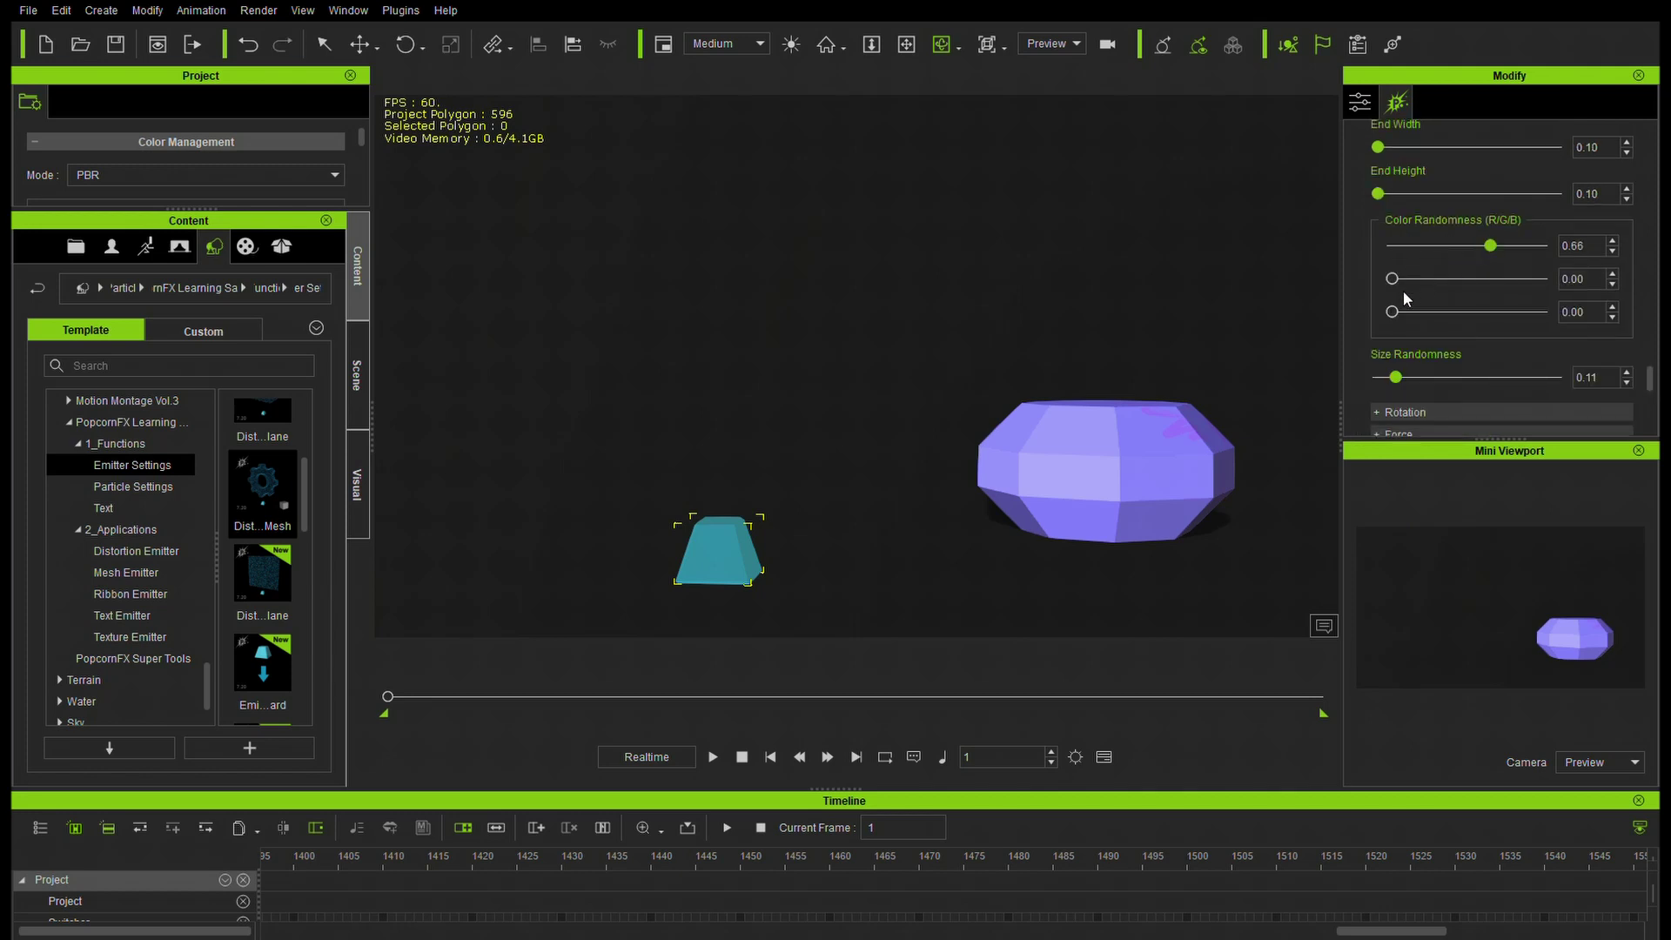
pyautogui.moveTo(1396, 280); pyautogui.dragTo(1497, 281)
pyautogui.moveTo(1394, 313); pyautogui.dragTo(1482, 315)
# Play the simulation to check the randomized particle colors, and return to frame 1.
pyautogui.click(712, 757)
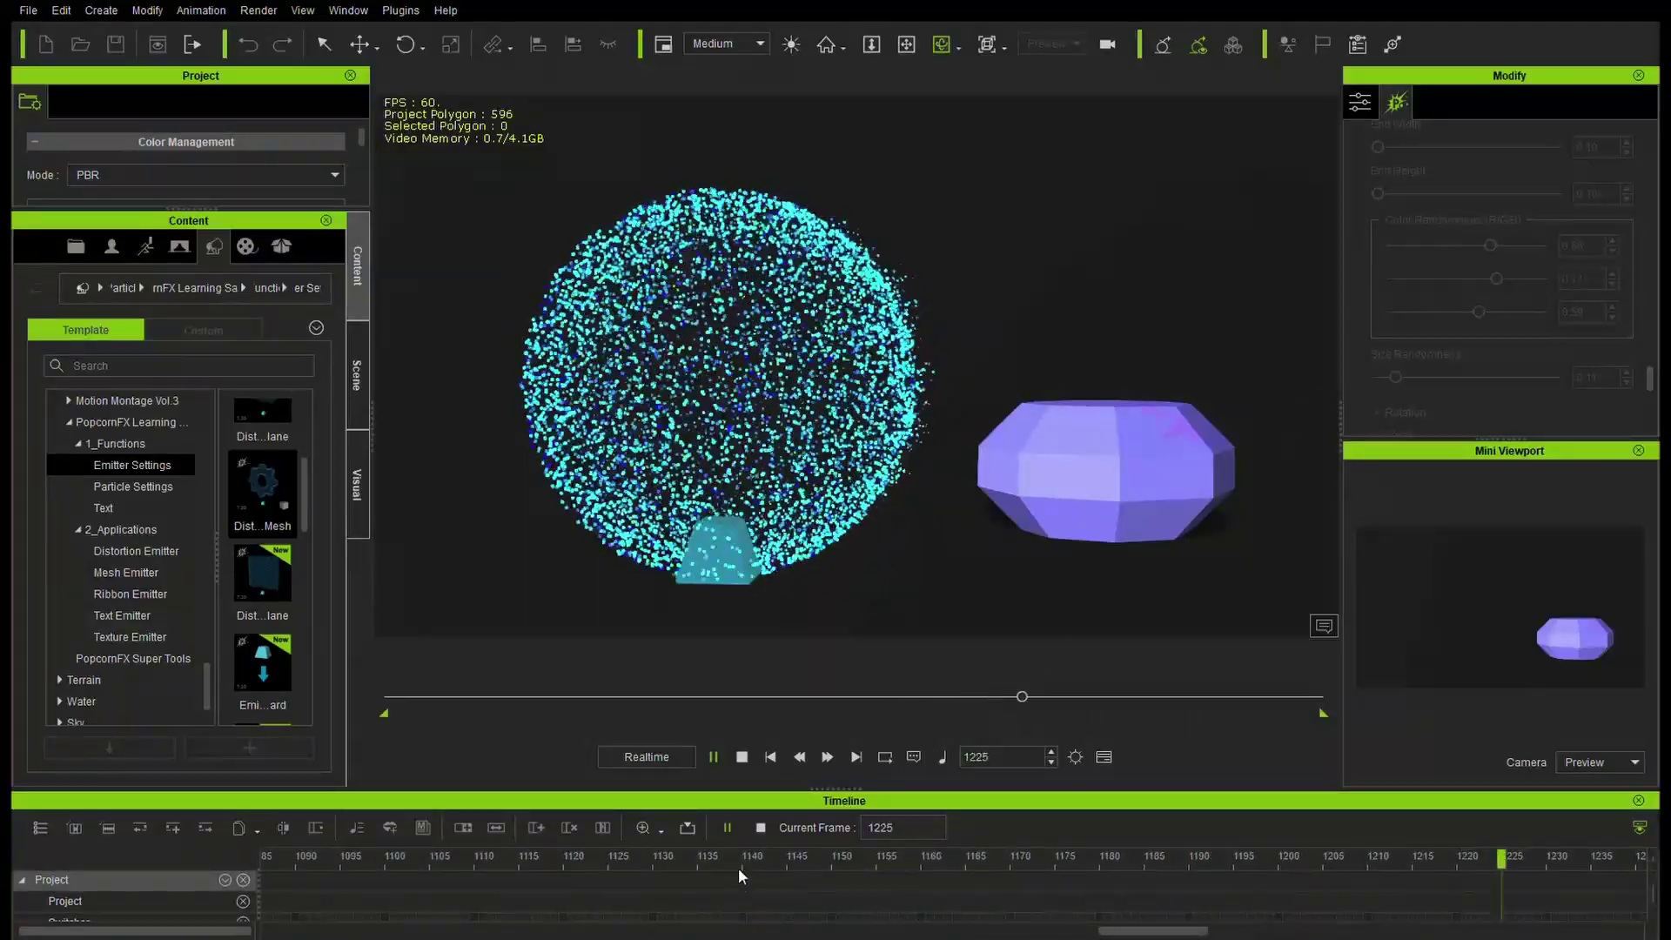
pyautogui.click(714, 757)
pyautogui.moveTo(1093, 695); pyautogui.dragTo(52, 702)
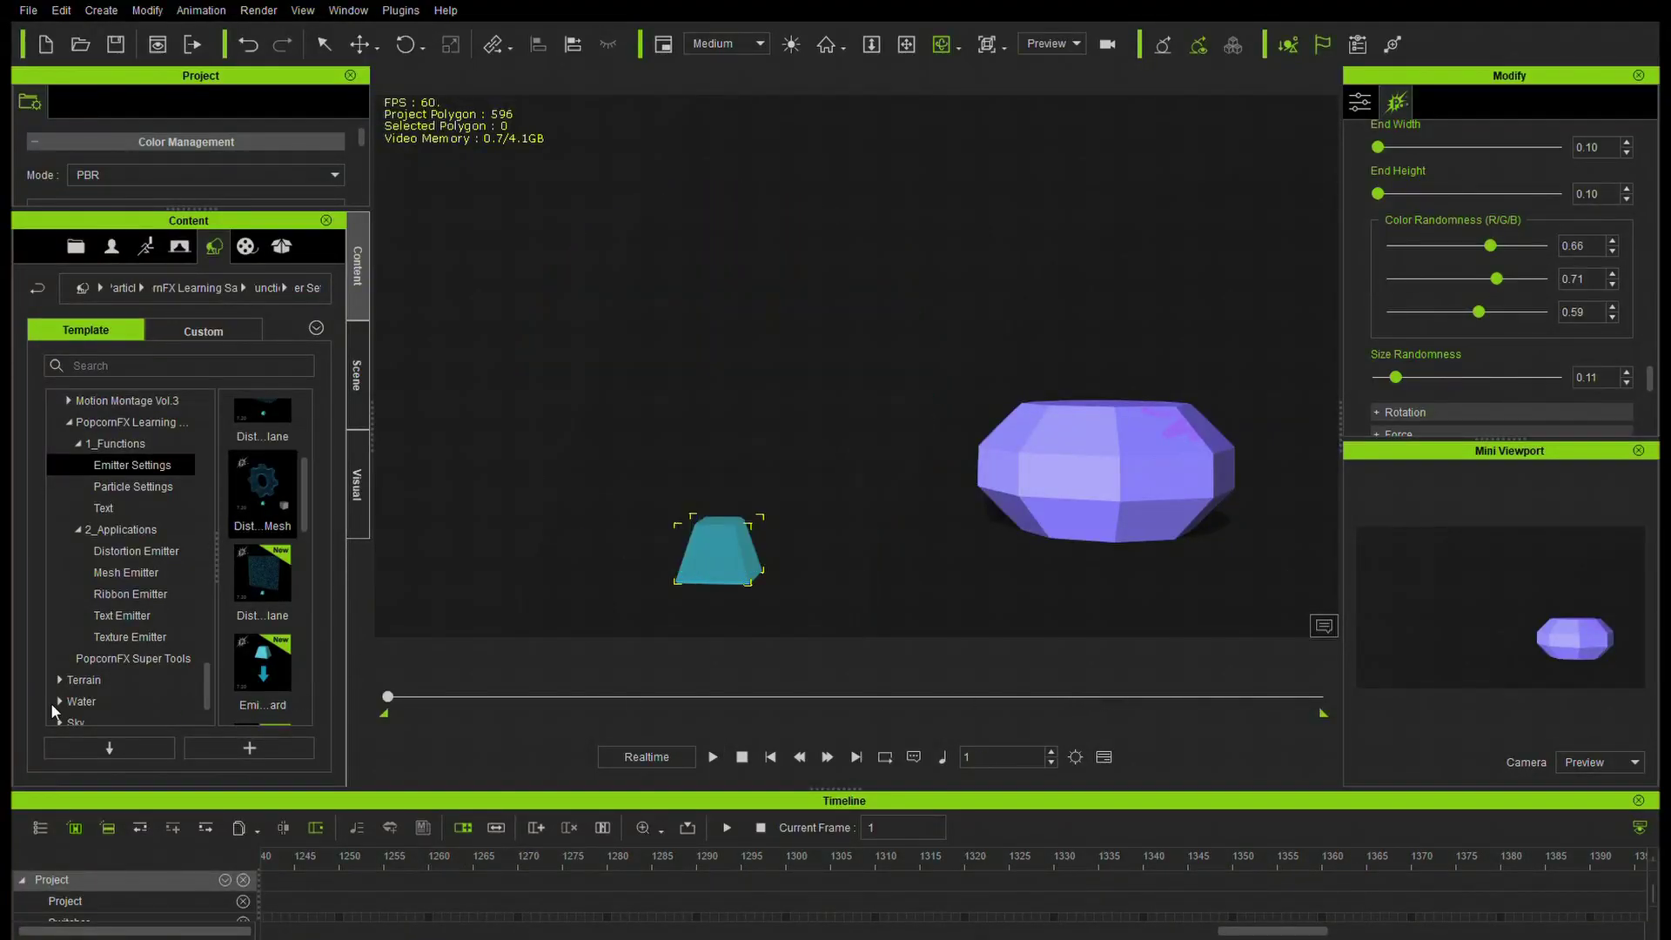
# In the particles' Force settings, set the Z wind to 7.93 and Wind Turbulence to 0.83.
pyautogui.scroll(-4, 1620, 317)
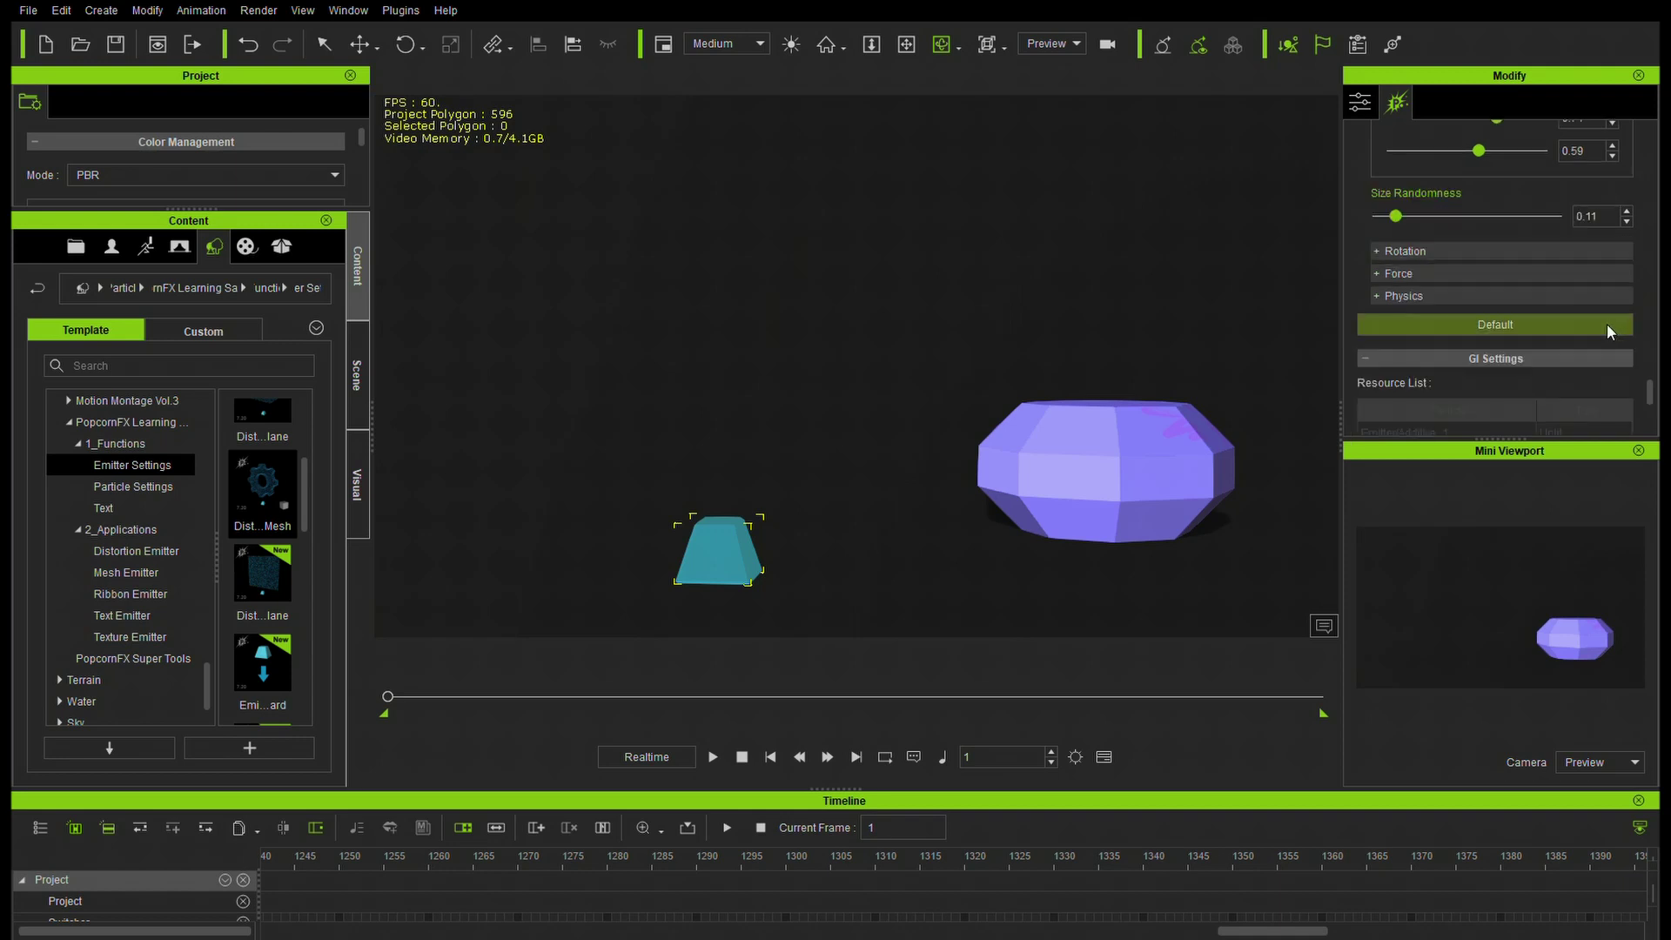
pyautogui.click(1374, 273)
pyautogui.scroll(-4, 1457, 304)
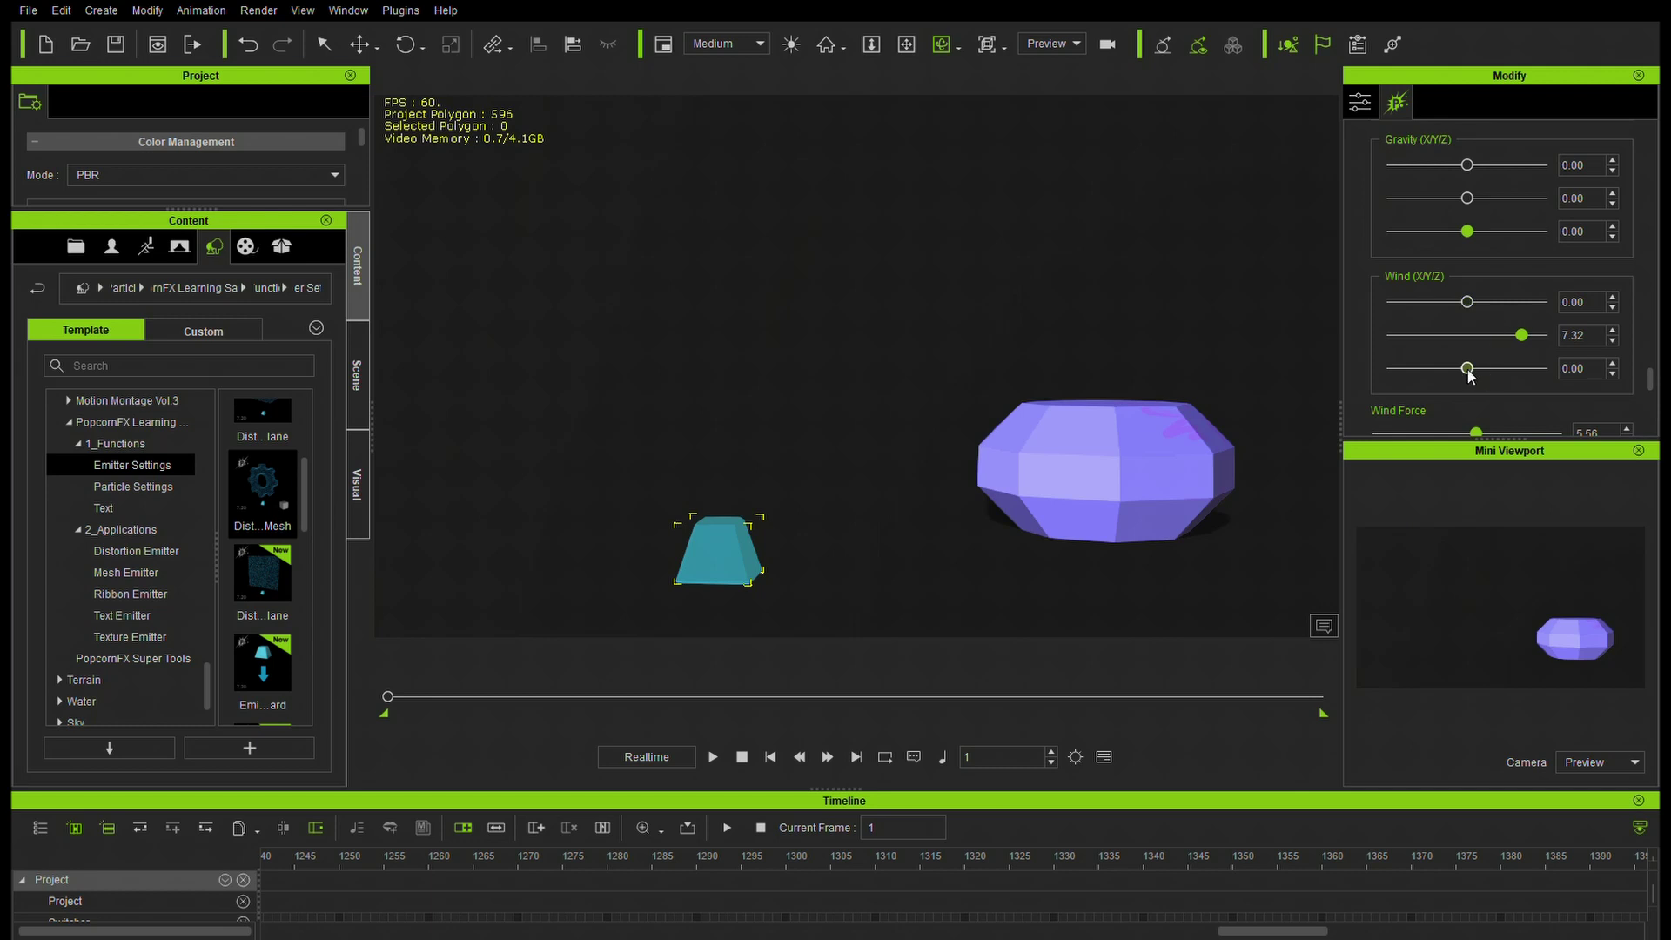
pyautogui.scroll(-3, 1467, 370)
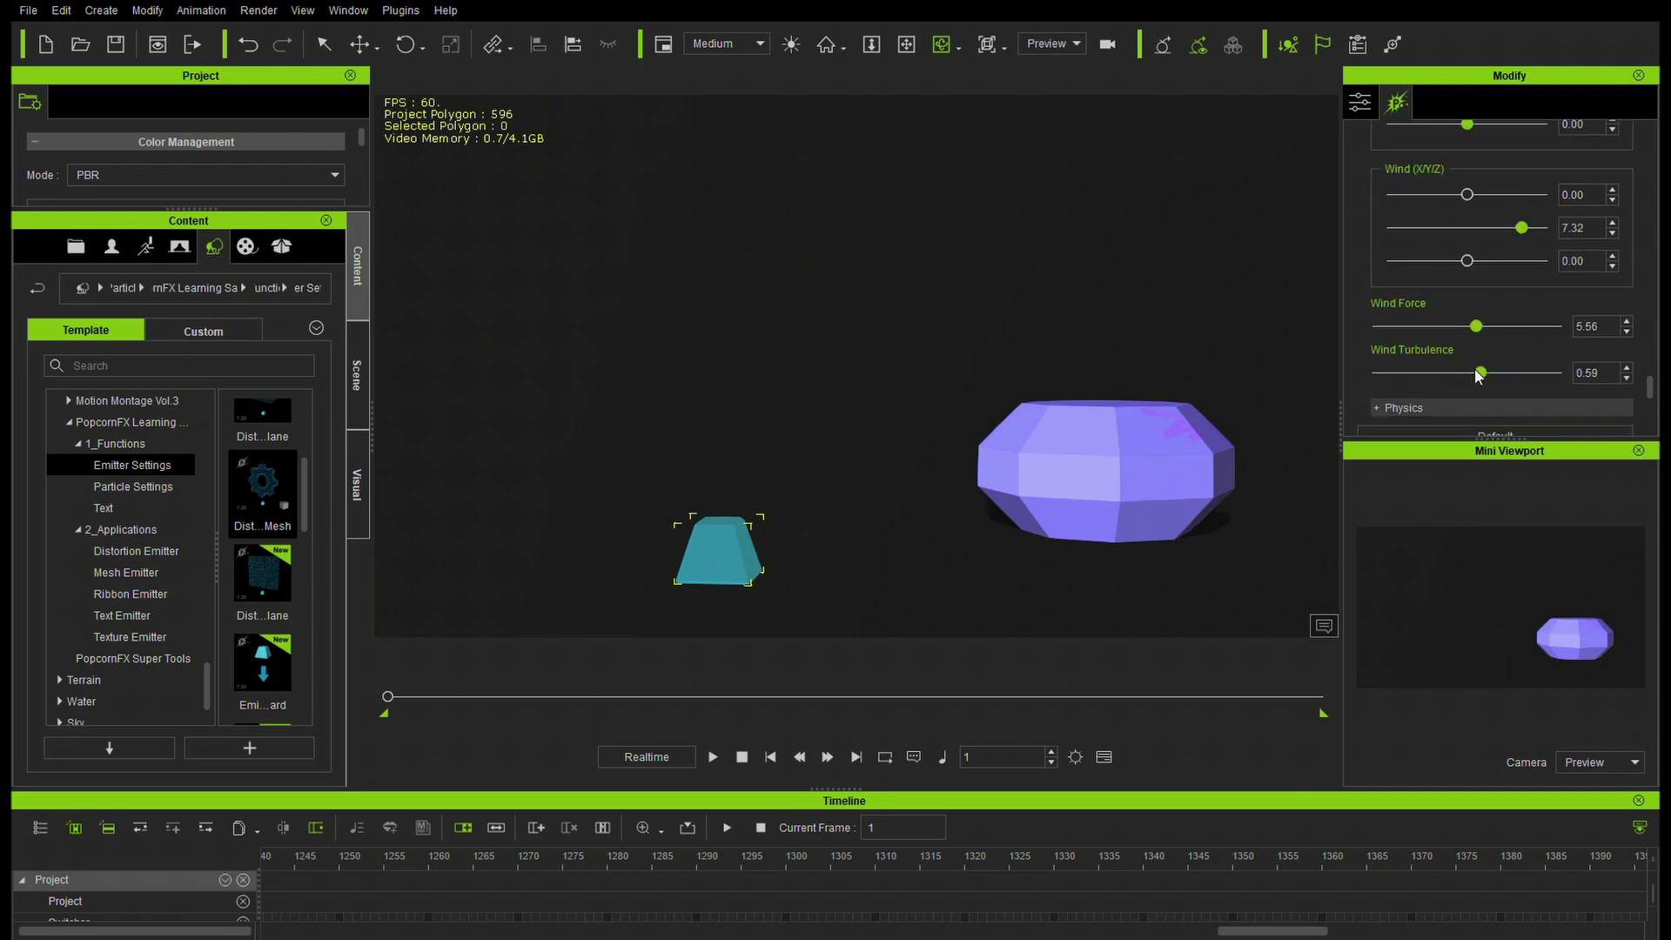
pyautogui.moveTo(1467, 260); pyautogui.dragTo(1526, 260)
pyautogui.scroll(-3, 1496, 361)
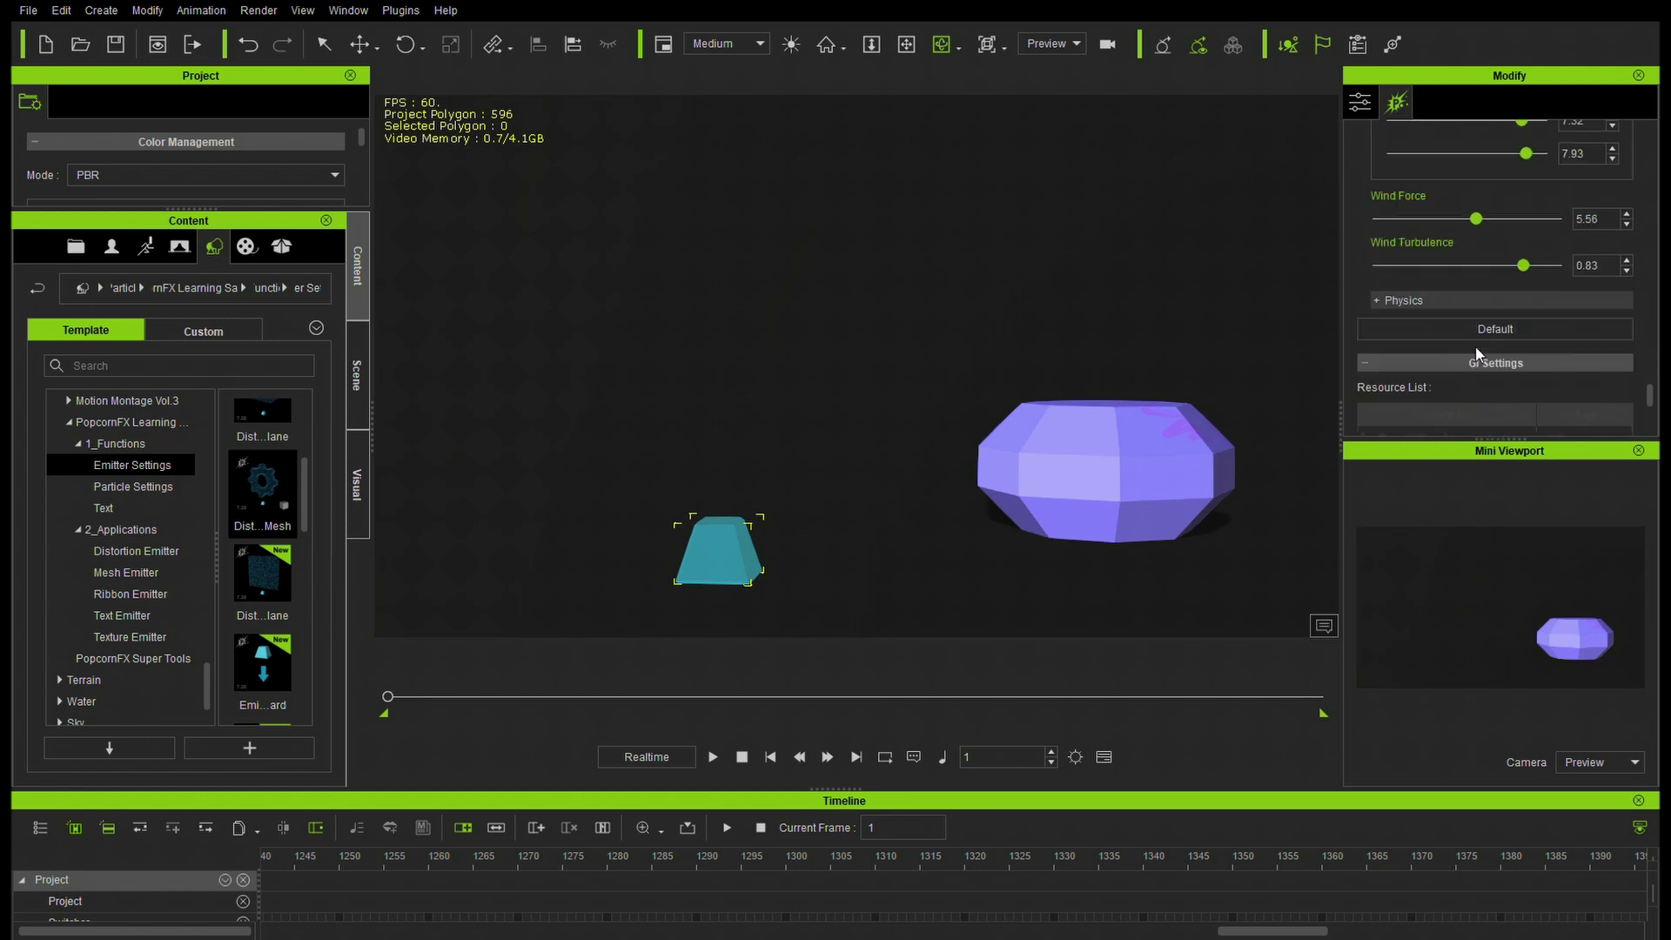
# Set Collision End to Stay in the particles' Physics settings, then play and pause the simulation.
pyautogui.click(1380, 300)
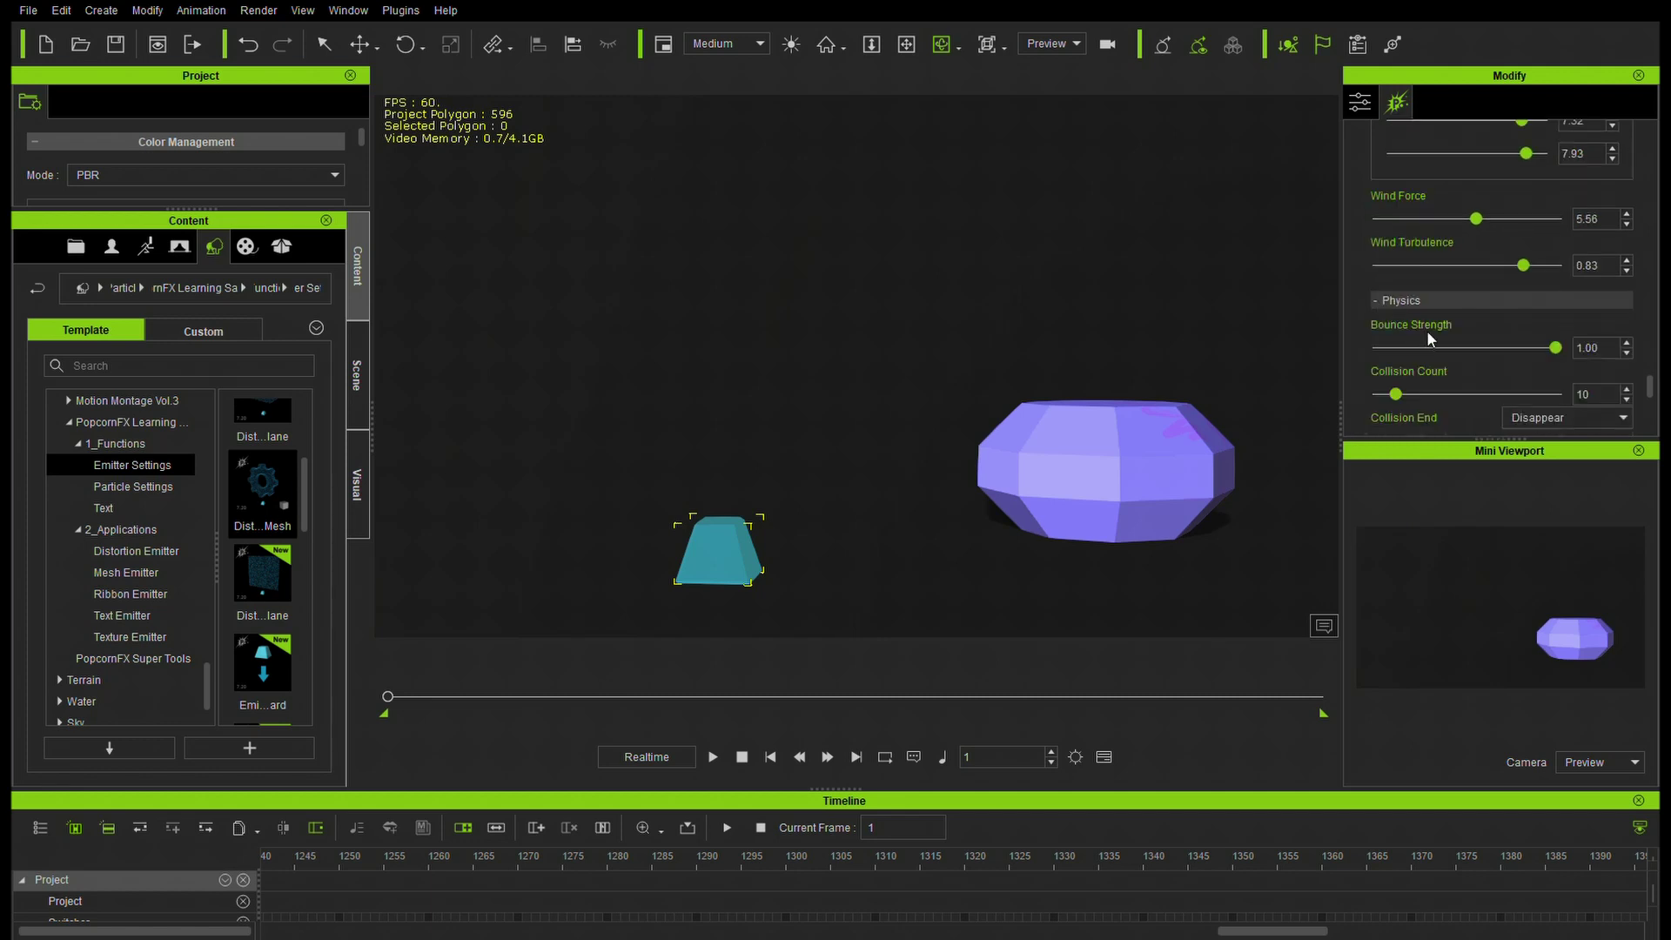
pyautogui.scroll(-3, 1427, 332)
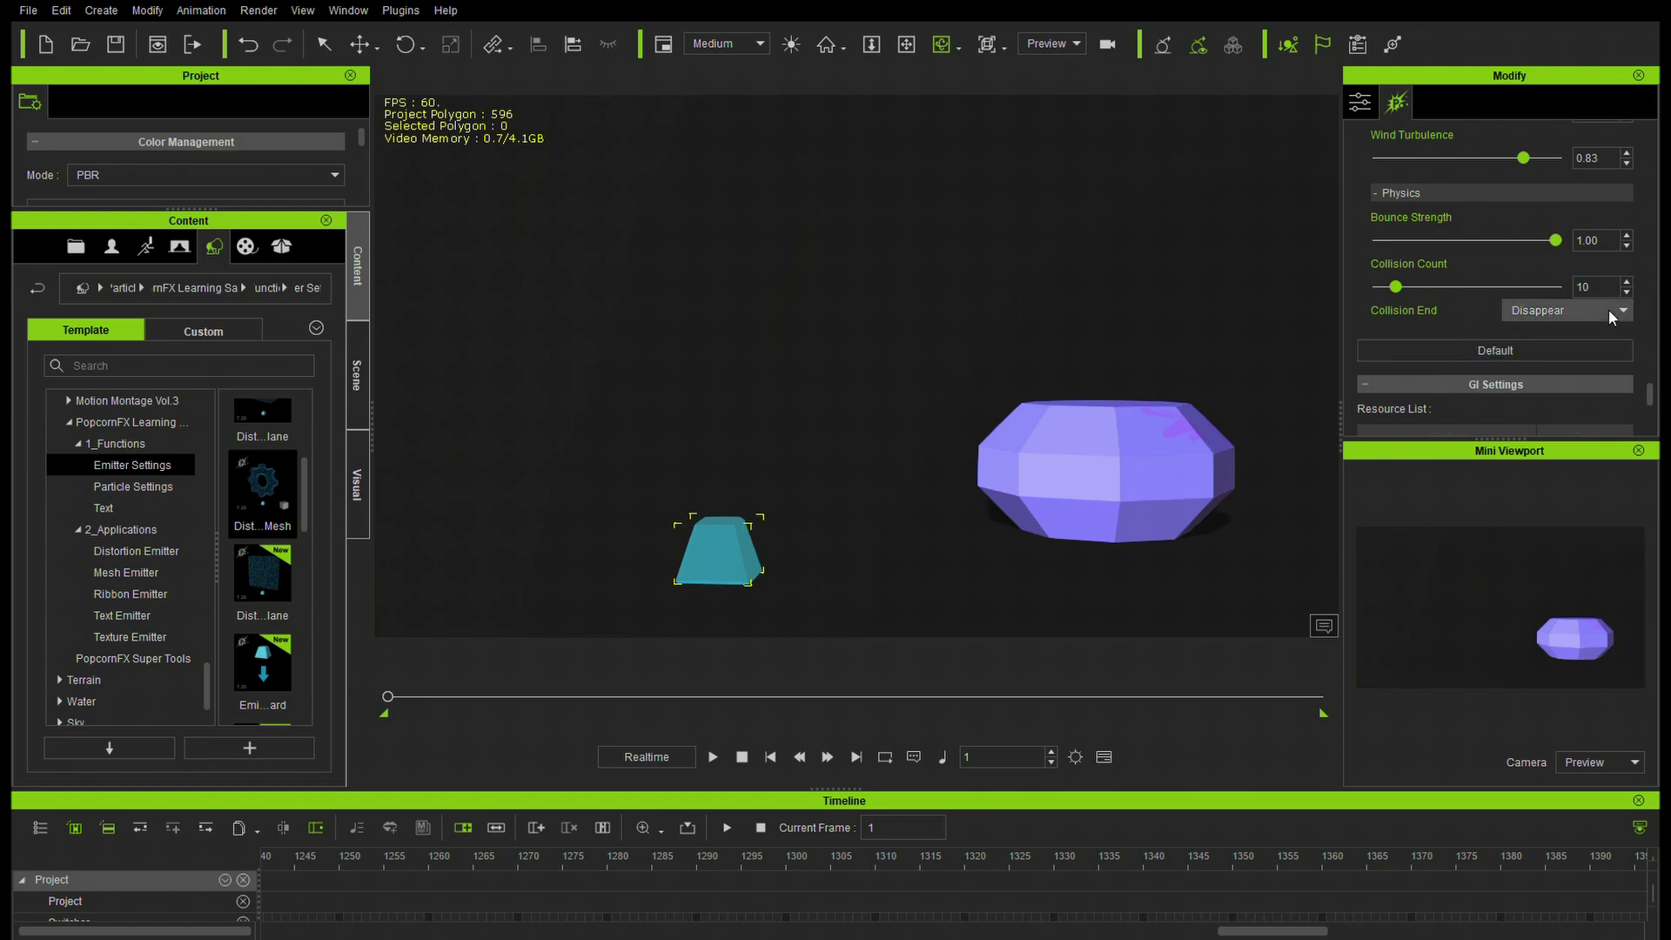
pyautogui.scroll(-1, 1563, 315)
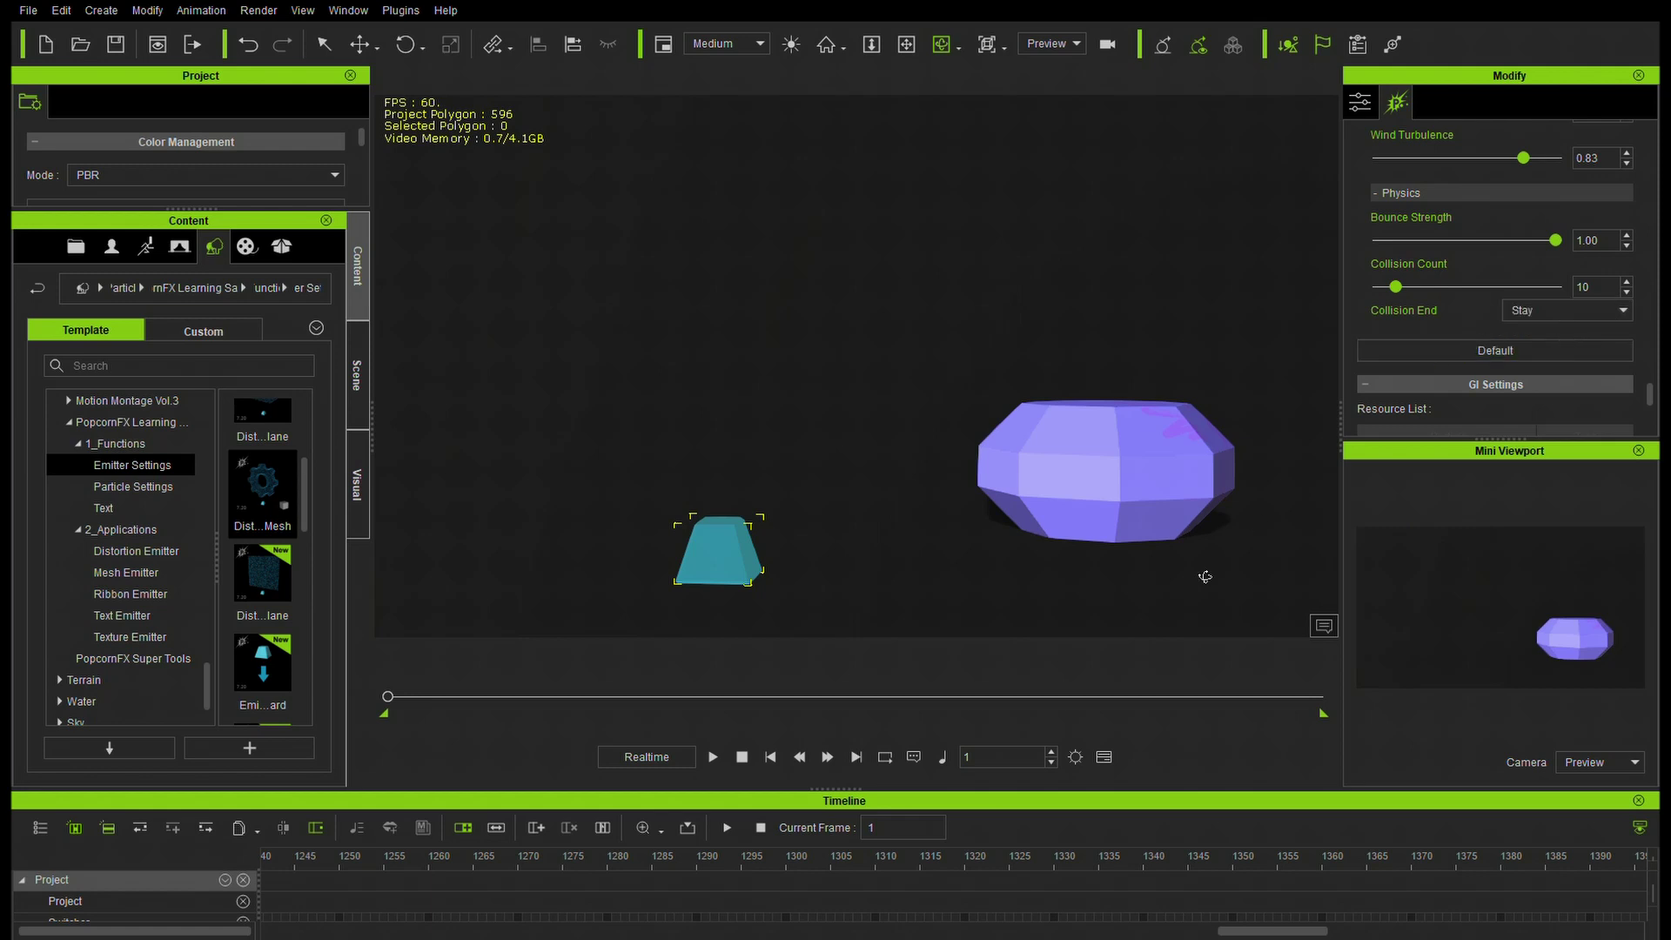
pyautogui.click(712, 757)
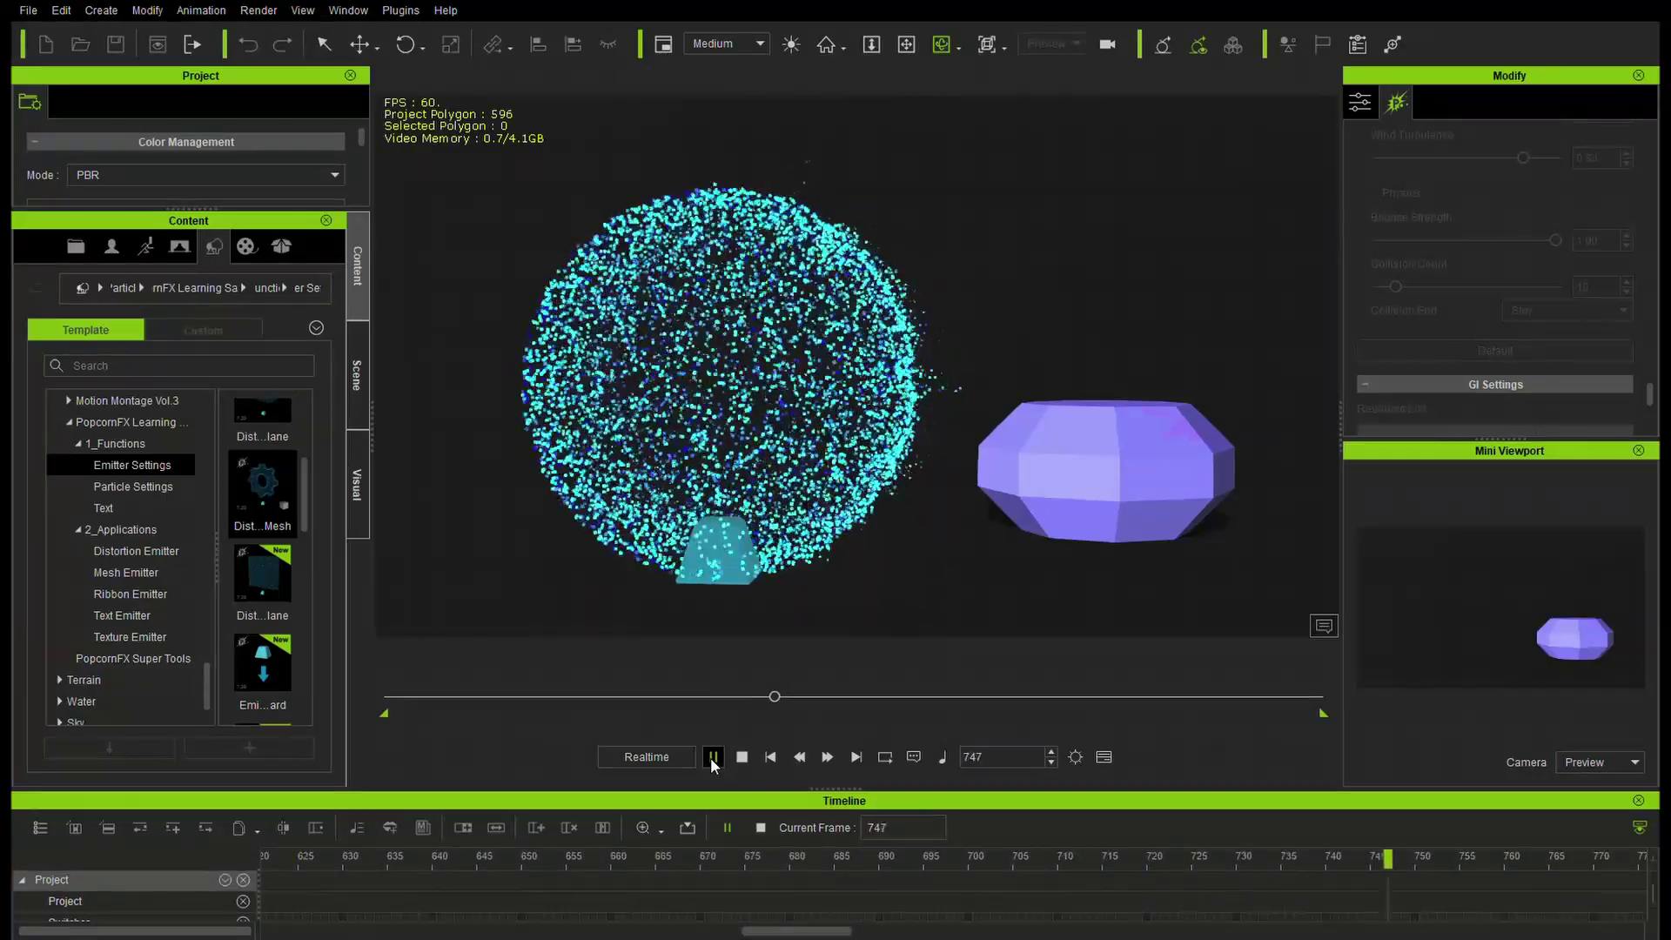
pyautogui.click(713, 757)
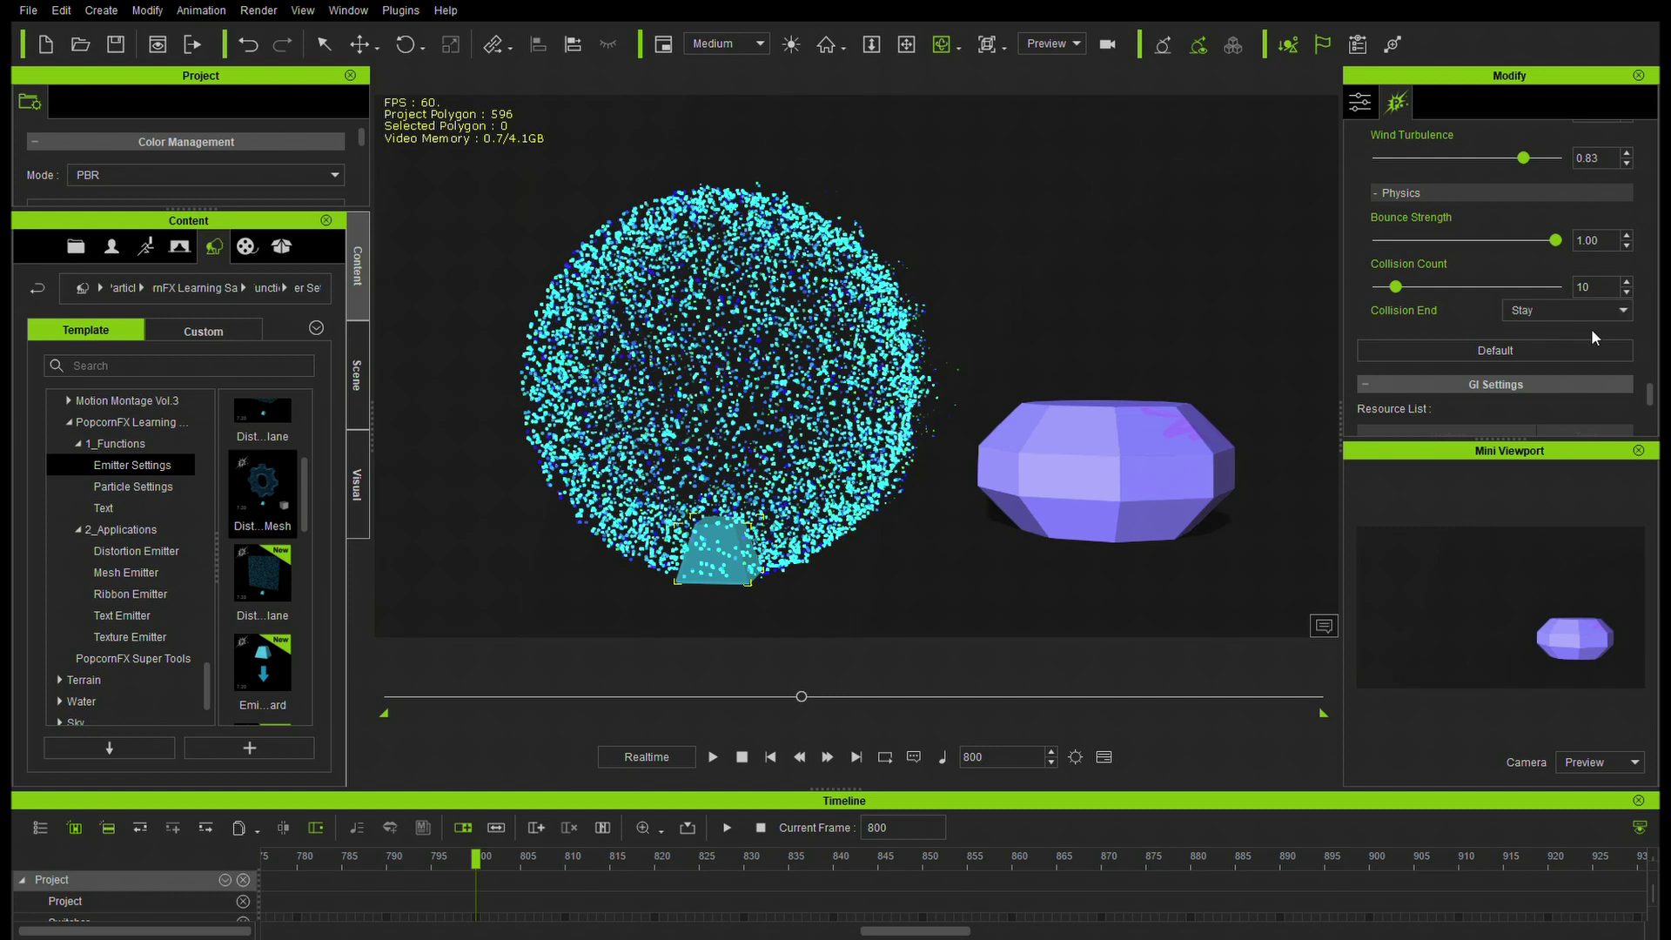
# Examine the emitter's GI Settings, look back over the particle settings up to the material options, and collapse the Lifetime group.
pyautogui.scroll(-2, 1589, 328)
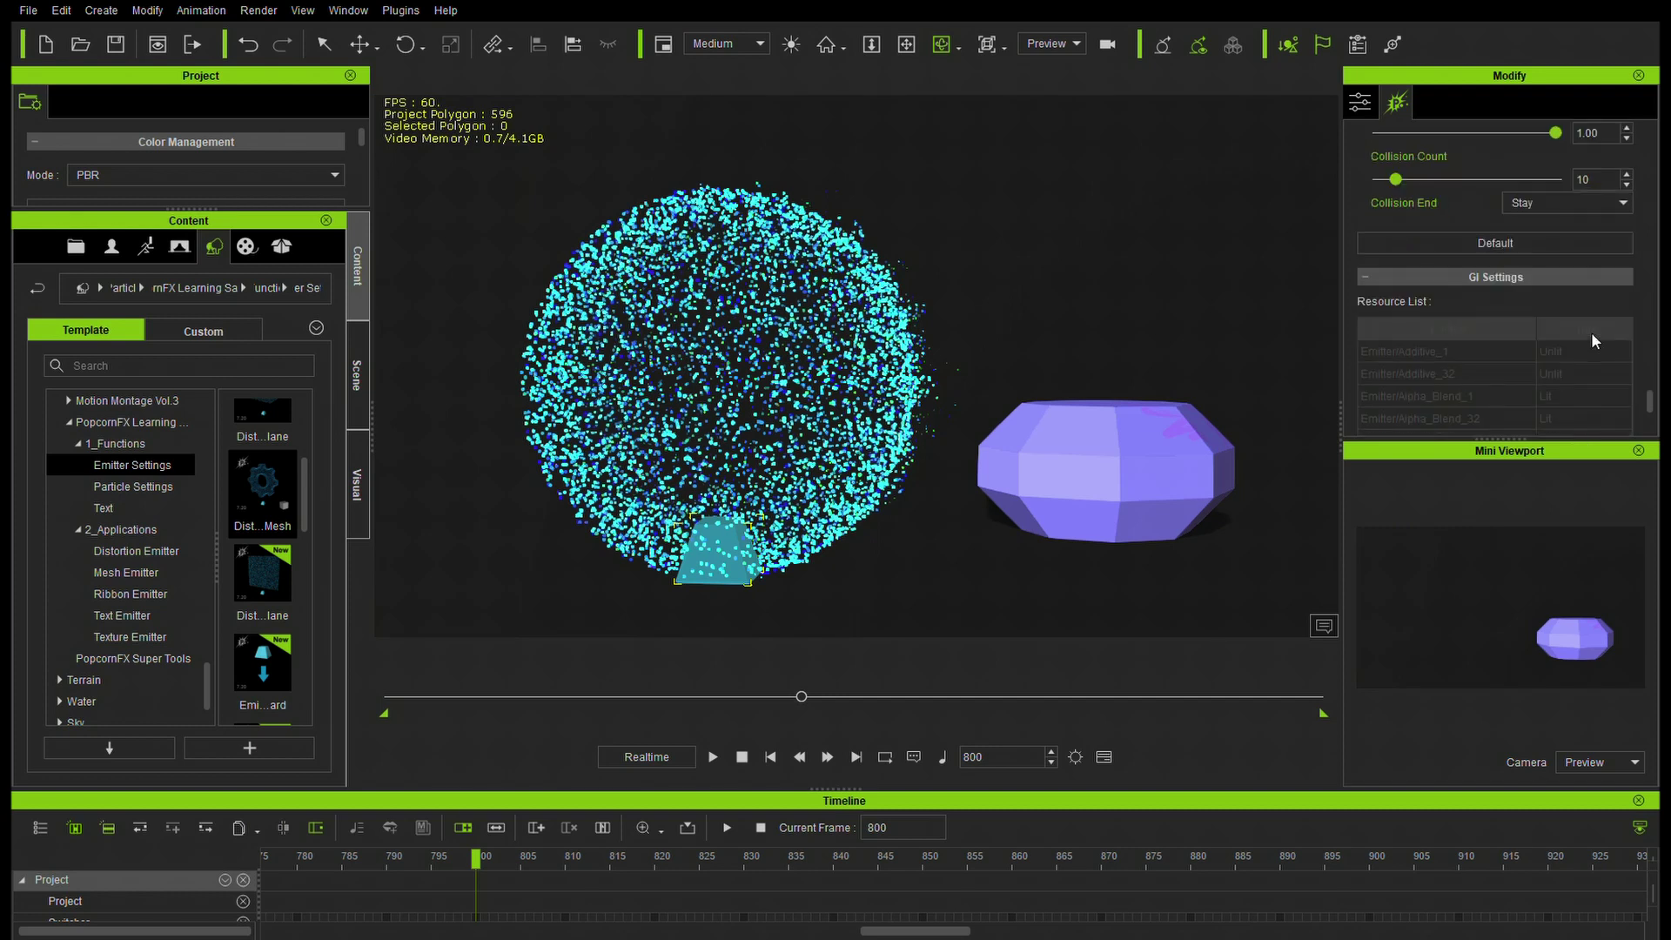
pyautogui.click(1378, 278)
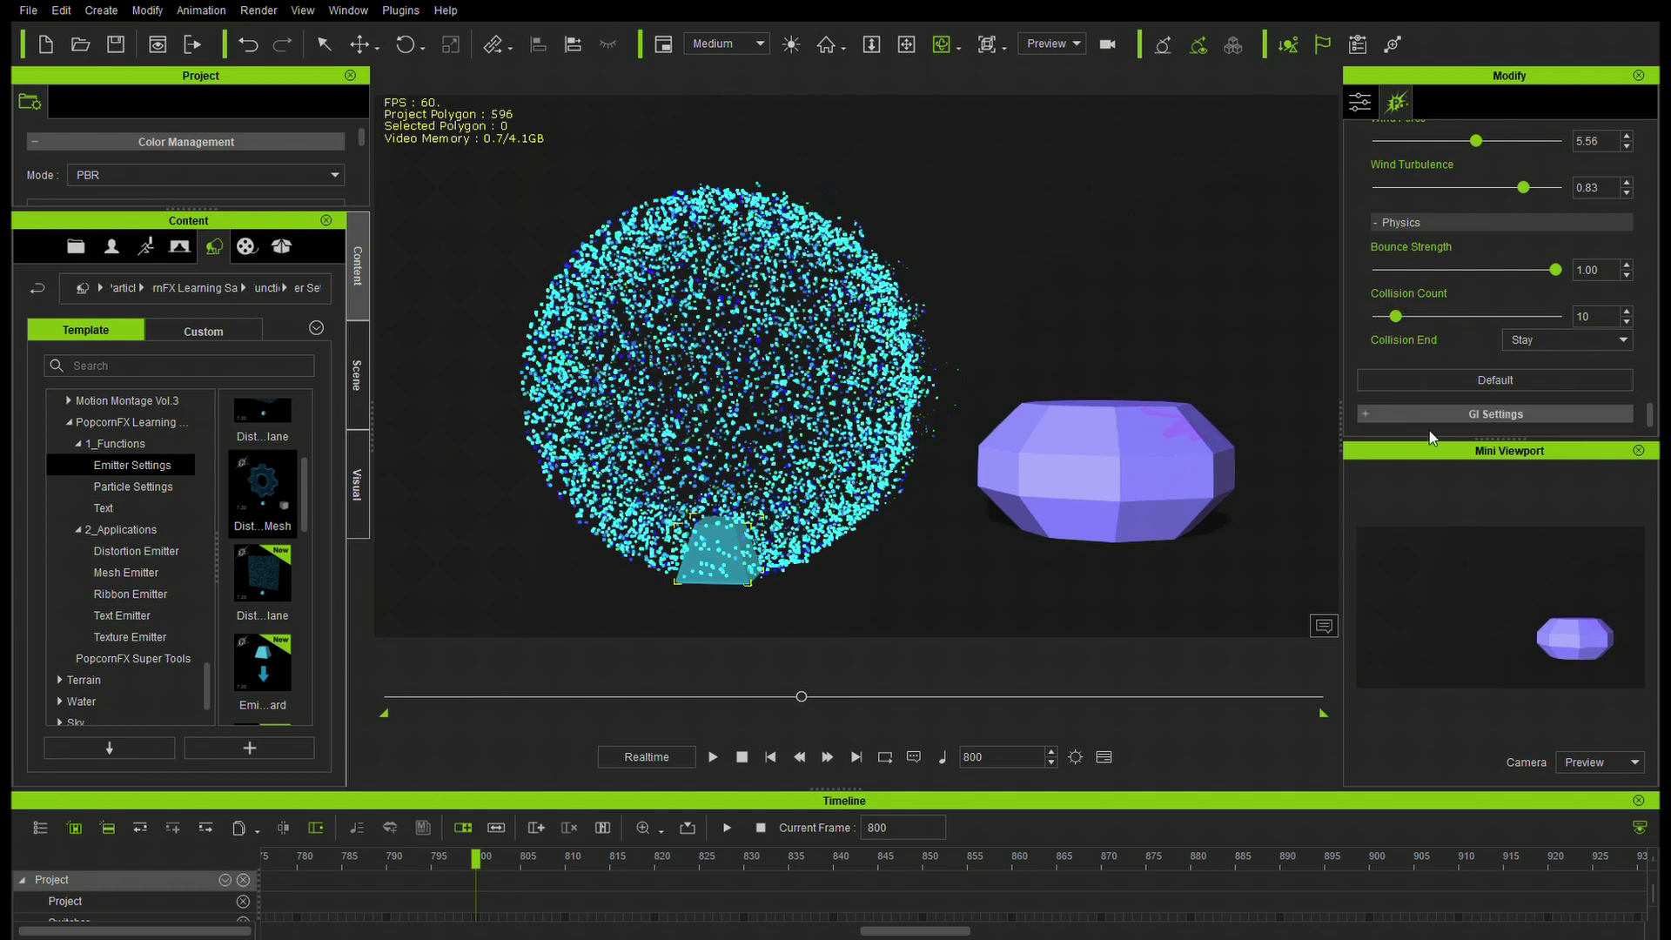
pyautogui.click(1563, 413)
pyautogui.scroll(-1, 1477, 309)
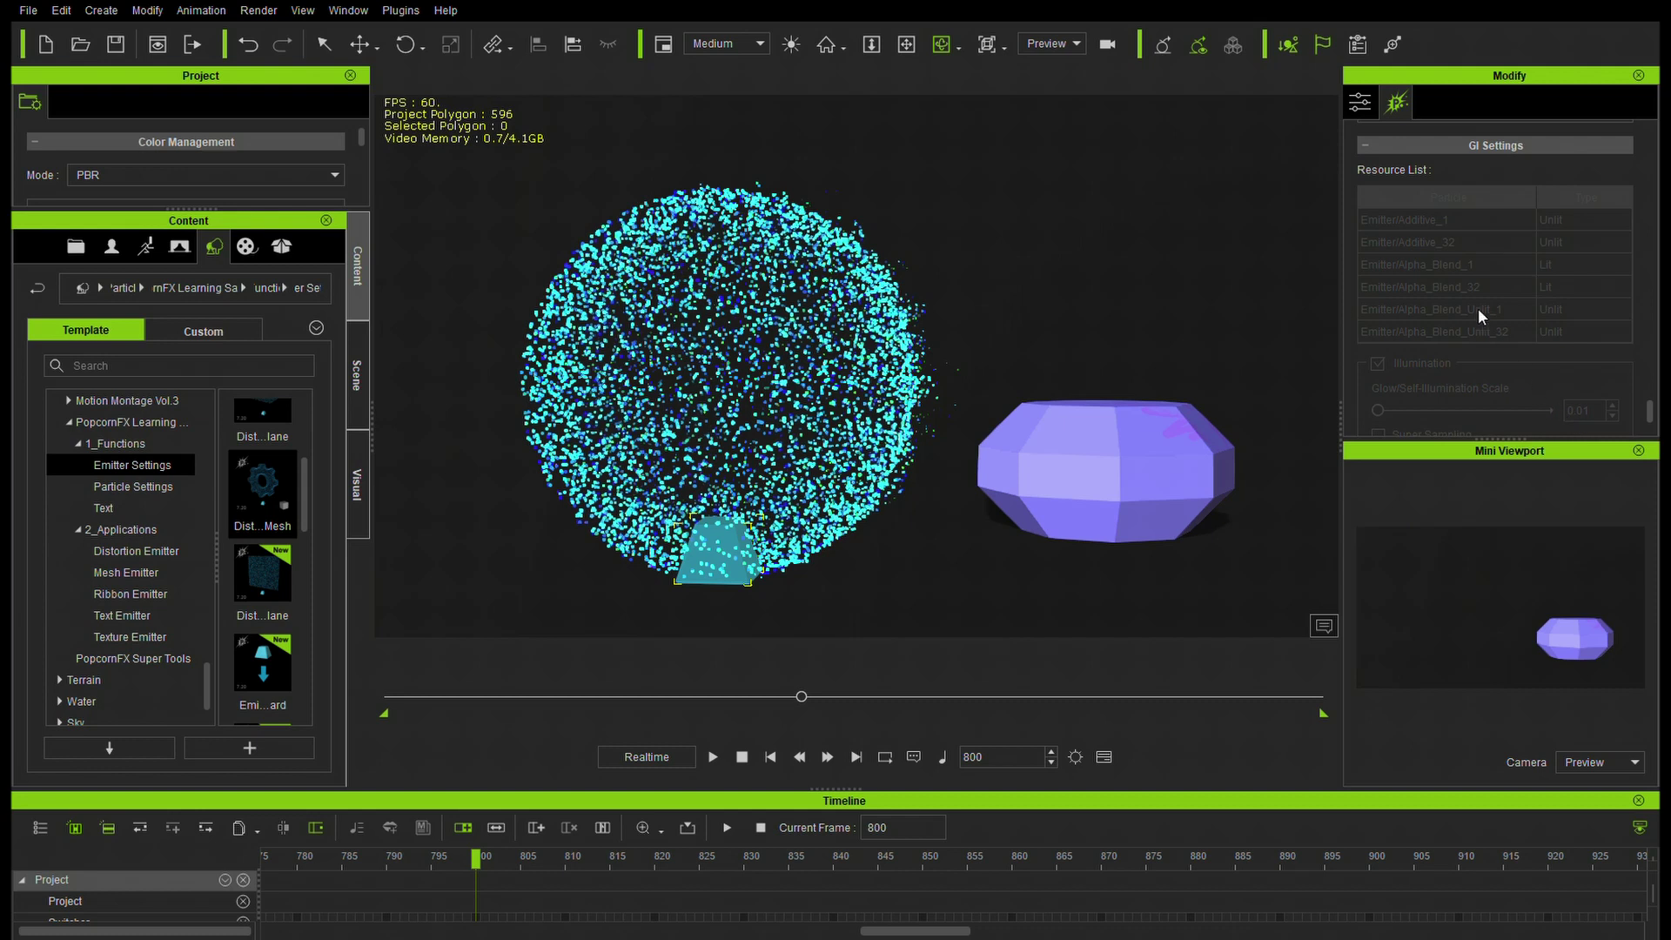
pyautogui.scroll(-1, 1584, 261)
pyautogui.scroll(2, 1532, 315)
pyautogui.scroll(10, 1538, 324)
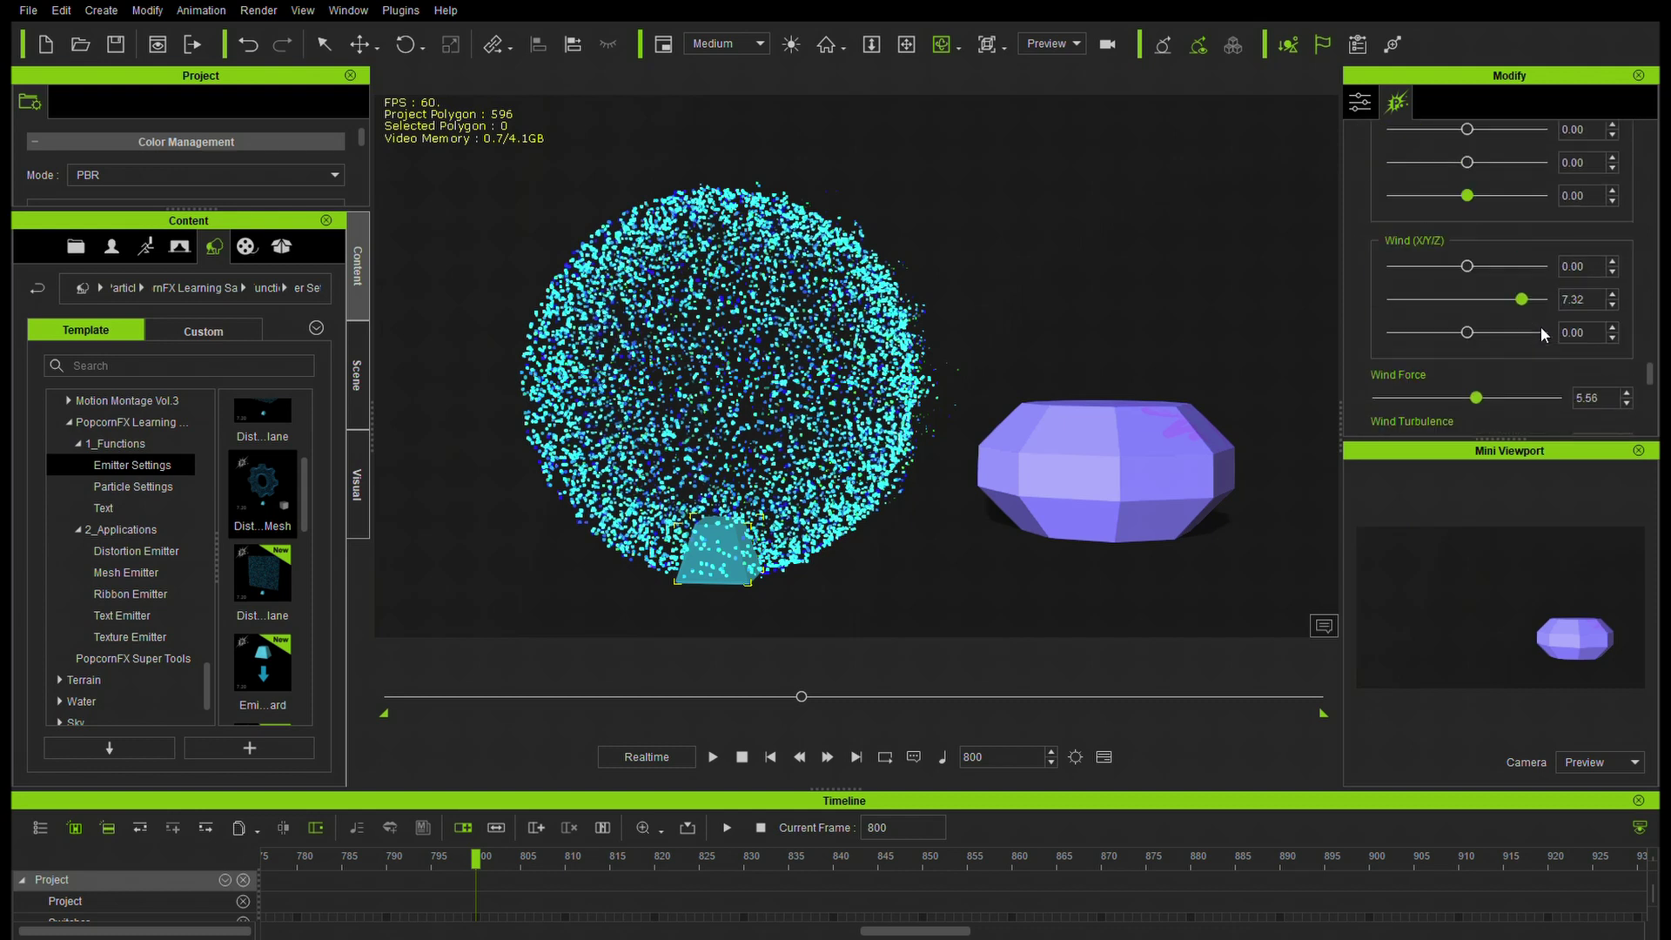
pyautogui.scroll(5, 1540, 327)
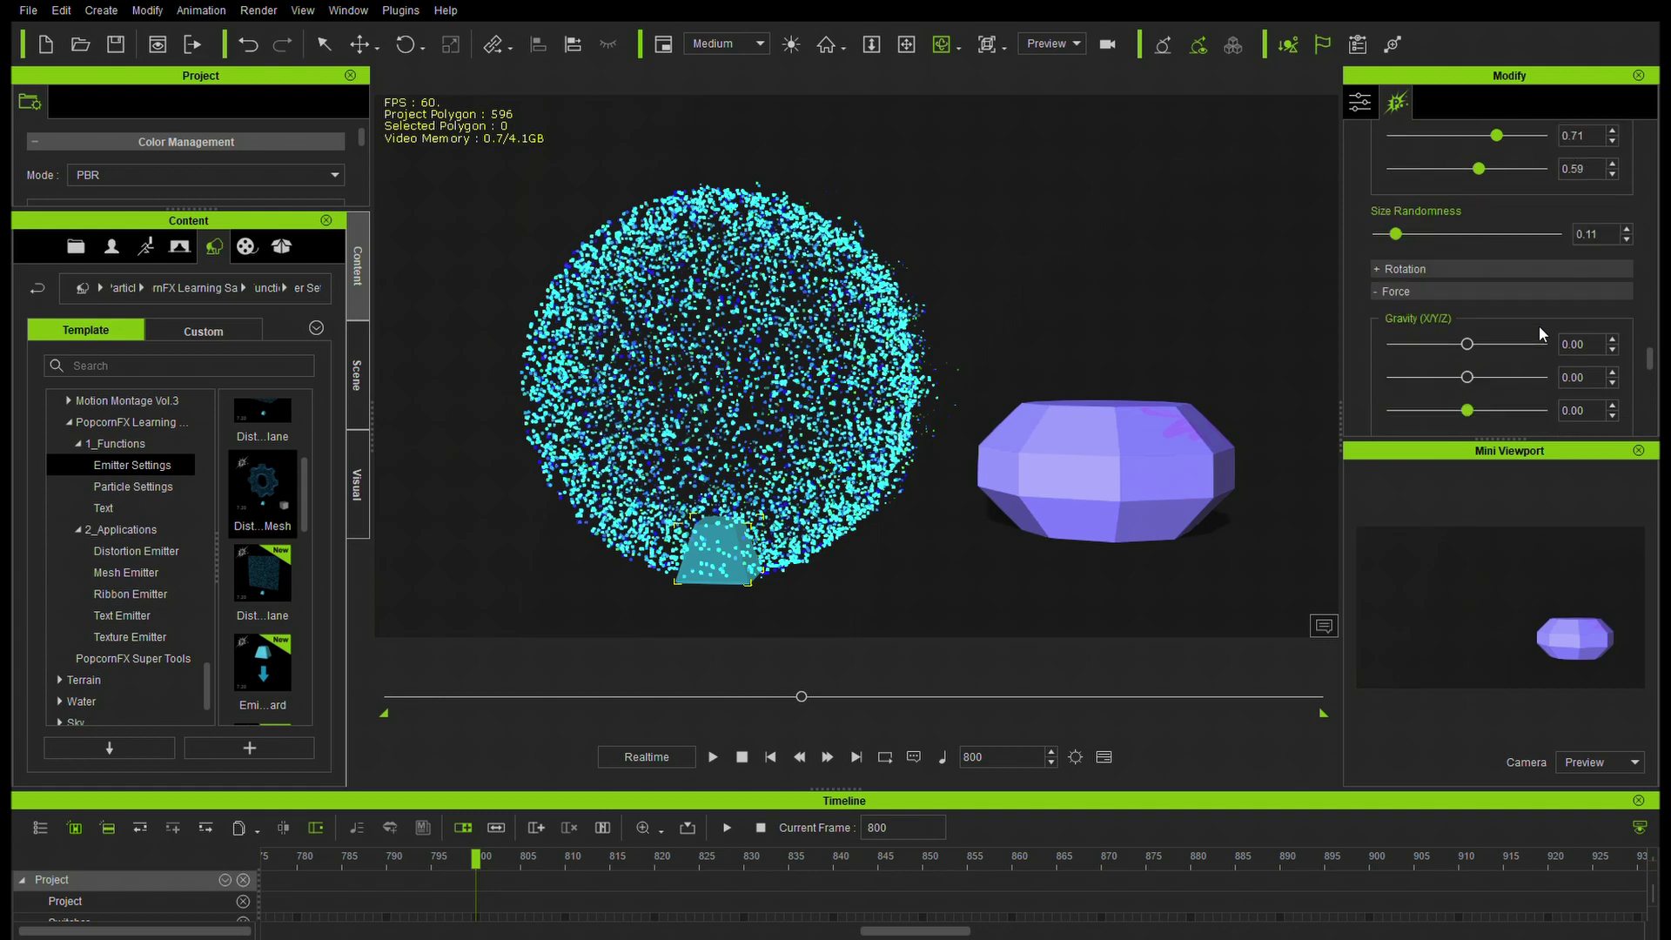
pyautogui.scroll(8, 1539, 331)
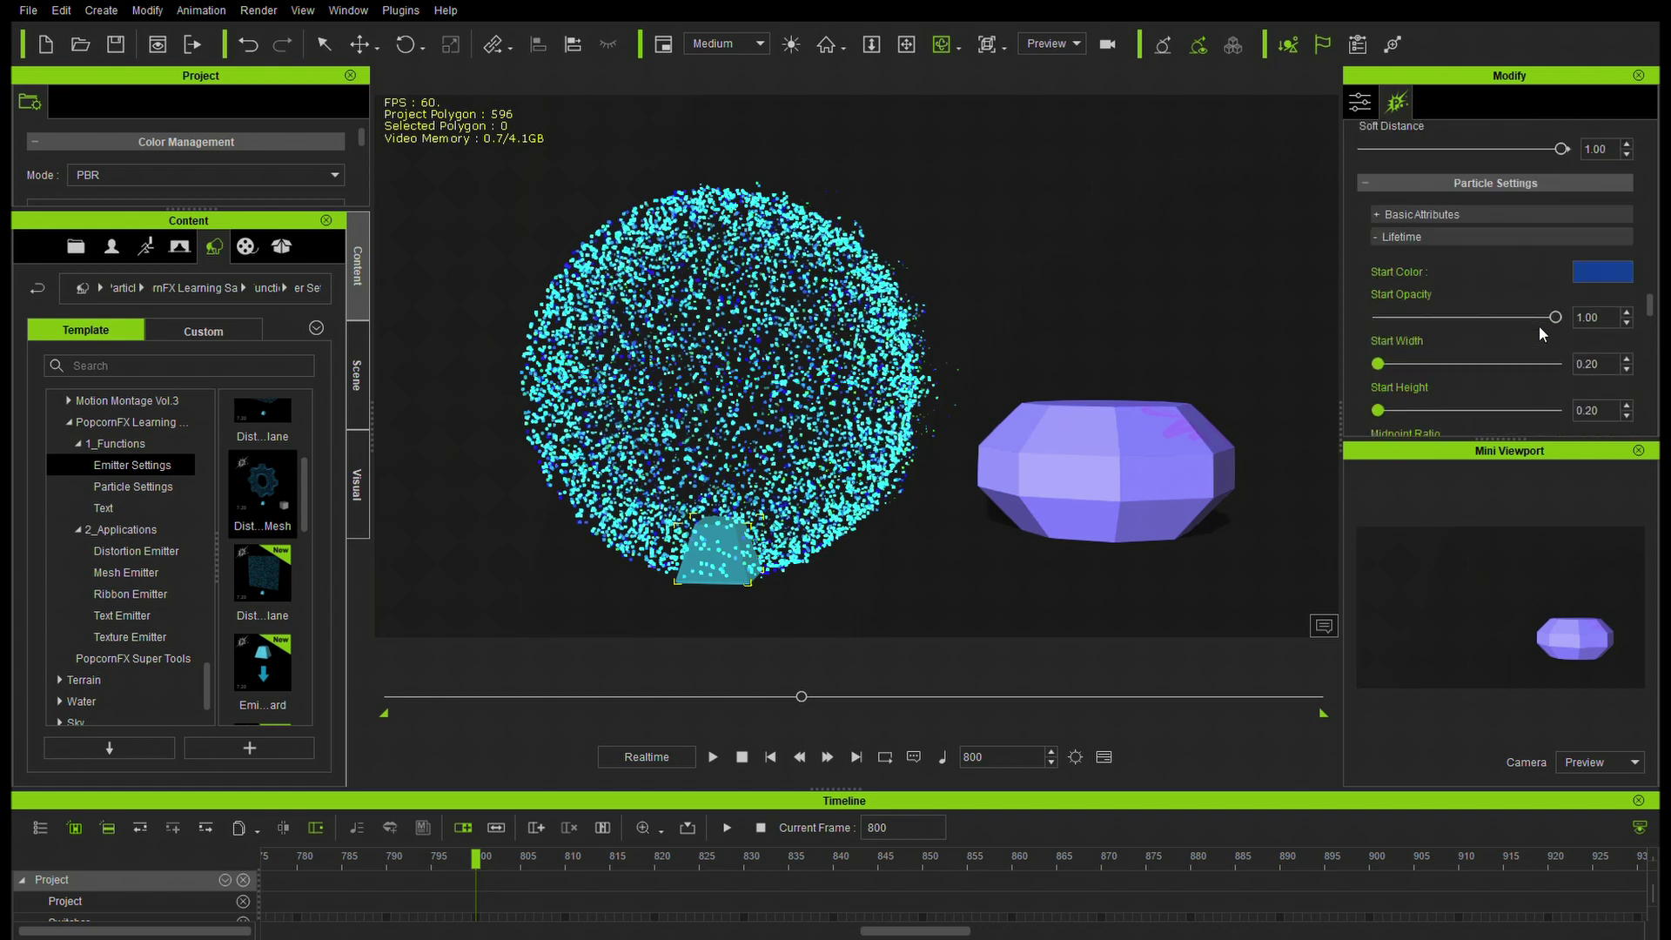
pyautogui.click(1373, 235)
pyautogui.scroll(3, 1427, 279)
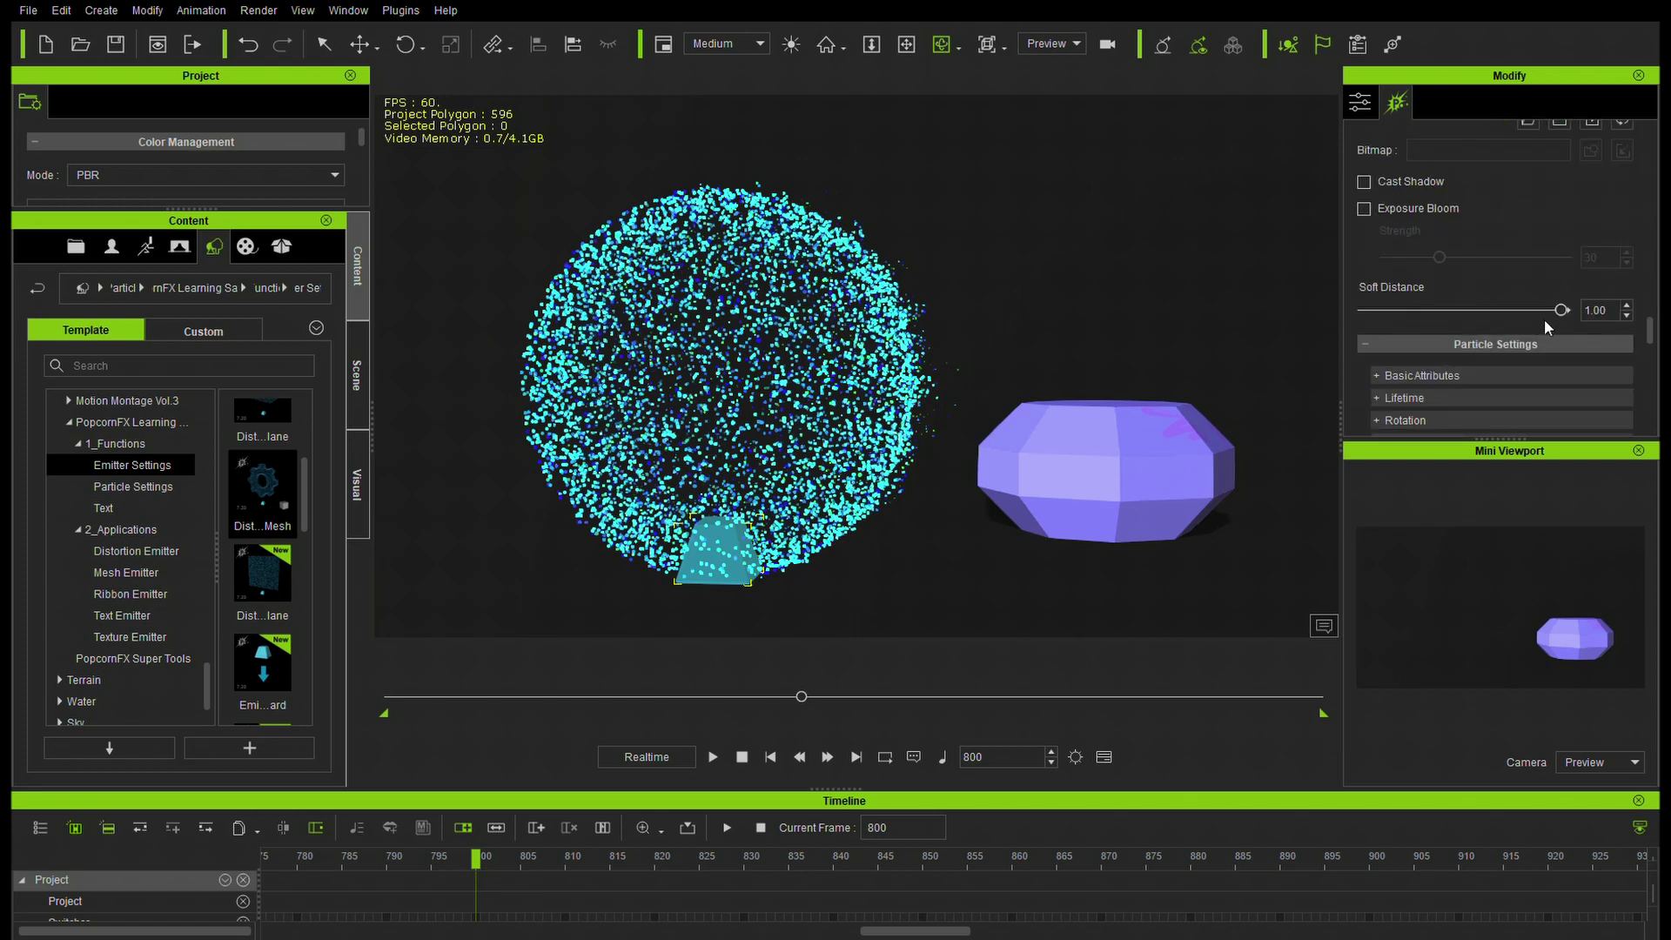
pyautogui.scroll(1, 1527, 285)
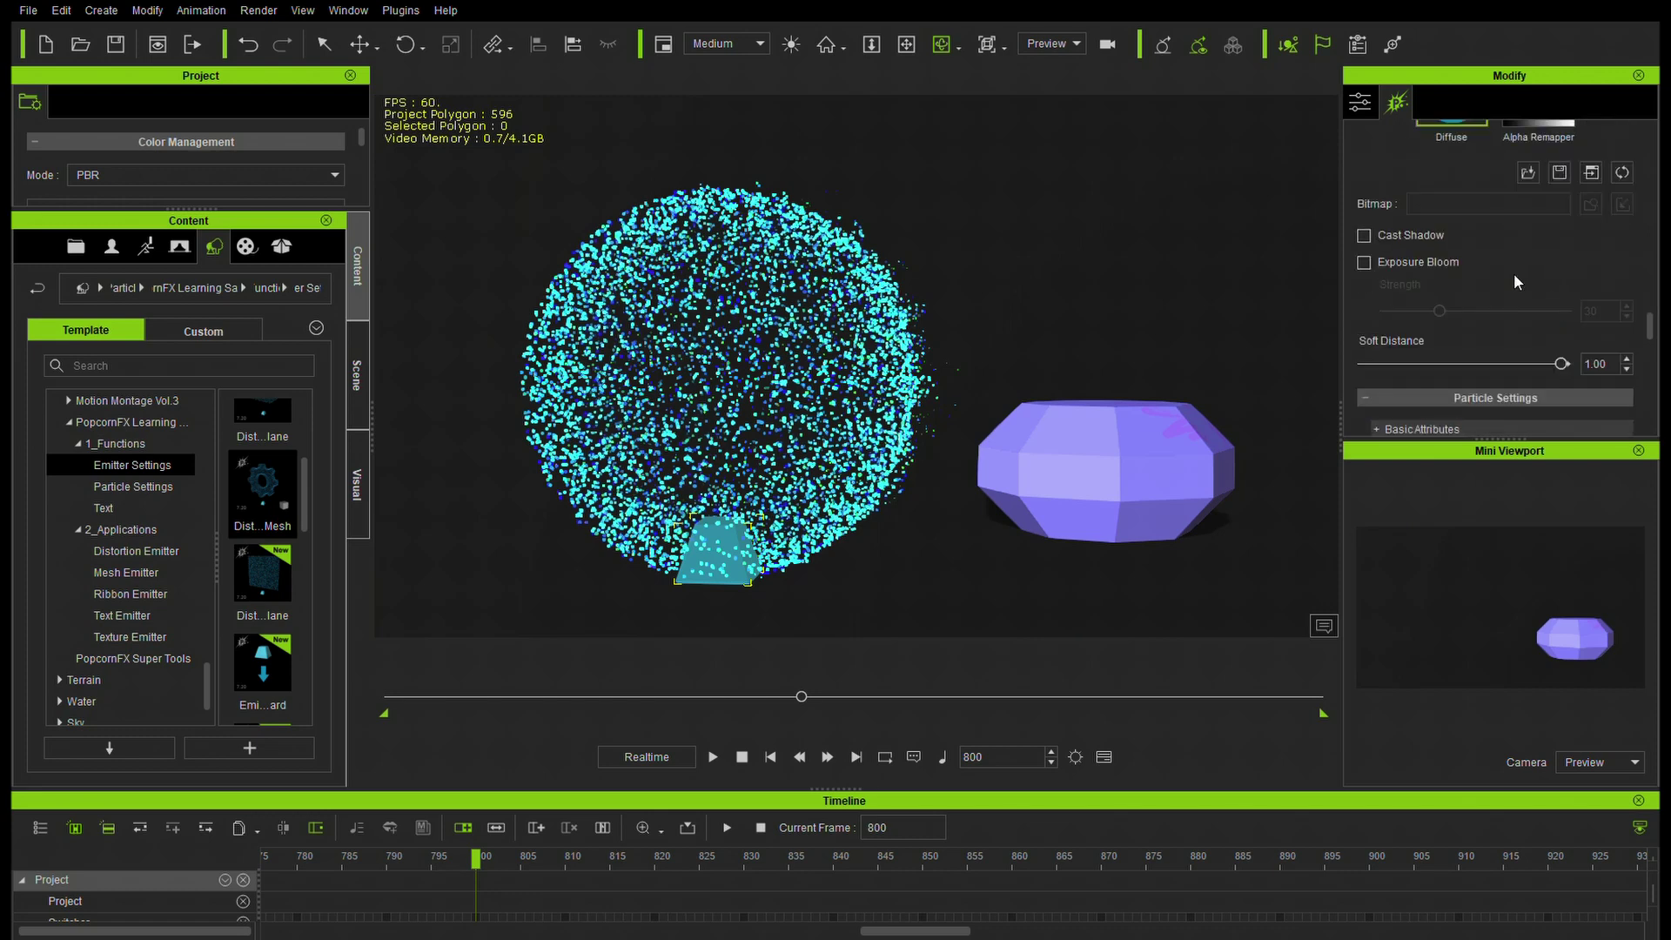
# Try Exposure Bloom on the emitter's material, play the simulation from frame 800 and back to frame 1, and undo the bloom.
pyautogui.click(1363, 261)
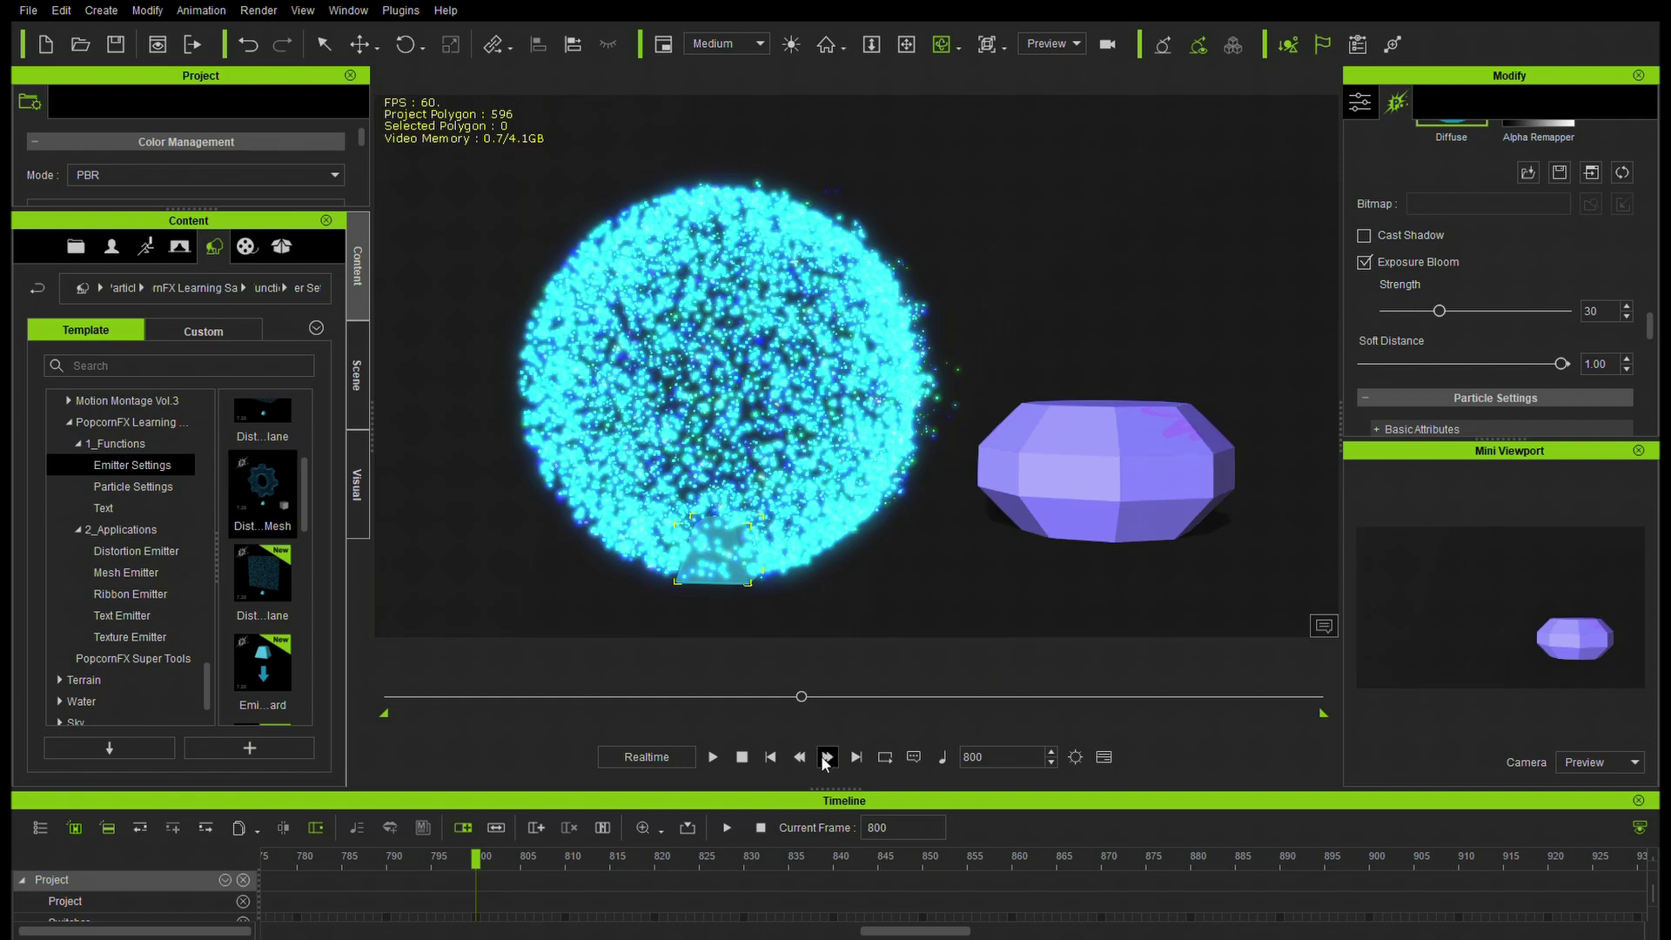
pyautogui.click(713, 756)
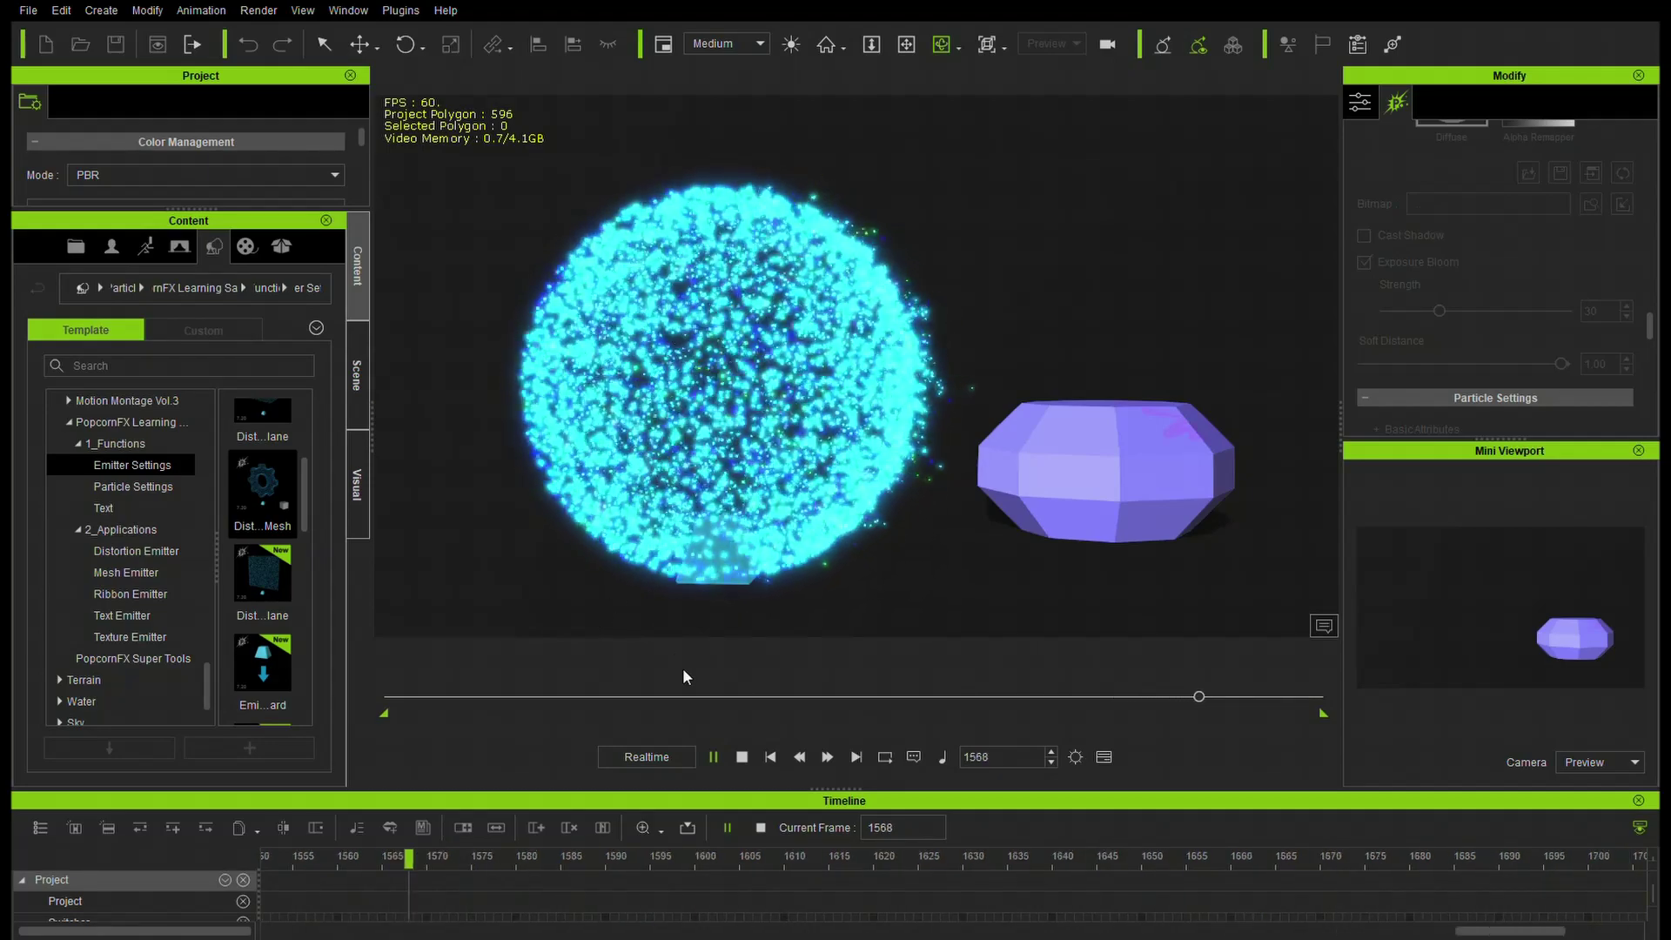
pyautogui.hotkey('ctrl', 'space')
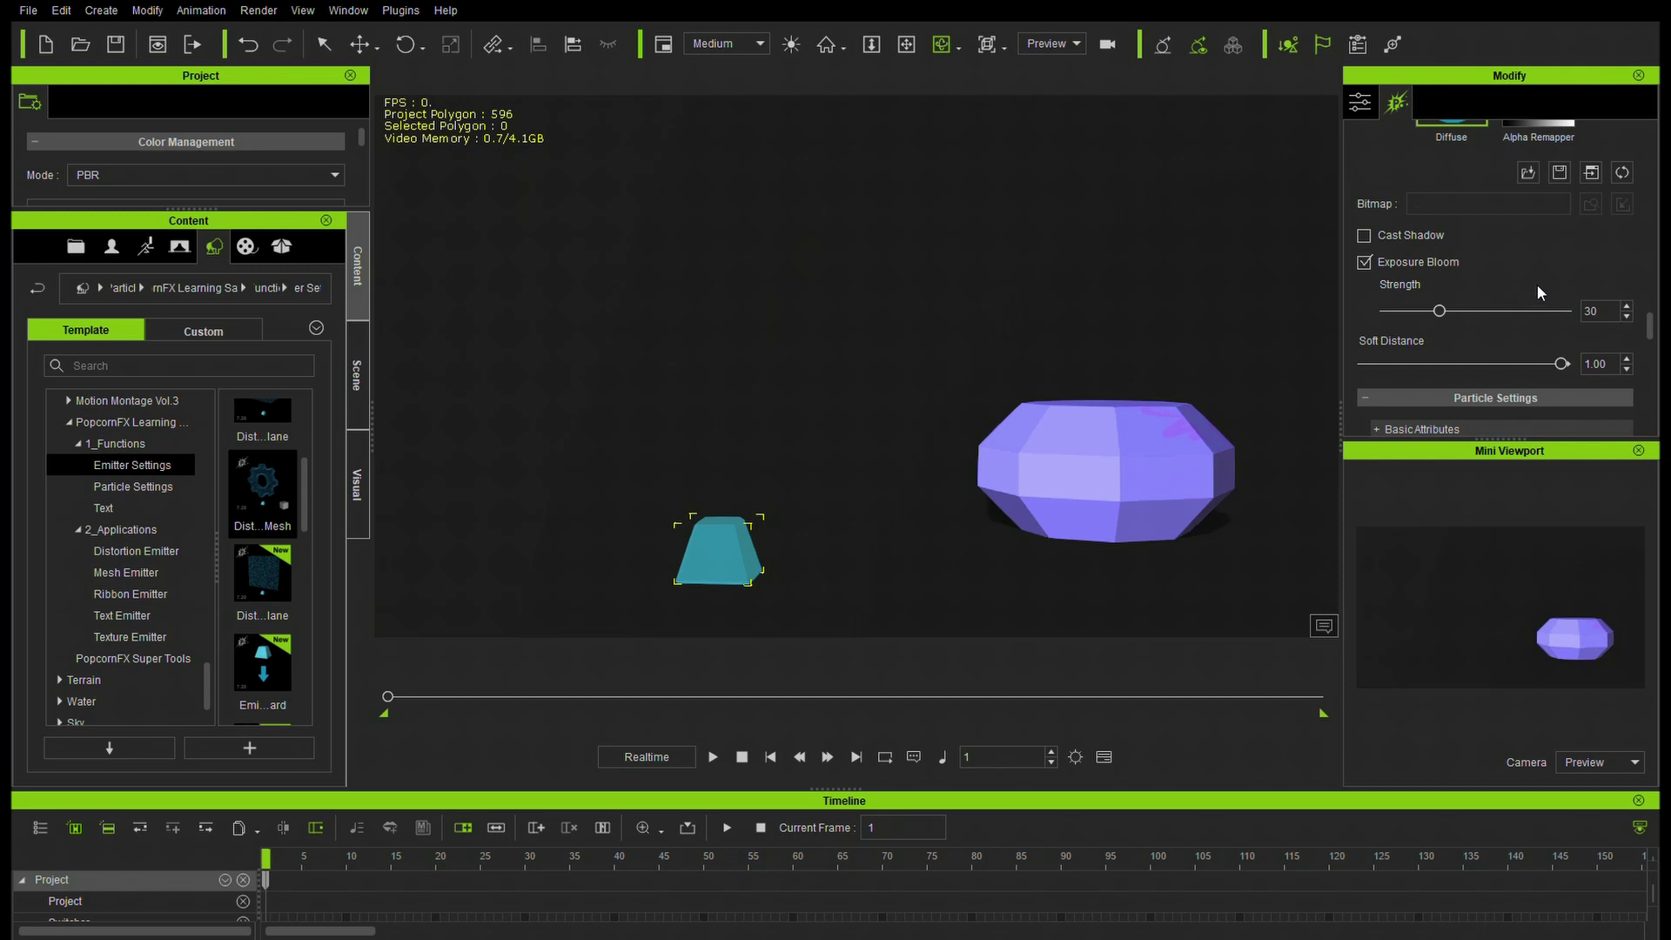
pyautogui.scroll(-1, 1536, 285)
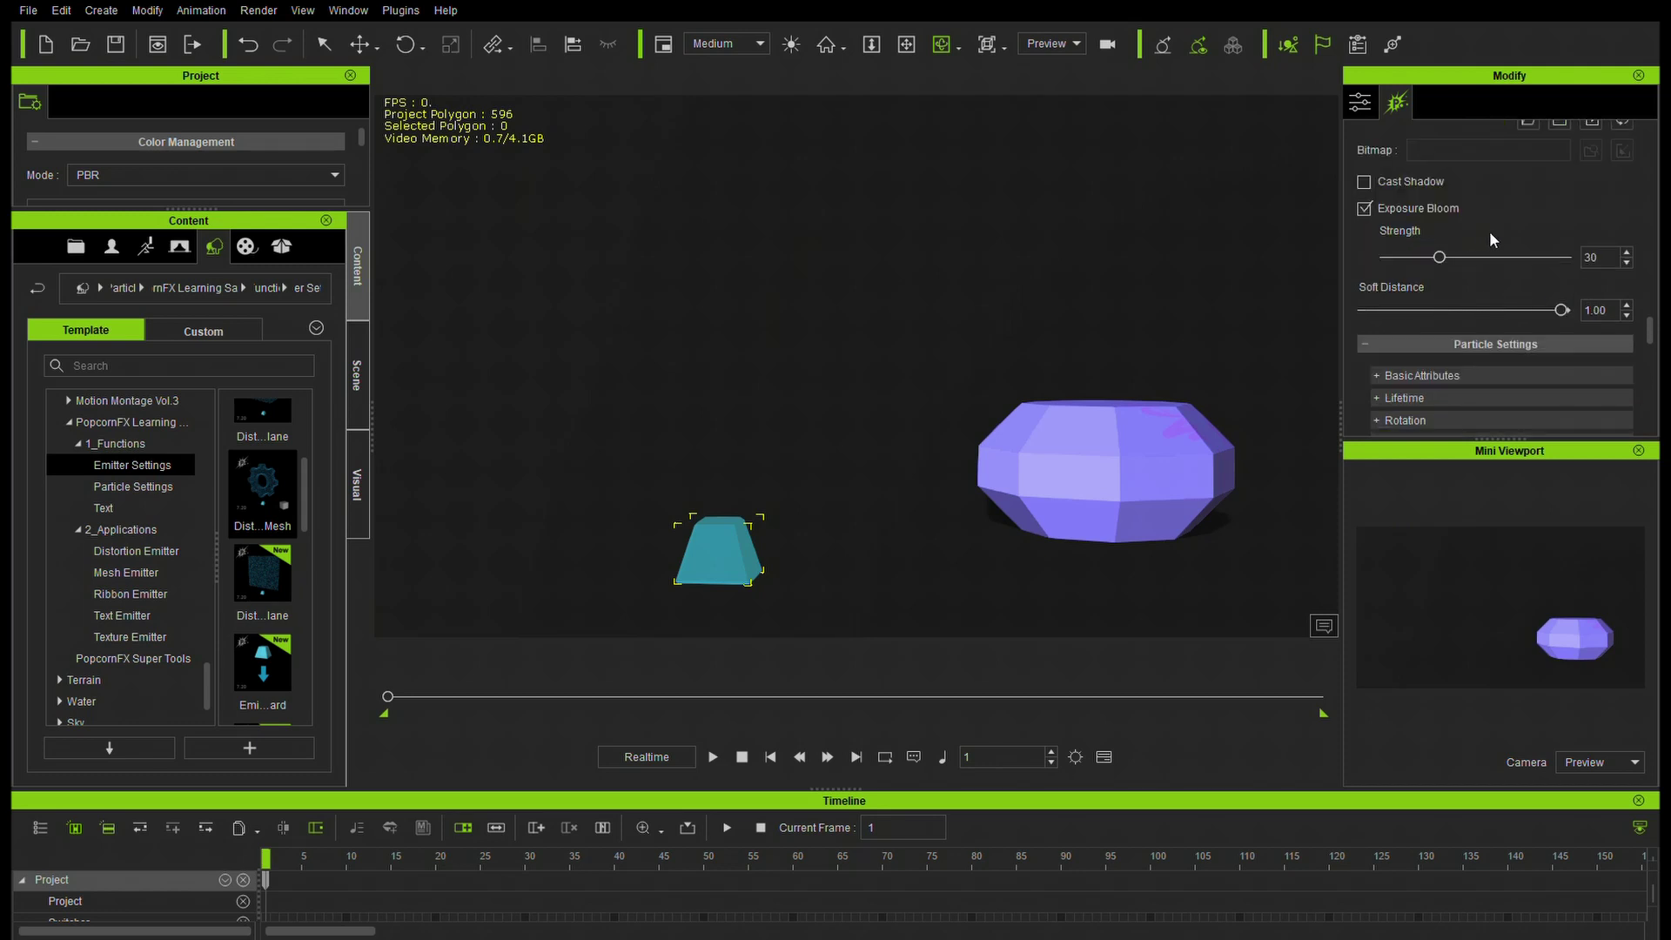
pyautogui.hotkey('ctrl', 'z')
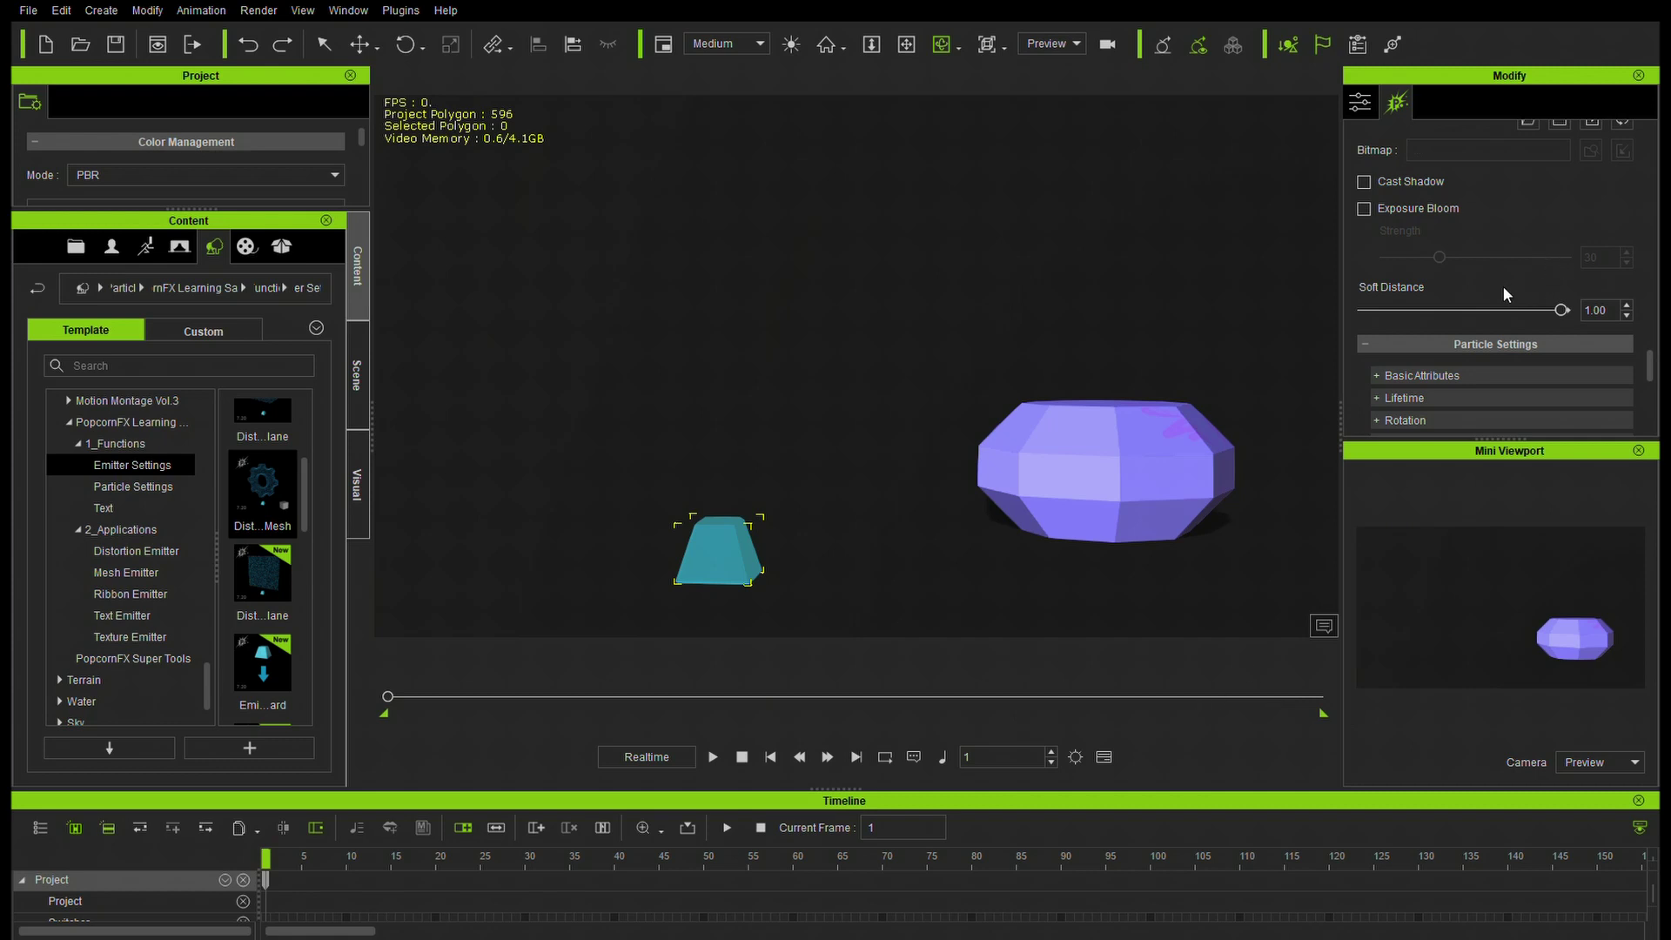
# Enable Exposure Bloom in the emitter's material settings.
pyautogui.scroll(2, 1505, 289)
pyautogui.click(1364, 316)
pyautogui.scroll(3, 1587, 290)
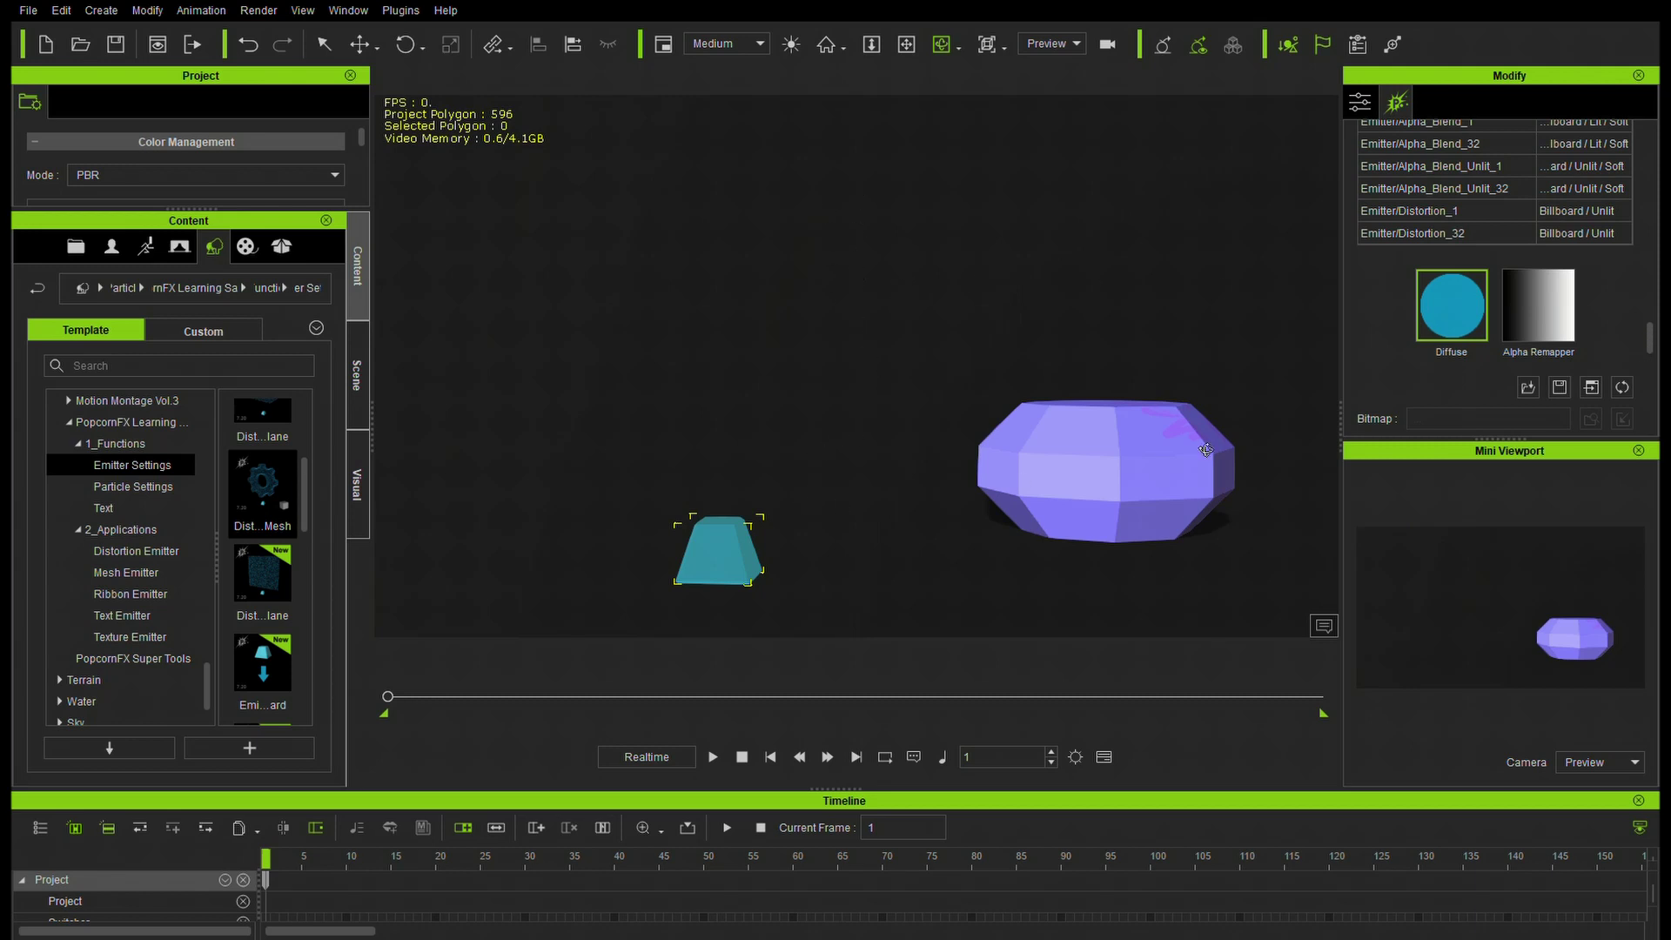
# Expand the particles' Physics group and look over the settings down to the GI Settings.
pyautogui.moveTo(1653, 346); pyautogui.dragTo(1650, 418)
pyautogui.scroll(-5, 1496, 261)
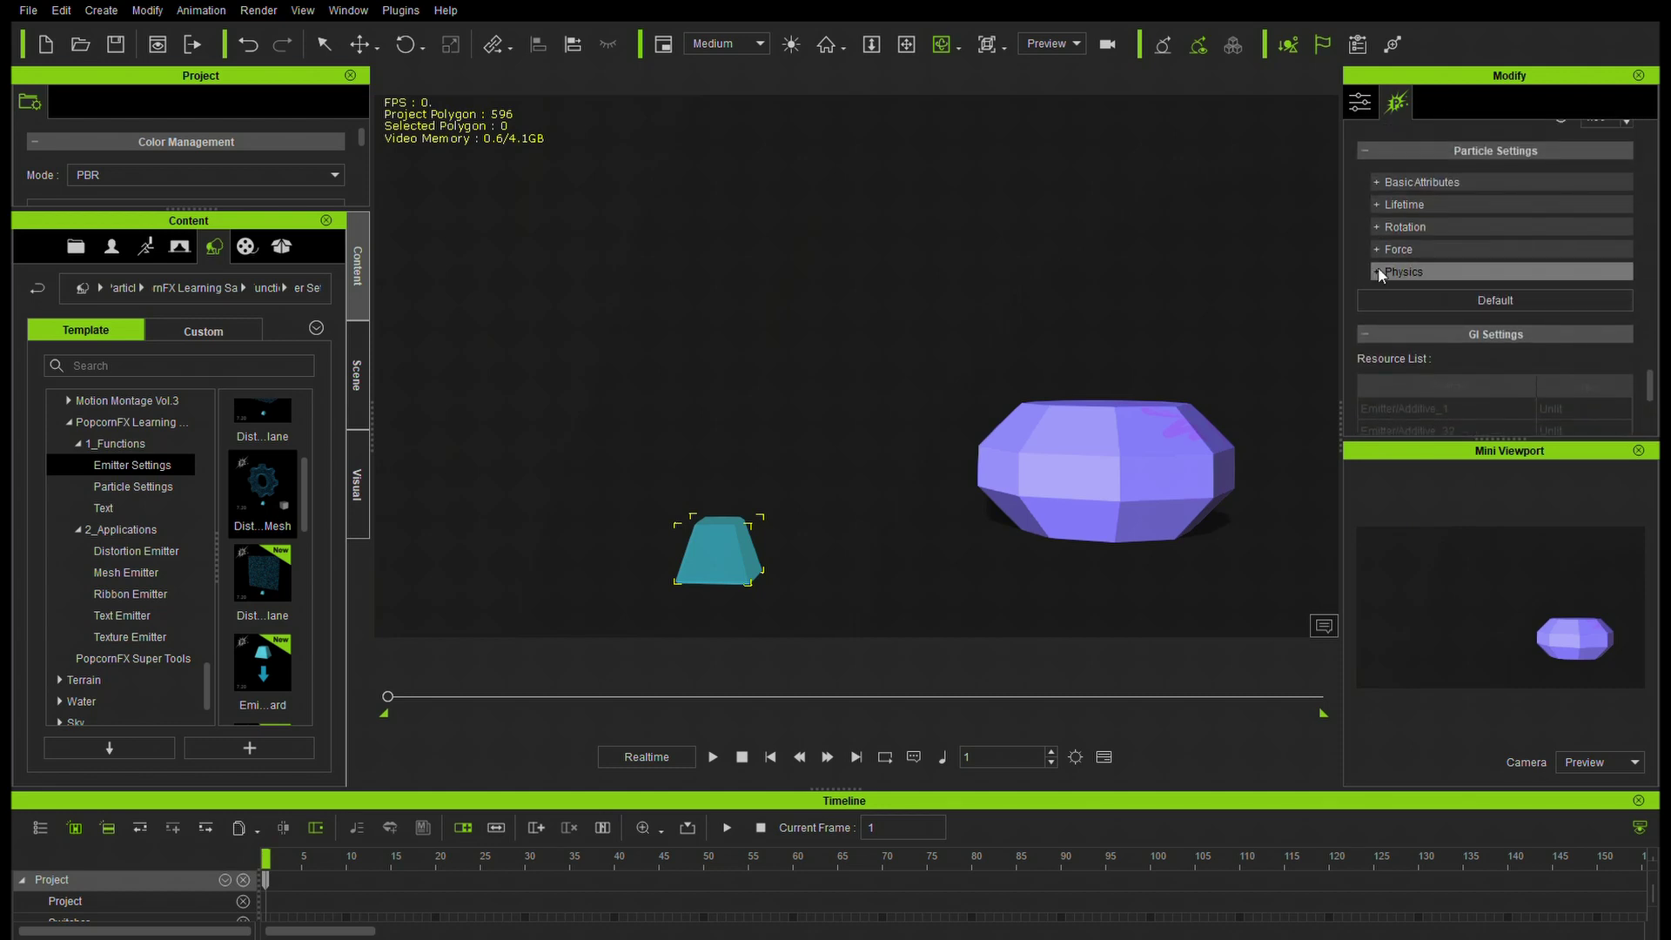
pyautogui.click(1380, 272)
pyautogui.scroll(-4, 1596, 351)
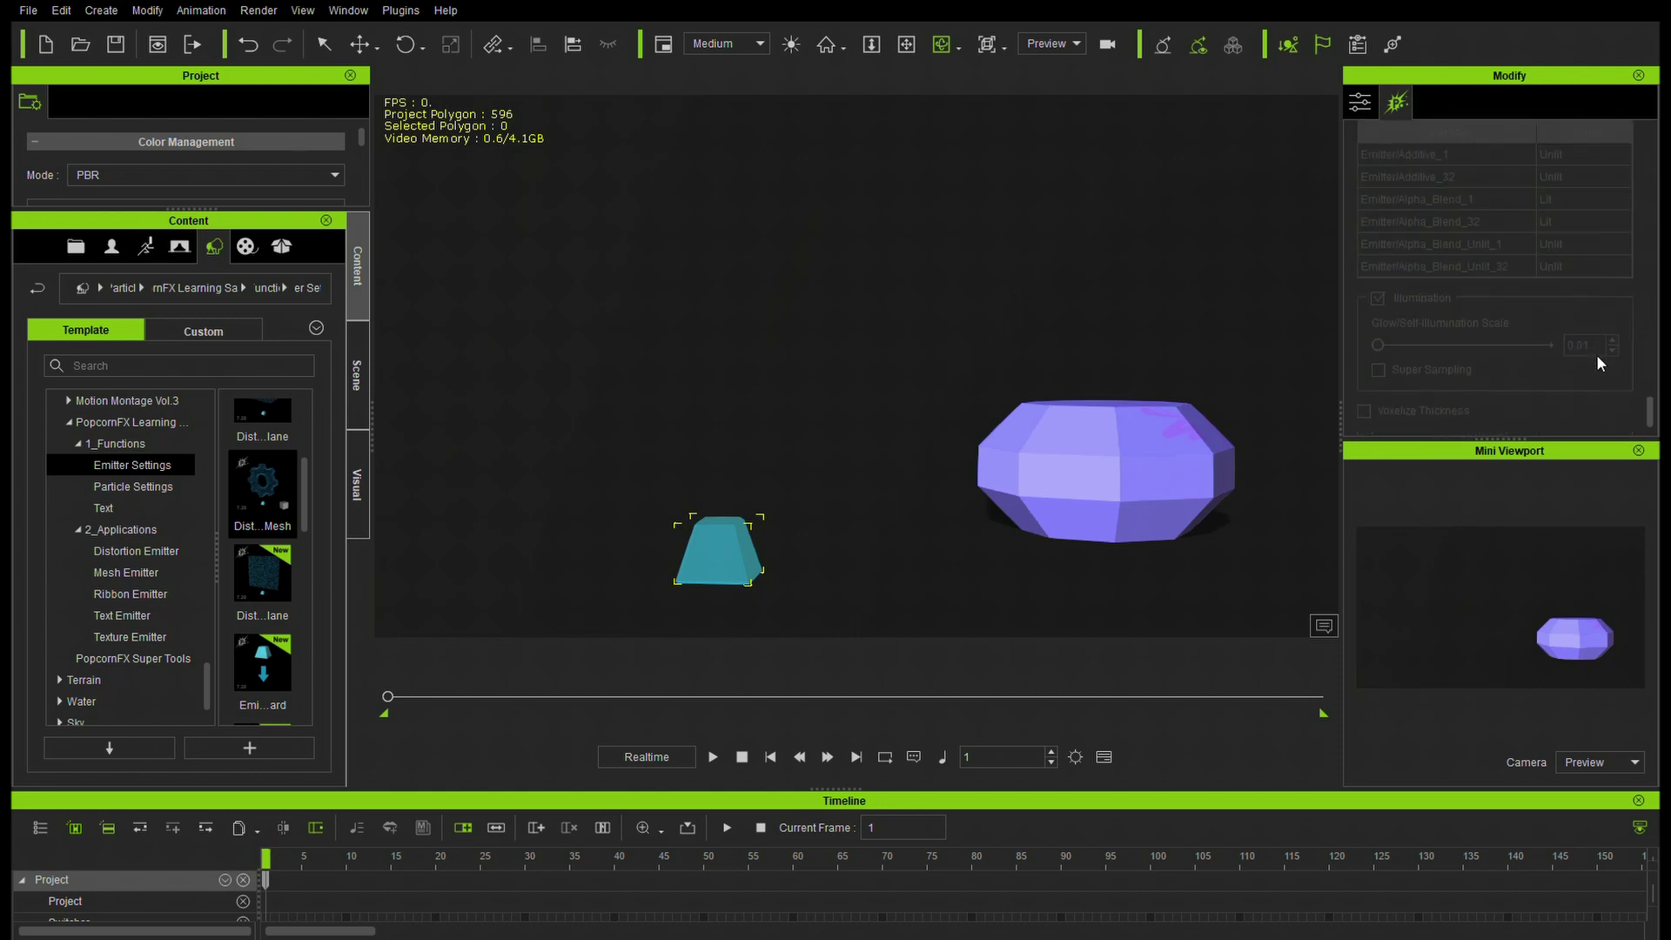
pyautogui.scroll(5, 1596, 354)
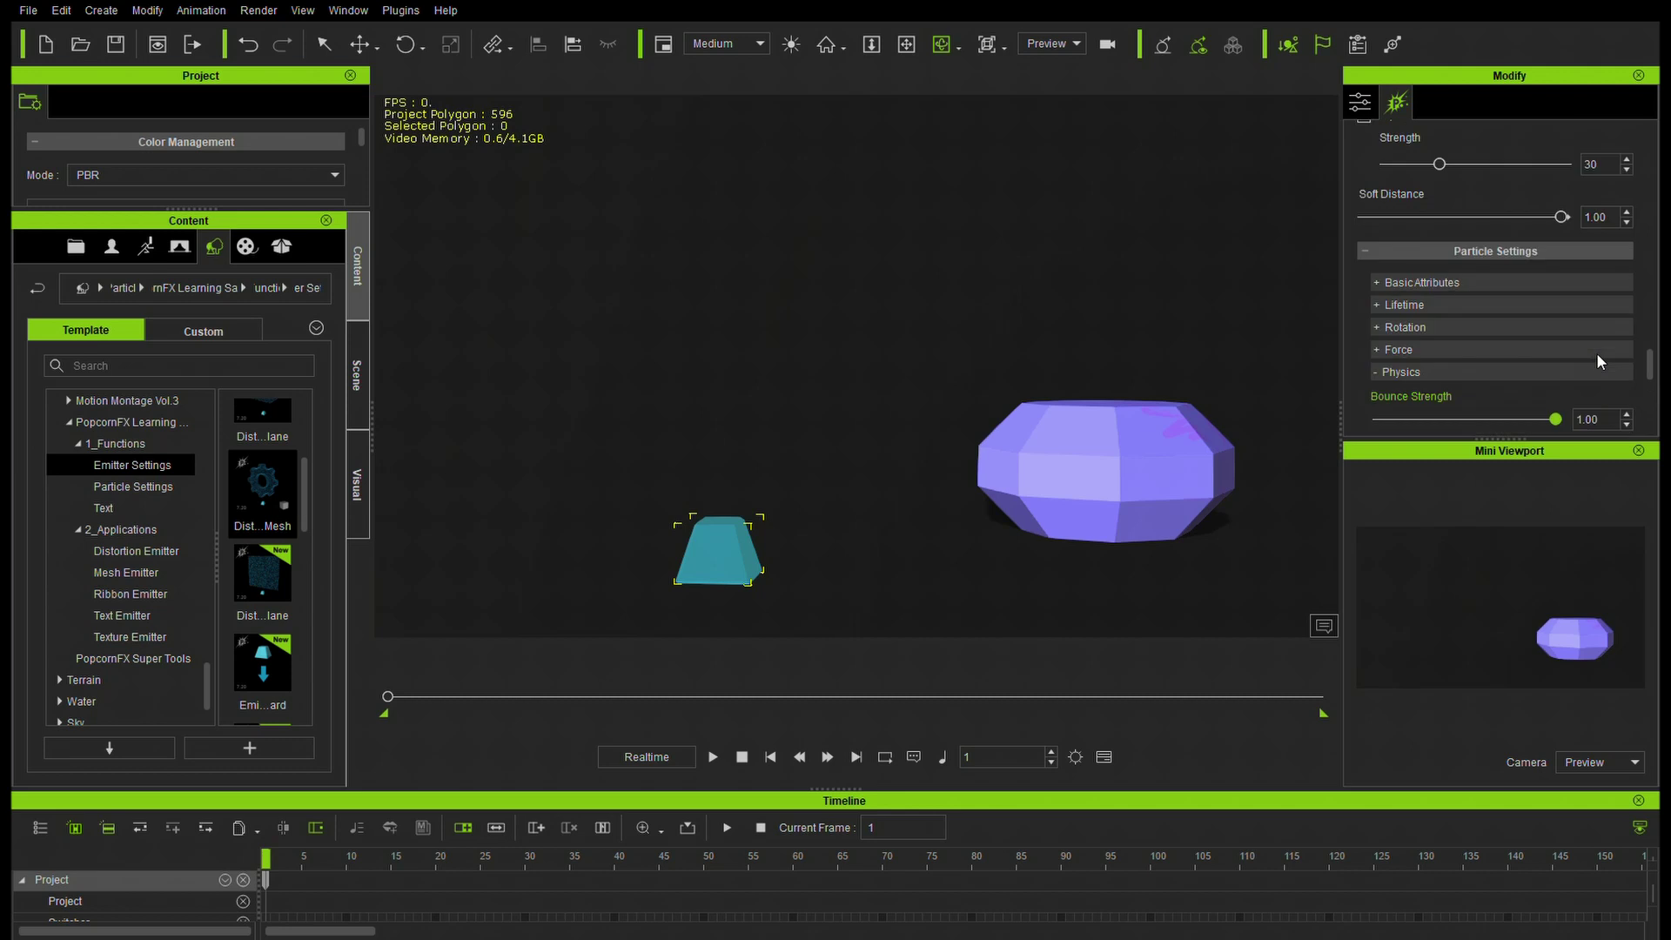
# Review the particles' Lifetime color, opacity and size settings, and play and stop the simulation to check the glowing particles.
pyautogui.click(1376, 304)
pyautogui.scroll(-2, 1480, 344)
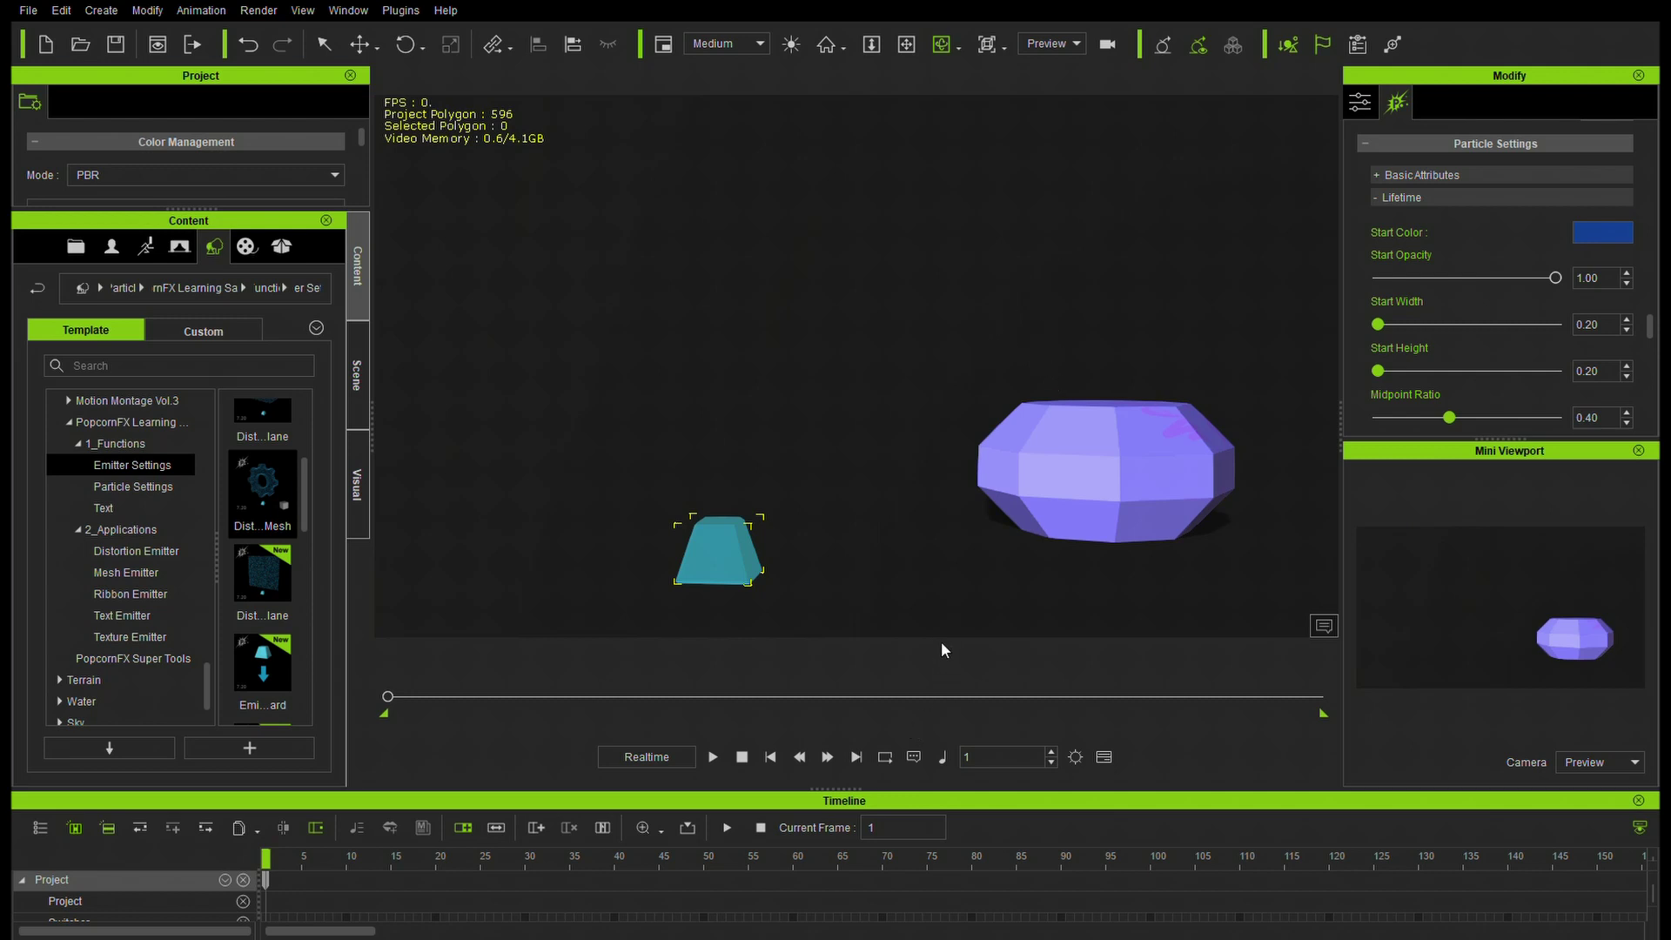
pyautogui.scroll(-5, 1636, 278)
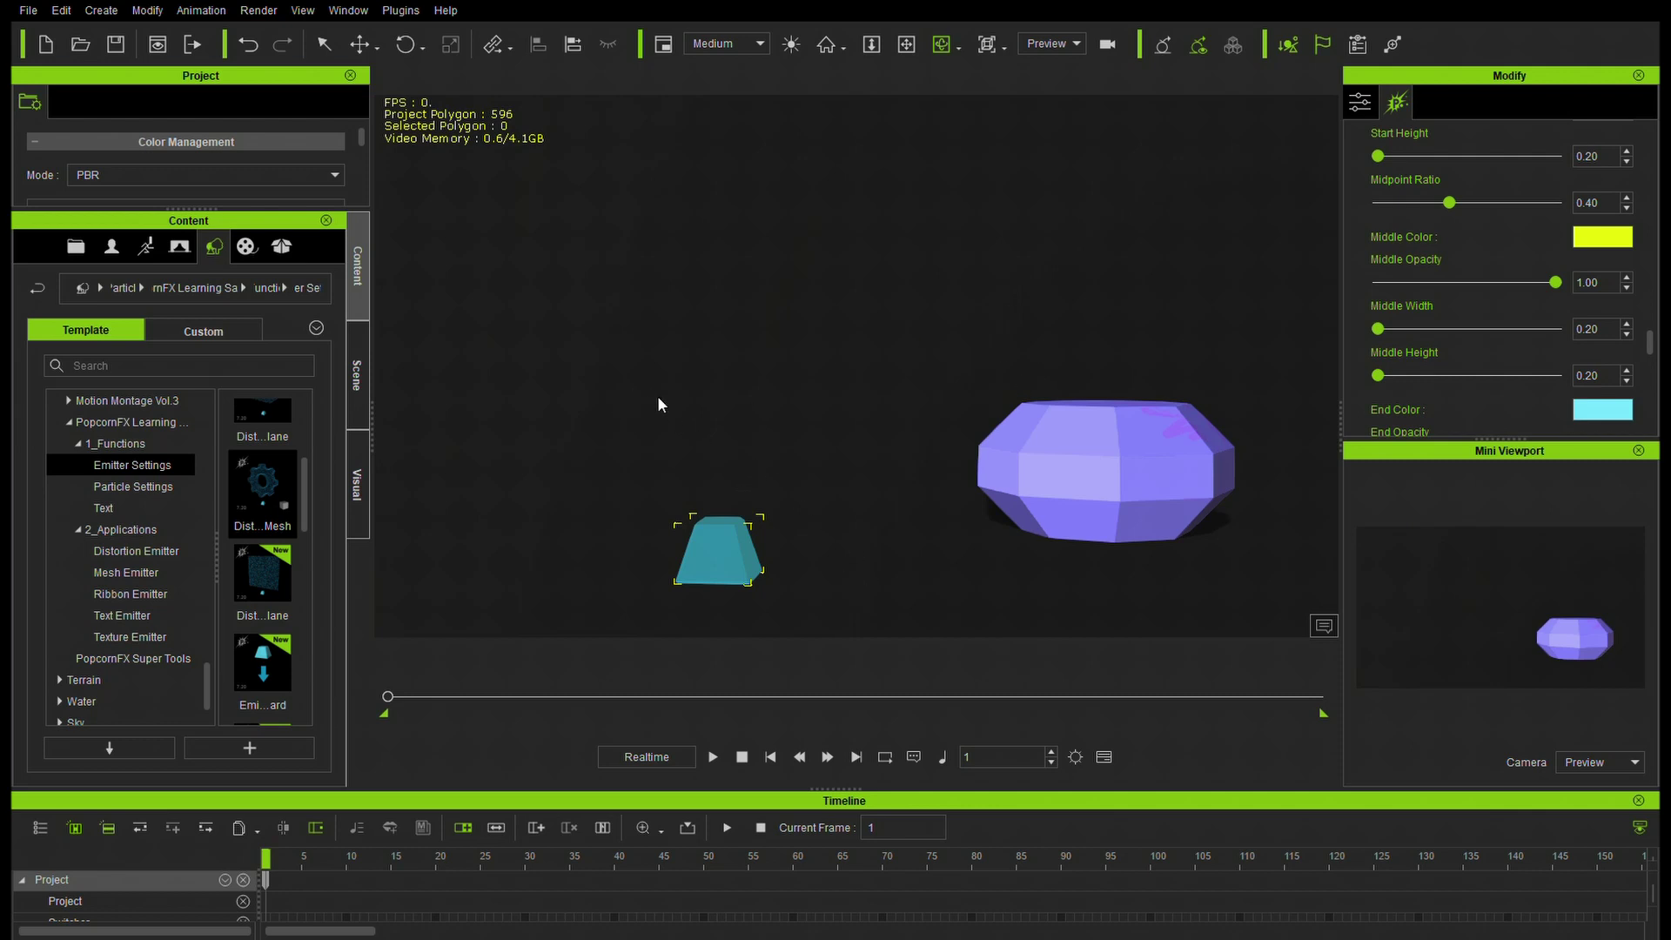
pyautogui.scroll(-5, 1618, 409)
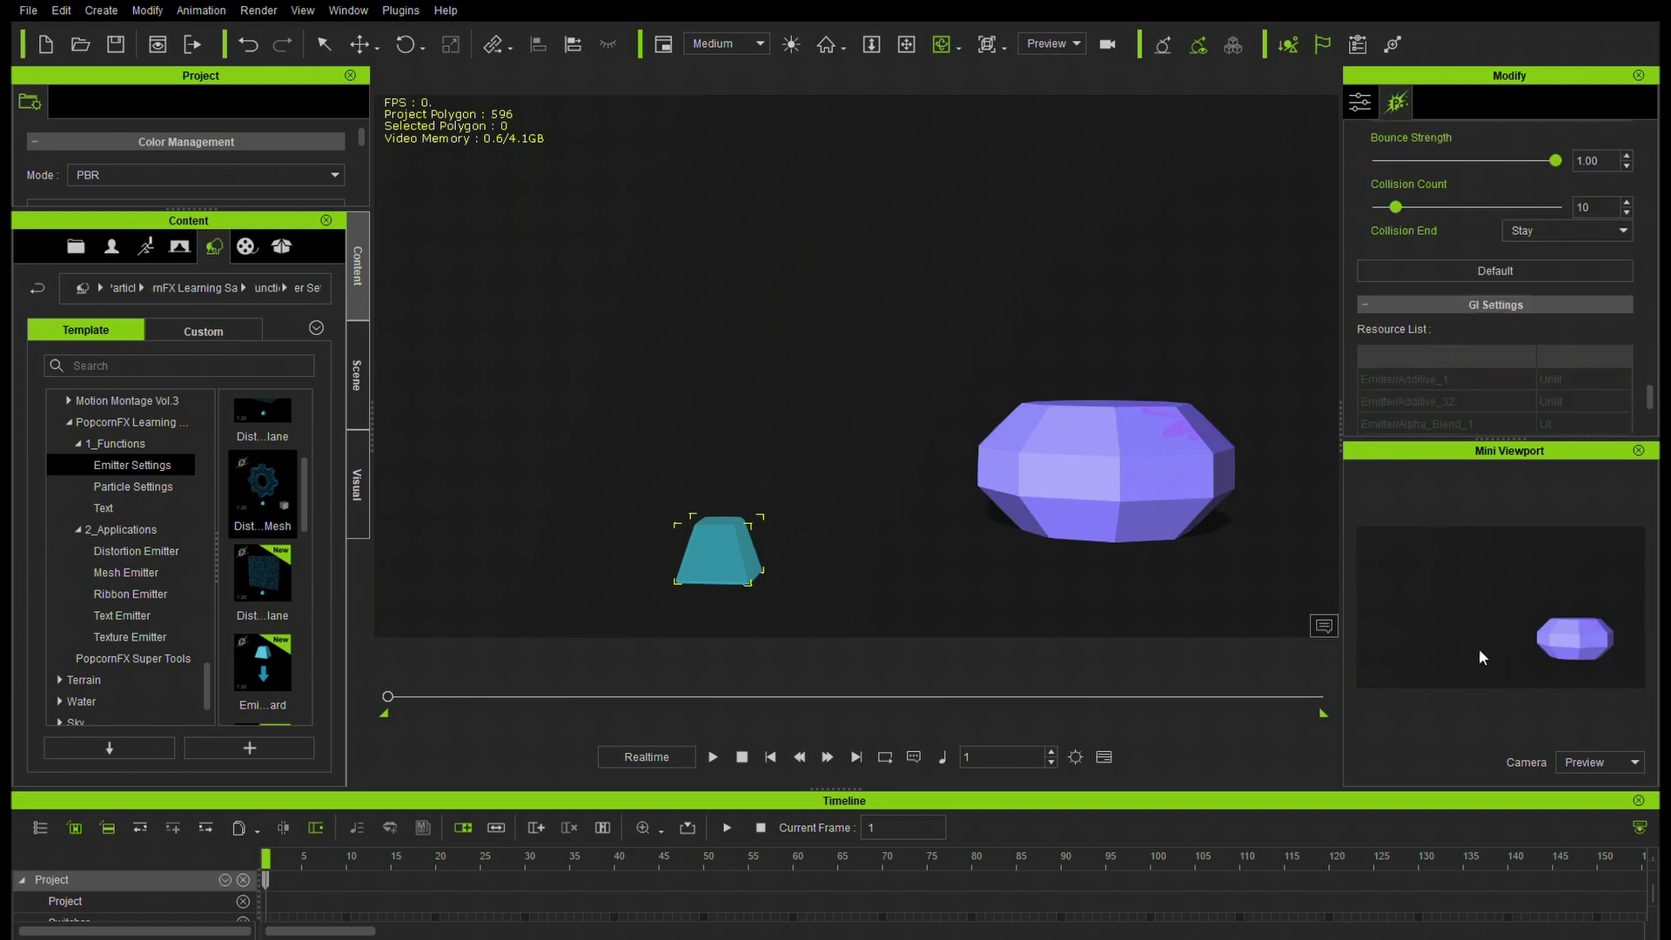
pyautogui.click(710, 759)
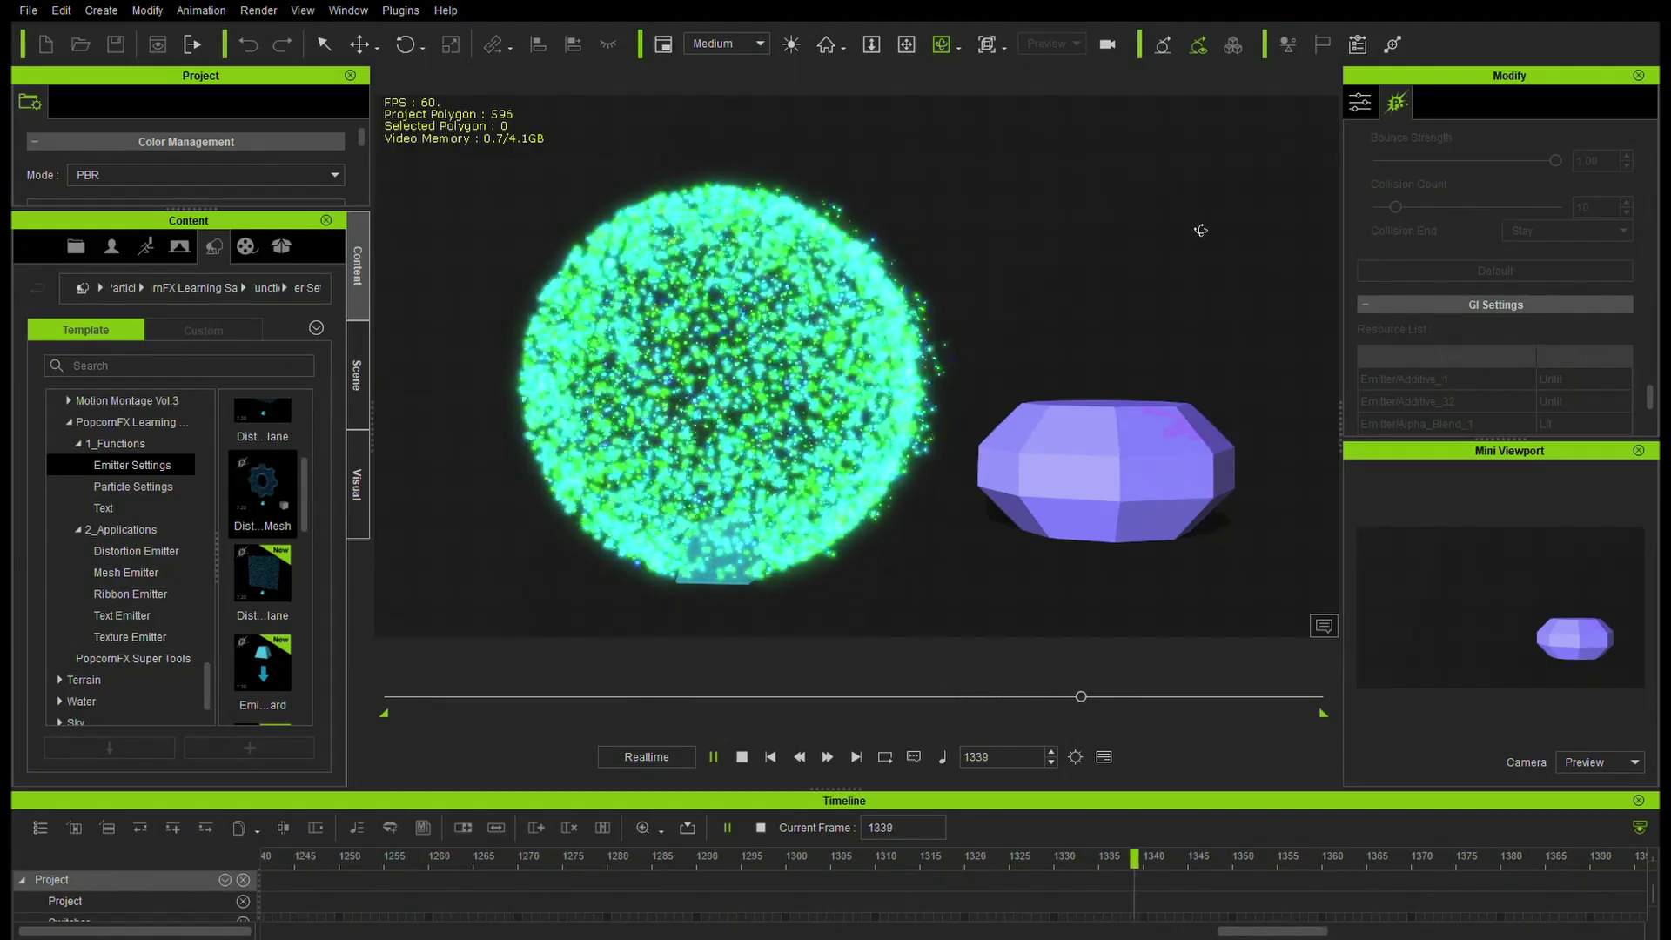
pyautogui.click(741, 757)
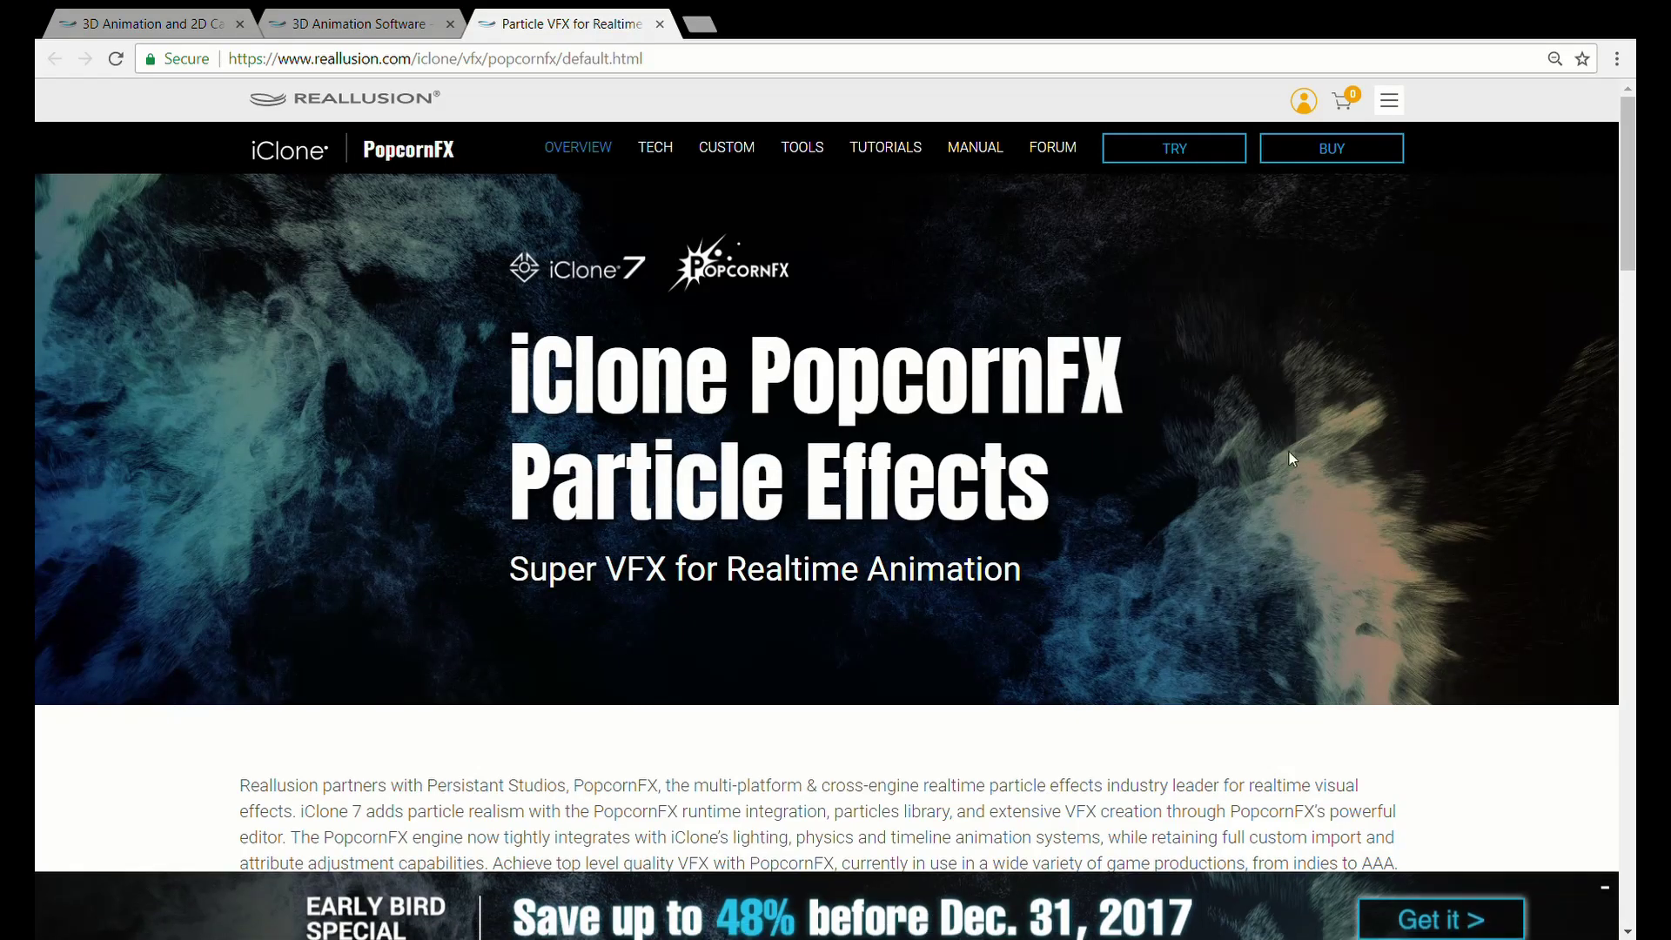
# In the browser, look over the iClone PopcornFX product page, covering the plug-in, Super PopcornFX Tools and Essential Content Pack sections.
pyautogui.scroll(-10, 1286, 461)
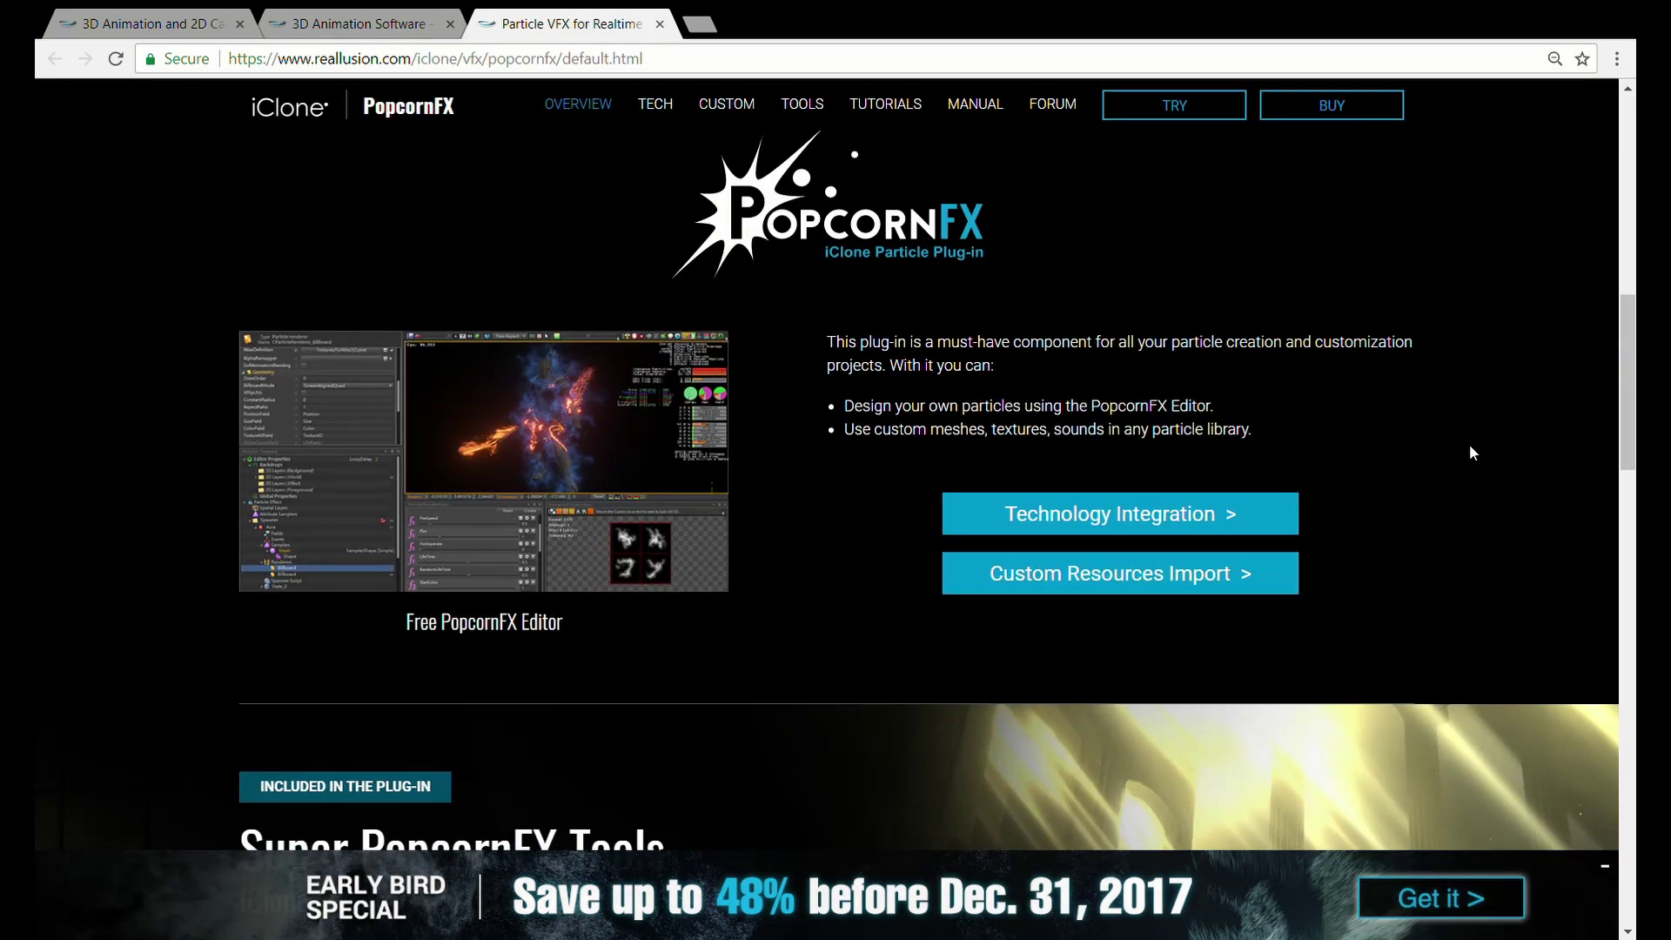
pyautogui.scroll(-3, 1469, 444)
pyautogui.scroll(3, 1476, 404)
pyautogui.scroll(-5, 1477, 412)
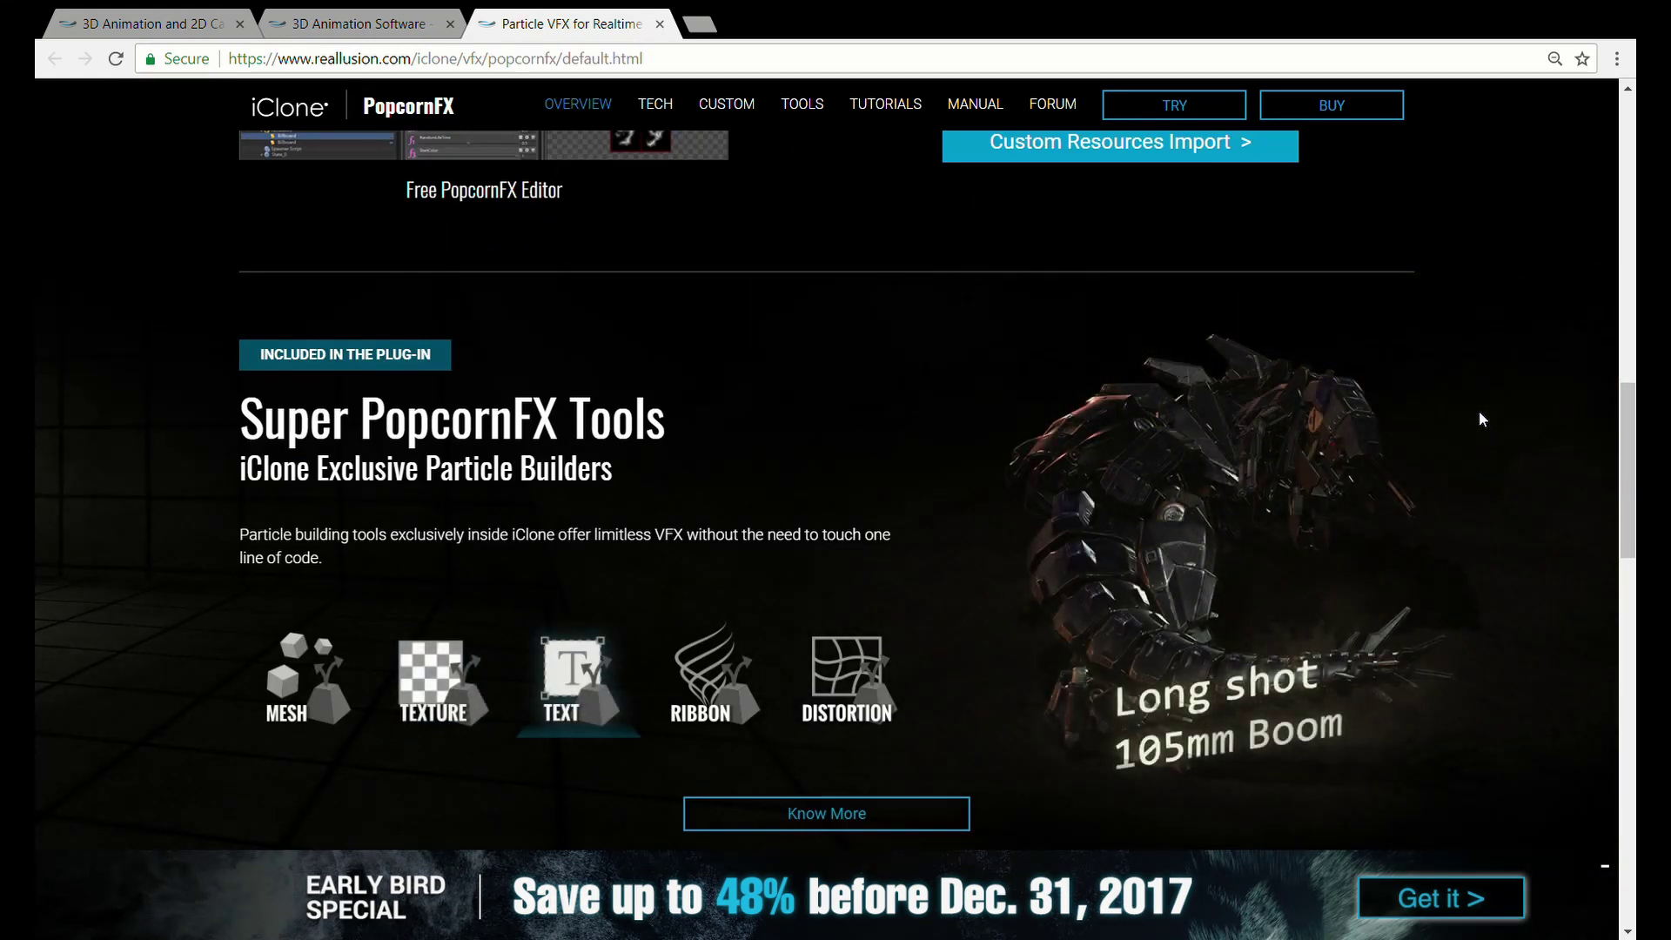
pyautogui.scroll(-10, 1479, 418)
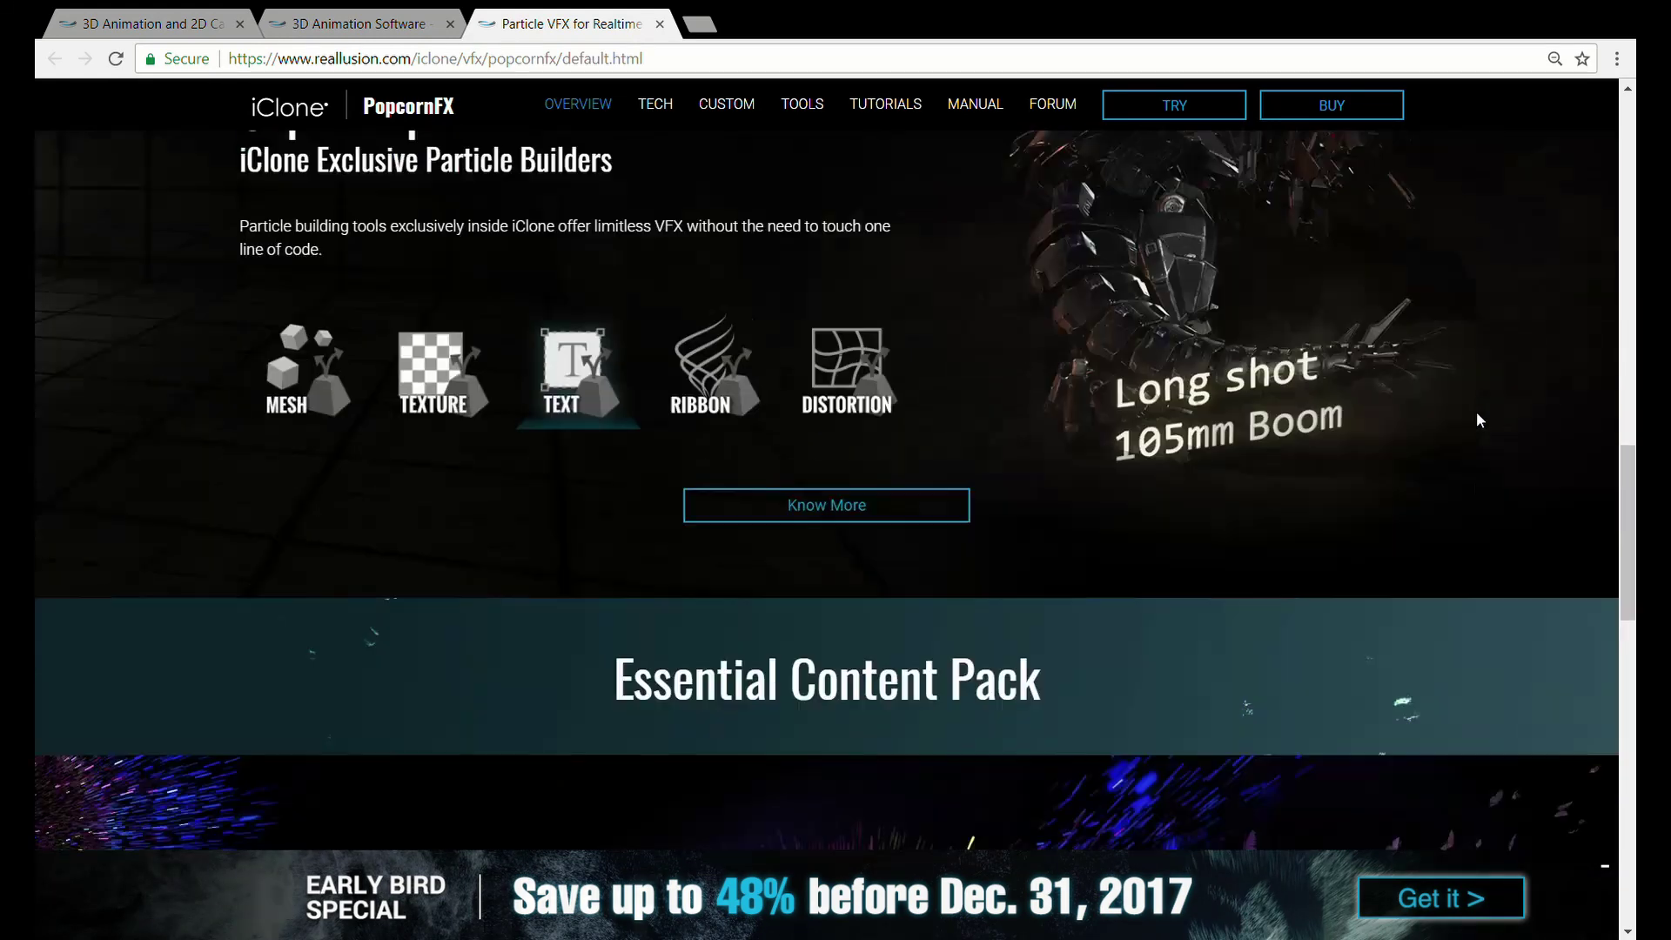